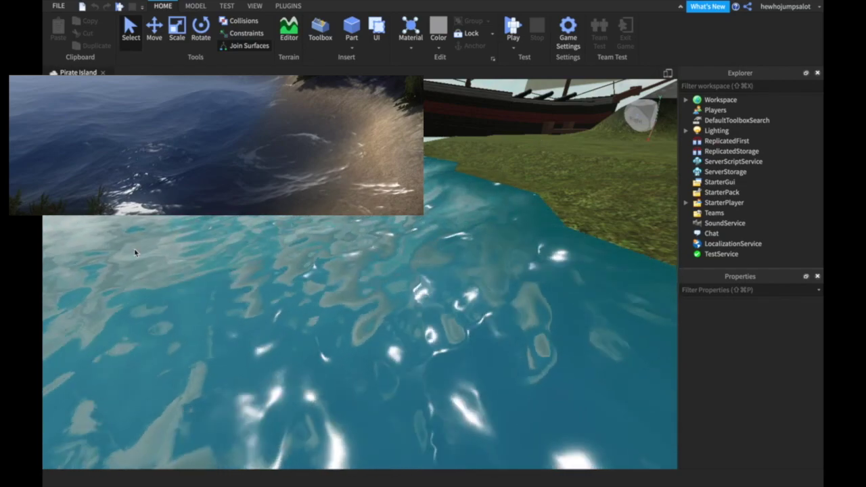
Examine the water surface and shoreline around the grassy island and the moored ship.
right_click_drag(250, 304, 250, 304)
key("w")
right_click_drag(440, 248, 440, 244)
key("s")
key("s")
key("w")
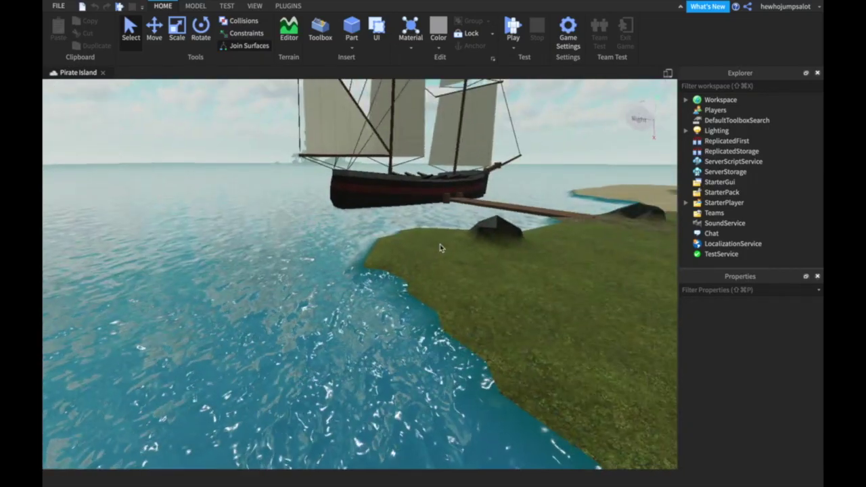
key("w")
right_click_drag(520, 262, 521, 263)
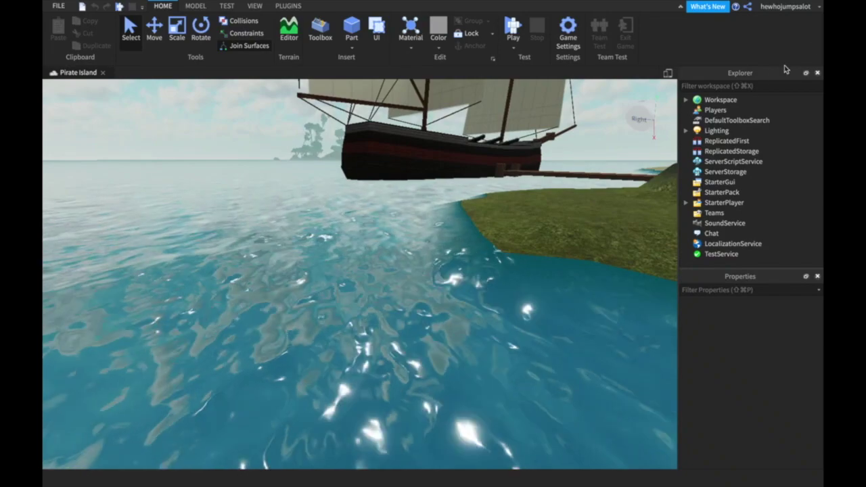
Find the Terrain object in the Explorer and set its WaterTransparency to 1.
left_click(758, 86)
type("terra")
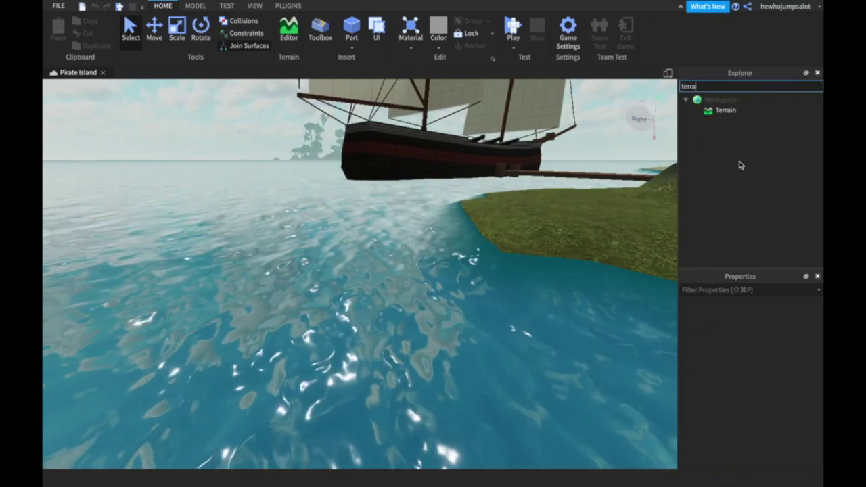
left_click(726, 110)
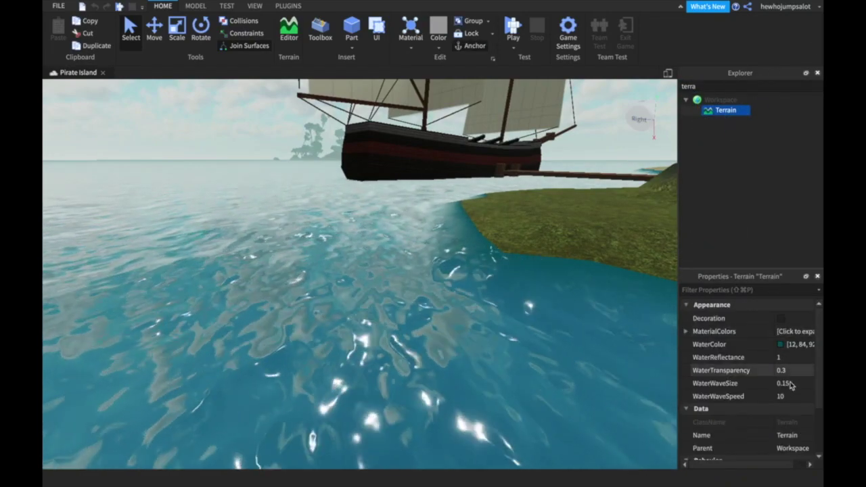
left_click(788, 371)
type("1")
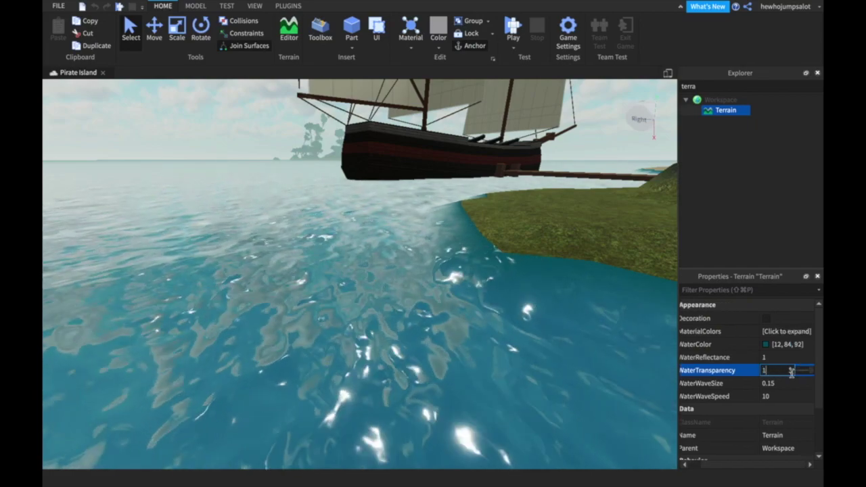
left_click(589, 293)
Open the Studio rendering settings and set the Quality Level to Level 21.
left_click(59, 6)
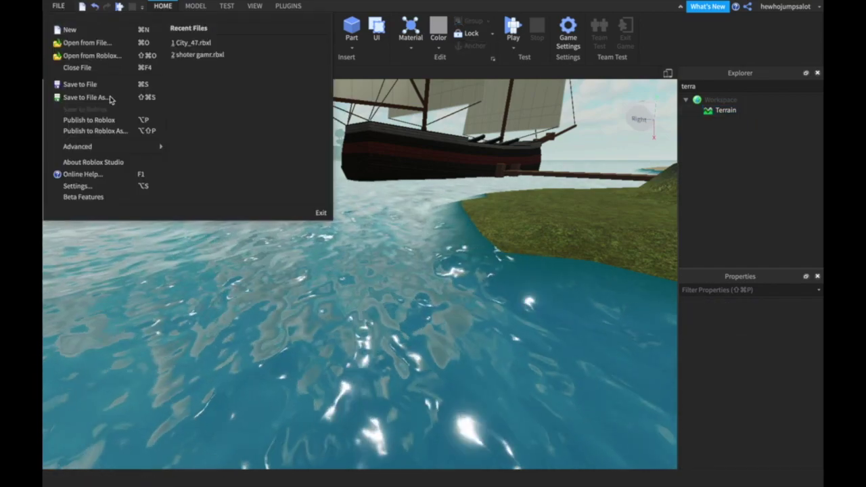
left_click(120, 186)
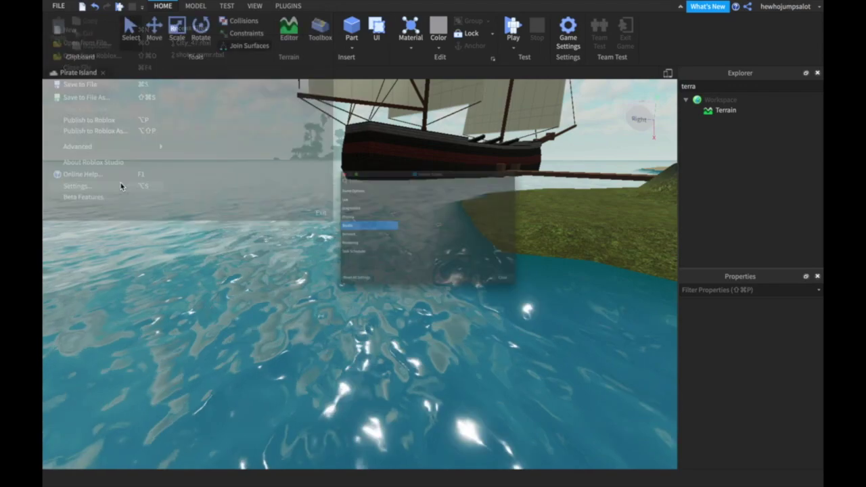
left_click(290, 257)
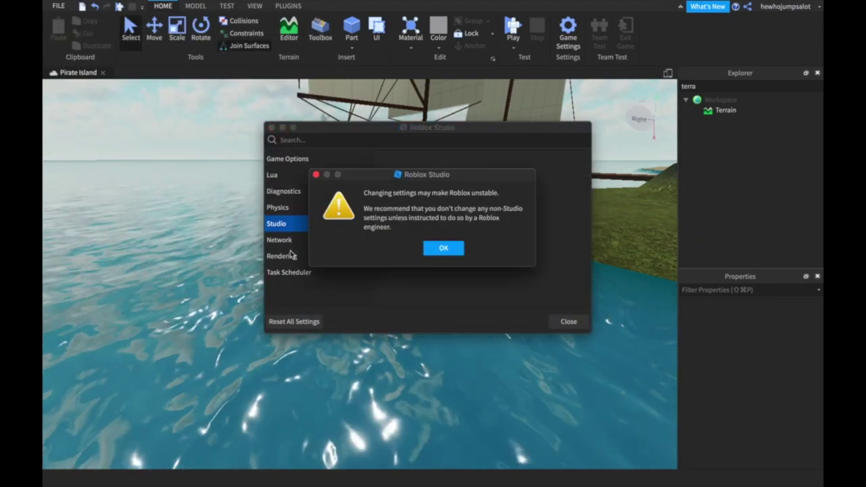
left_click(443, 248)
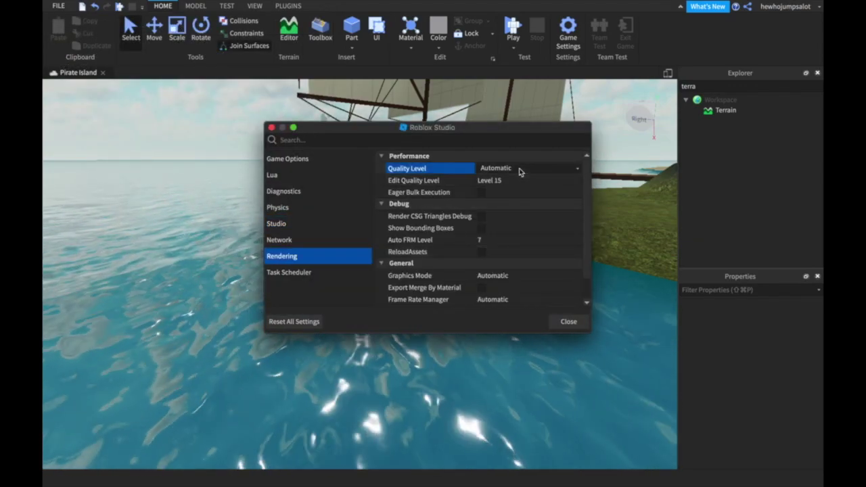
left_click(520, 169)
scroll(508, 258, "down", 2)
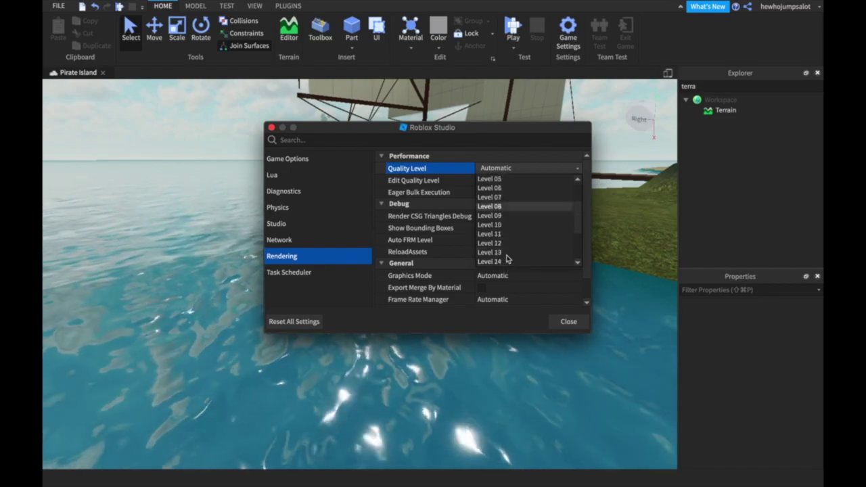
left_click(503, 263)
Set the Edit Quality Level to Level 21 and close the settings.
left_click(512, 184)
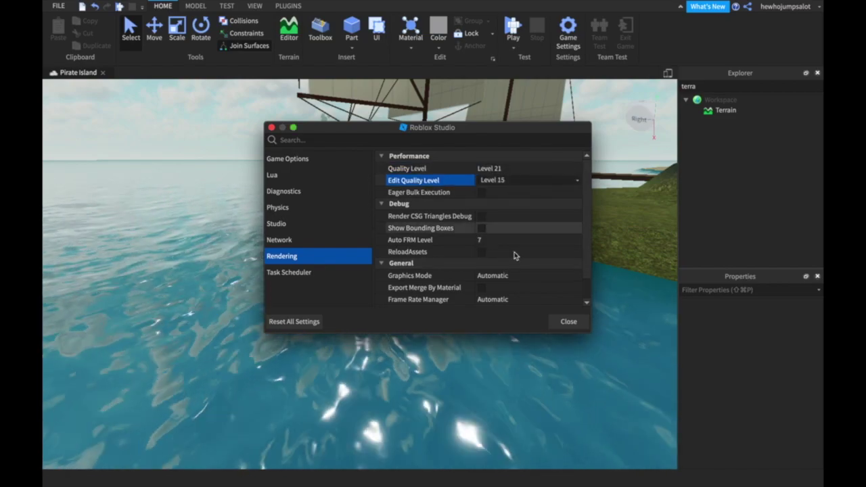
left_click(513, 183)
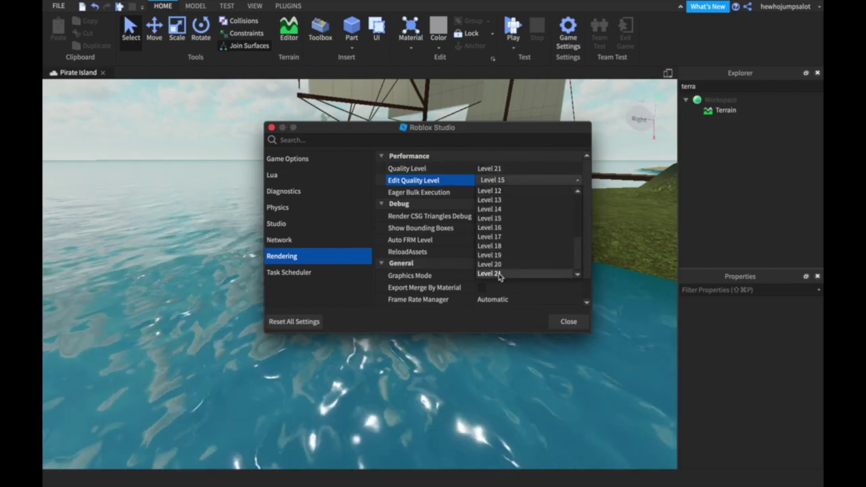
left_click(499, 274)
left_click(568, 322)
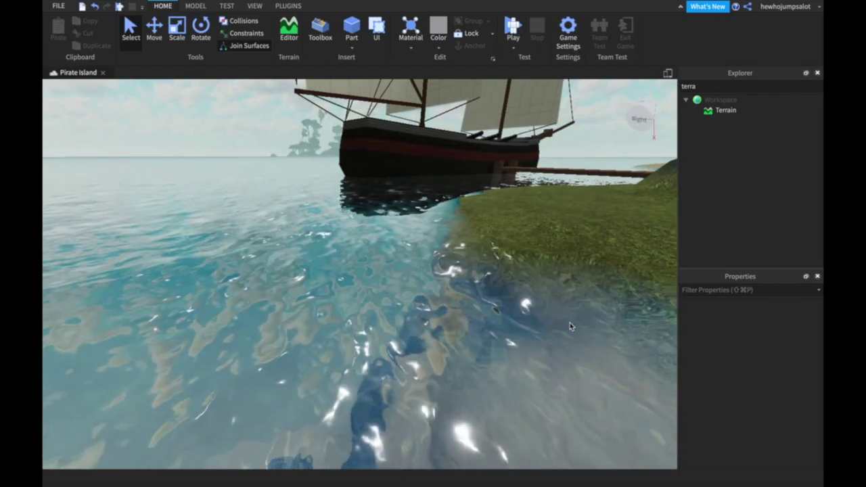
Check the water up close and set the Edit Quality Level to Level 18 in the rendering settings.
key("w")
right_click_drag(569, 321, 568, 322)
key("s")
key("s")
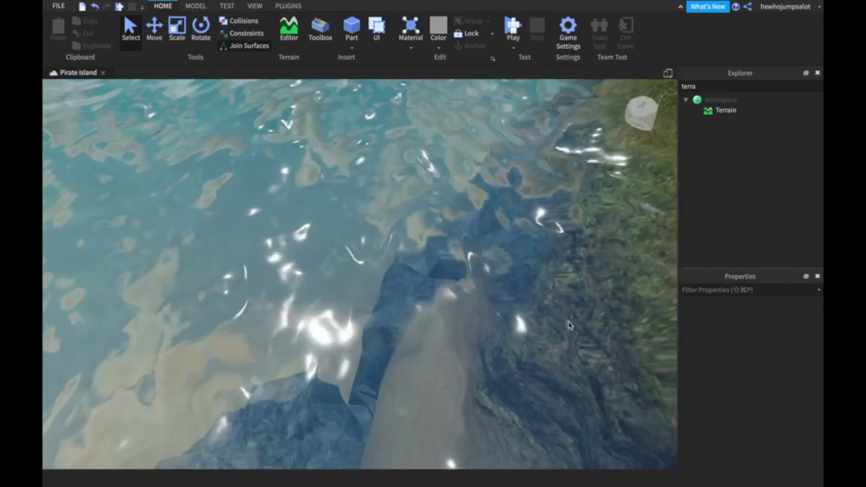
scroll(560, 318, "down", 3)
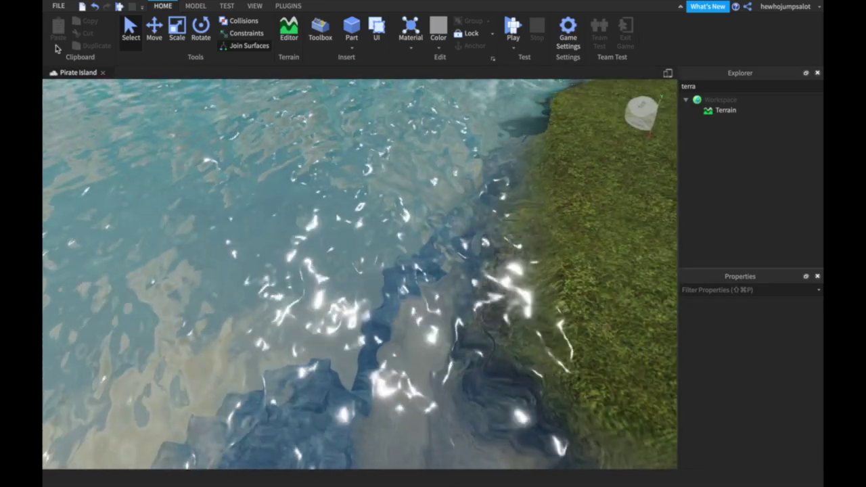
left_click(58, 7)
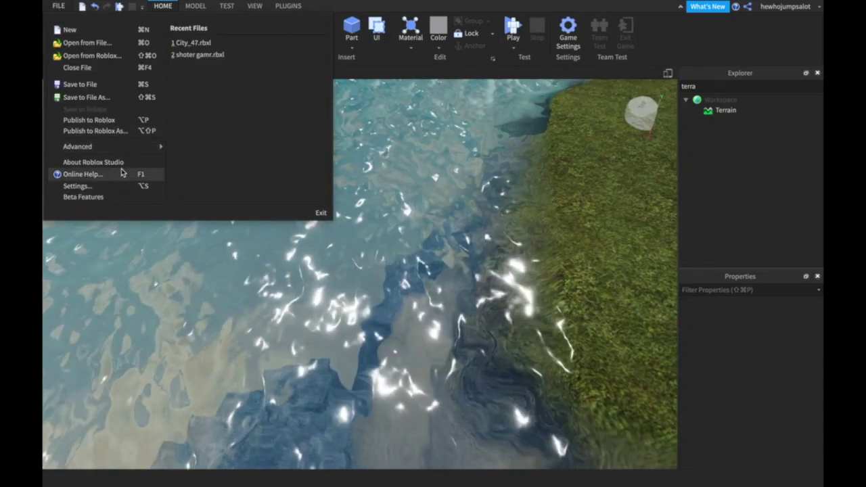
left_click(120, 186)
left_click(485, 182)
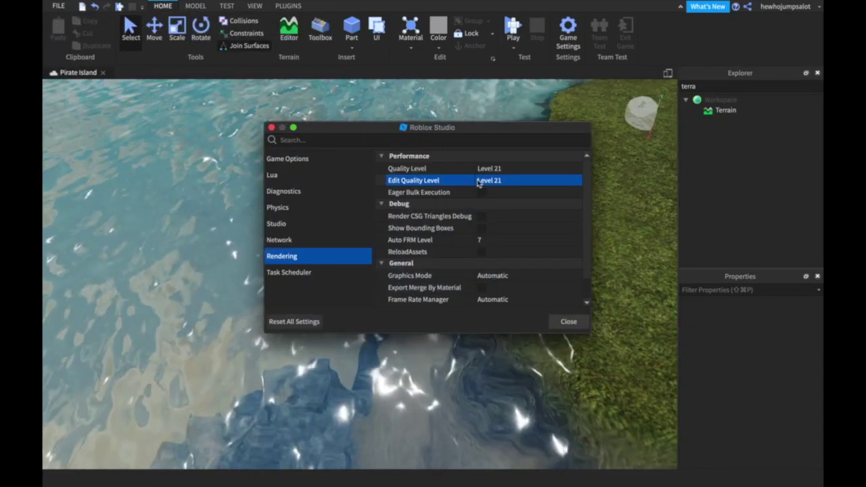
left_click(485, 182)
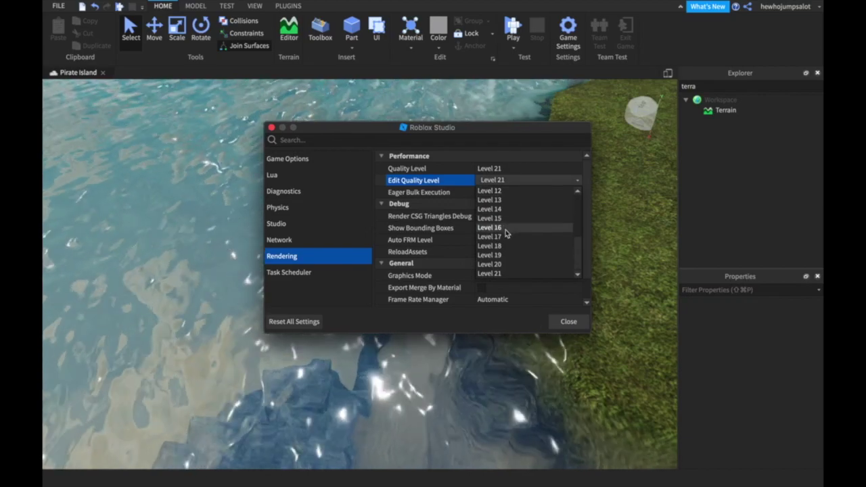
left_click(493, 246)
Set the rendering Quality Level to Level 18 as well and close the settings.
left_click(512, 169)
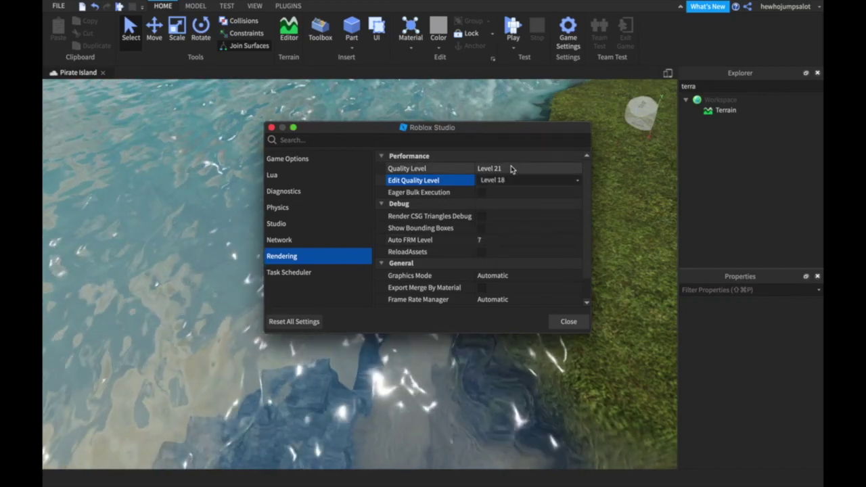
left_click(511, 169)
left_click(510, 234)
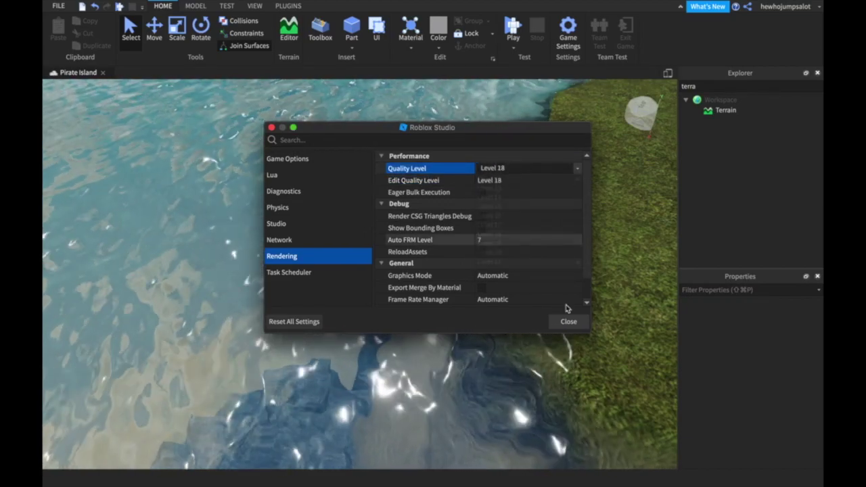
left_click(574, 324)
Filter the Explorer for the Lighting service and select it to reach its fog properties.
right_click_drag(586, 348, 551, 288)
key("w")
key("s")
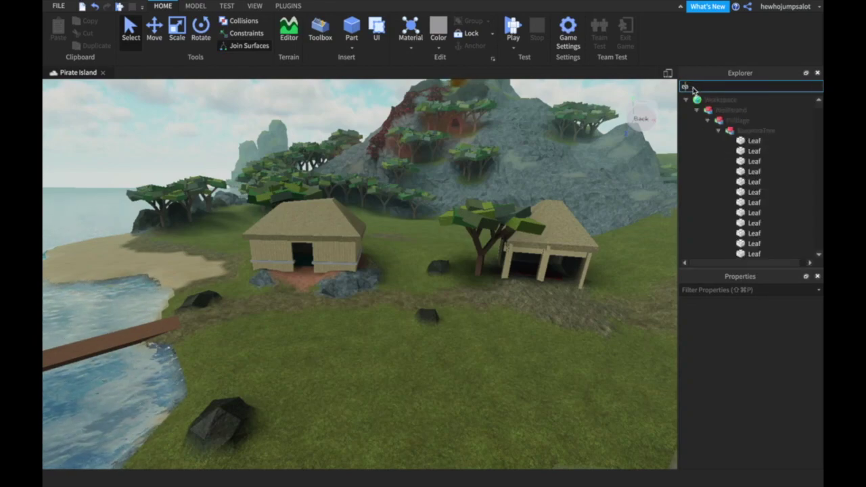
key("BackSpace")
type("lightin")
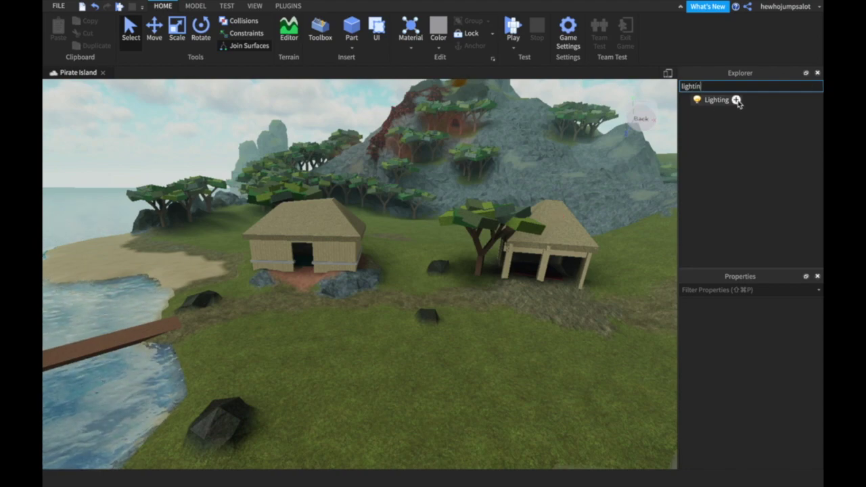
left_click(736, 100)
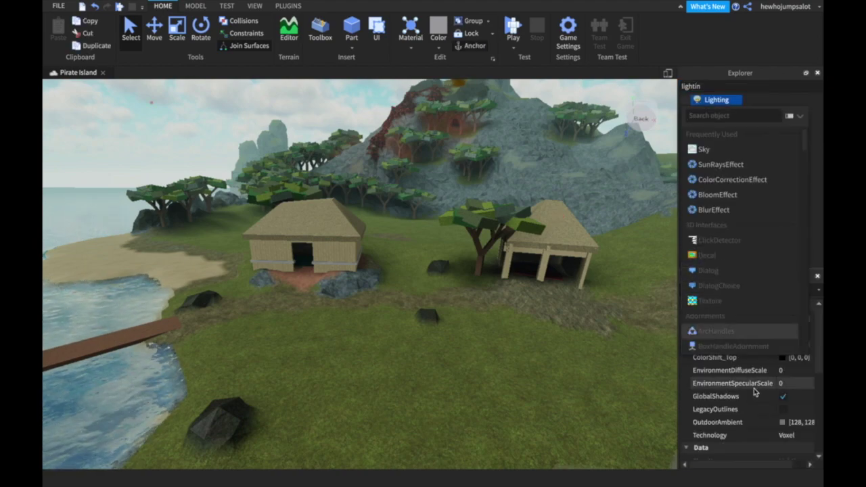
left_click(755, 387)
scroll(771, 391, "down", 4)
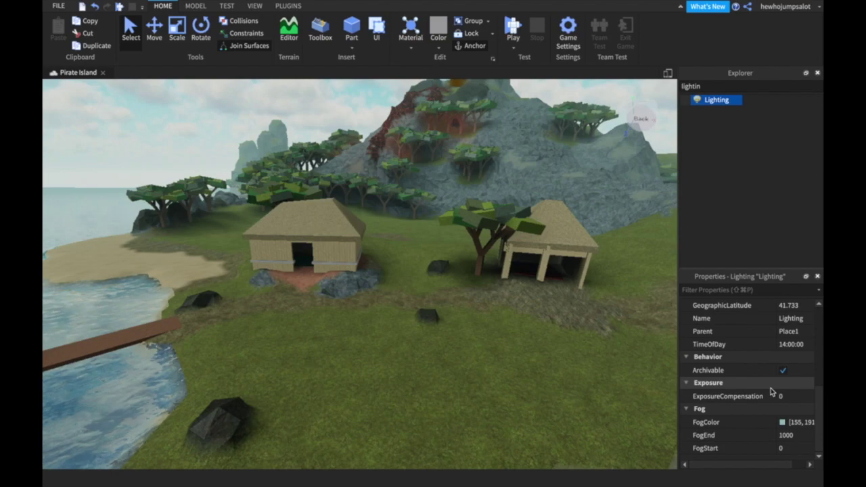
Try thicker fog by setting the Lighting FogEnd to 250 and to 120.
left_click(796, 438)
type("250")
key("Return")
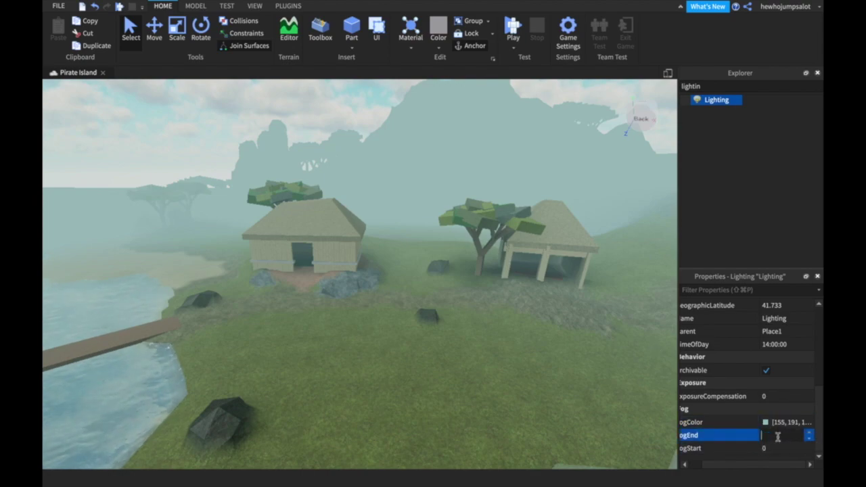
type("0")
key("Return")
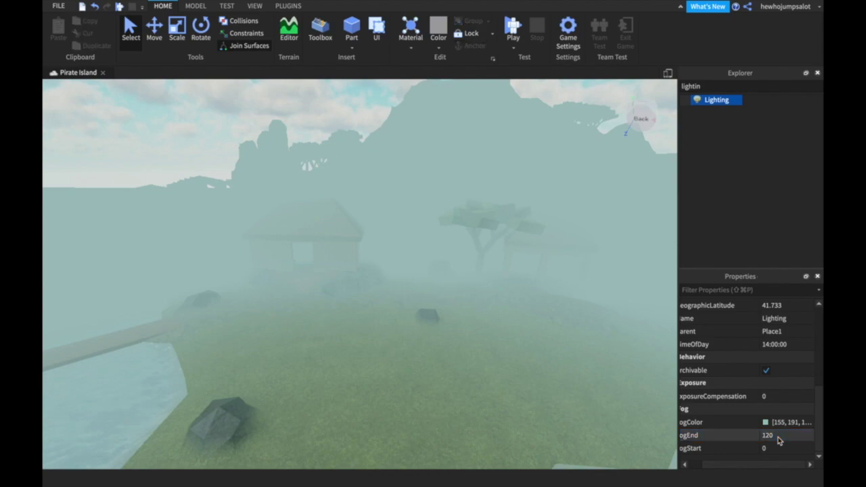
Set the Lighting FogEnd to 400 to thin the fog over the island.
key("Escape")
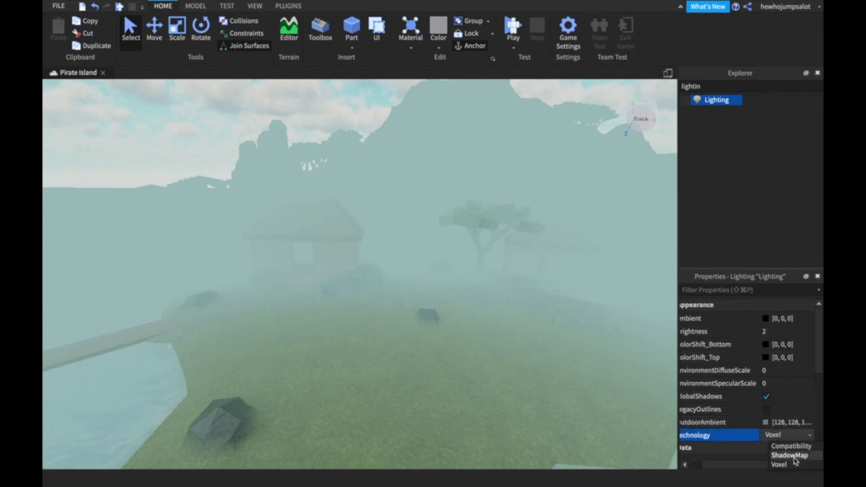
scroll(778, 414, "down", 5)
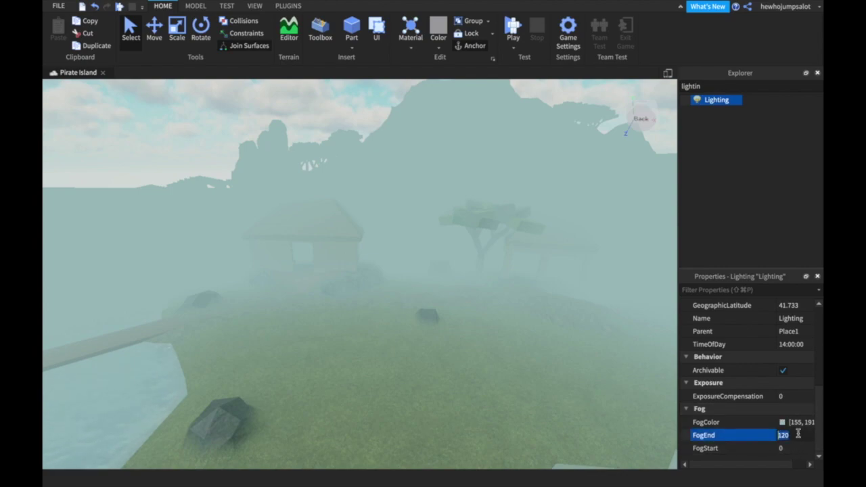
key("BackSpace")
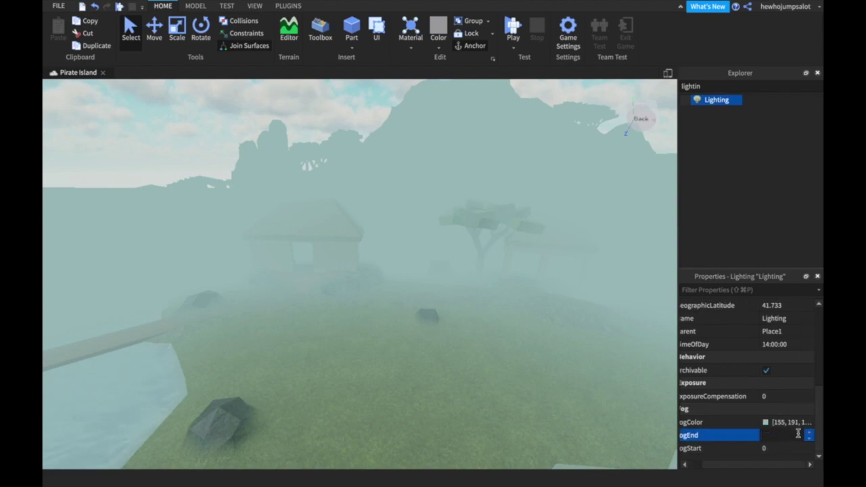
key("Return")
right_click_drag(550, 352, 550, 352)
key("w")
key("w")
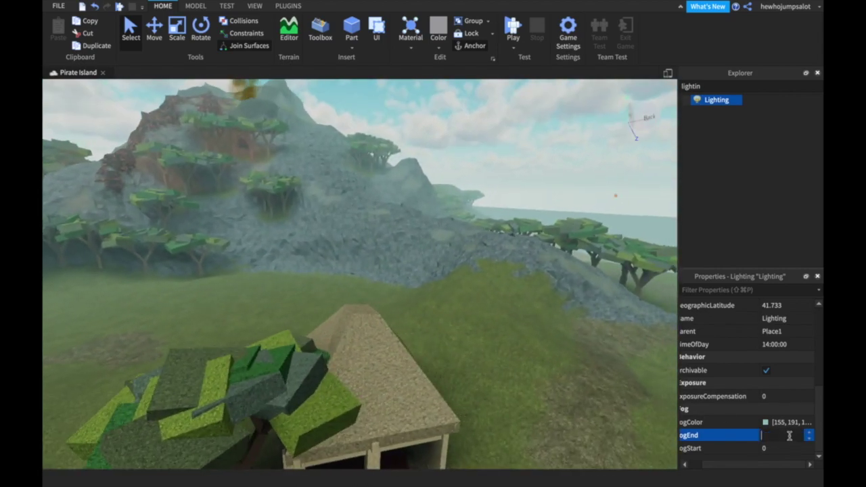
left_click(789, 435)
type("400")
key("Return")
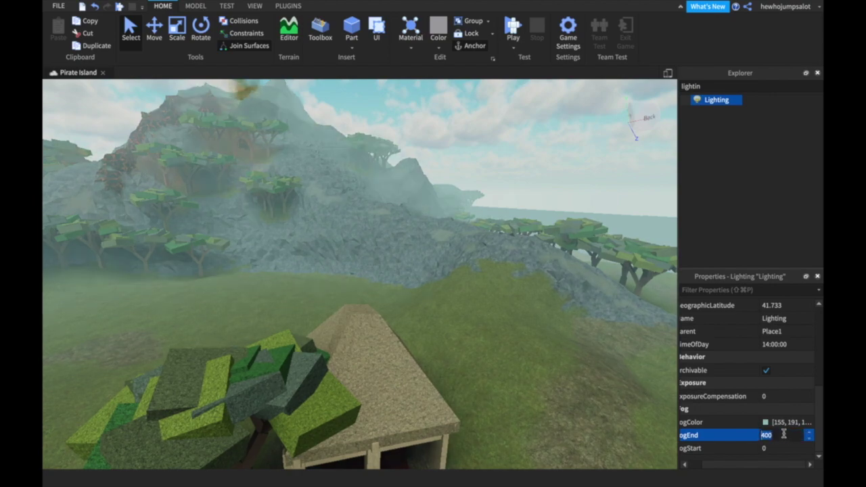
Pick a pale blue FogColor with red 143 and green 177, and check it over the huts and mountain.
left_click(767, 423)
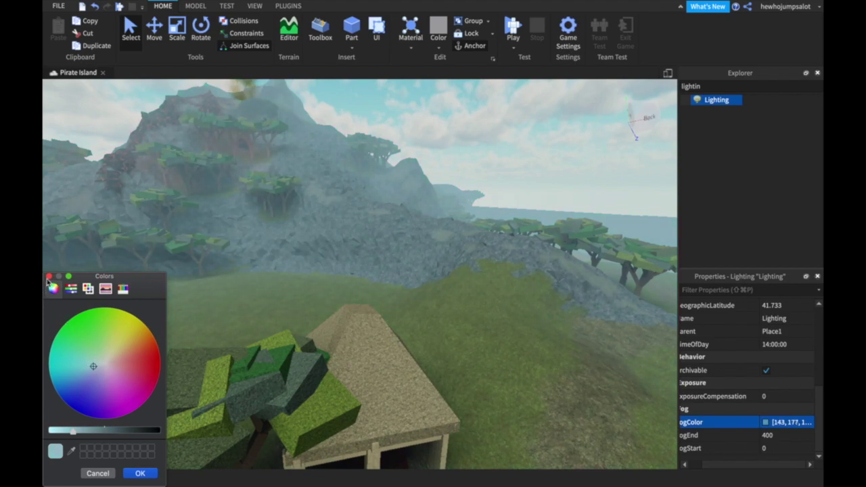
left_click(140, 474)
scroll(375, 366, "down", 4)
right_click_drag(376, 367, 374, 363)
scroll(374, 364, "down", 3)
key("a")
scroll(375, 364, "up", 2)
scroll(495, 381, "up", 5)
Raise the blue component of FogColor for a bluer fog and check it over the ship and the sea.
left_click(793, 433)
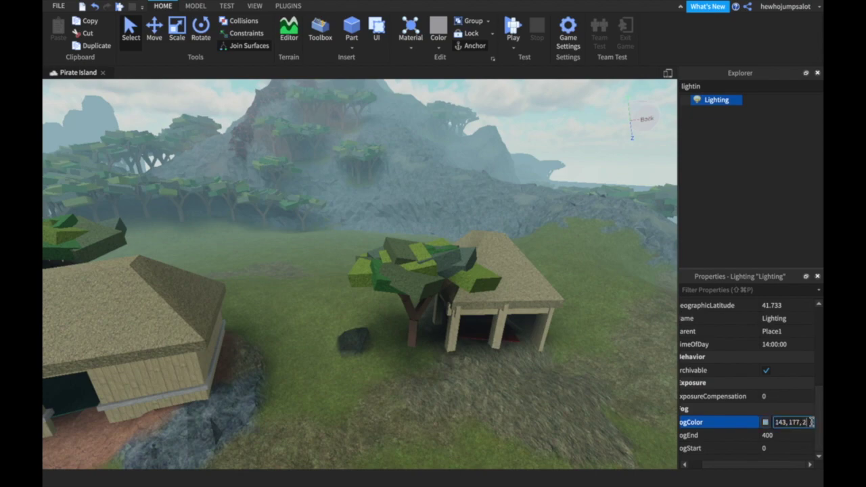
mouse_move(543, 343)
right_mouse_down()
mouse_move(559, 347)
mouse_move(544, 347)
right_mouse_up()
key("w")
key("w")
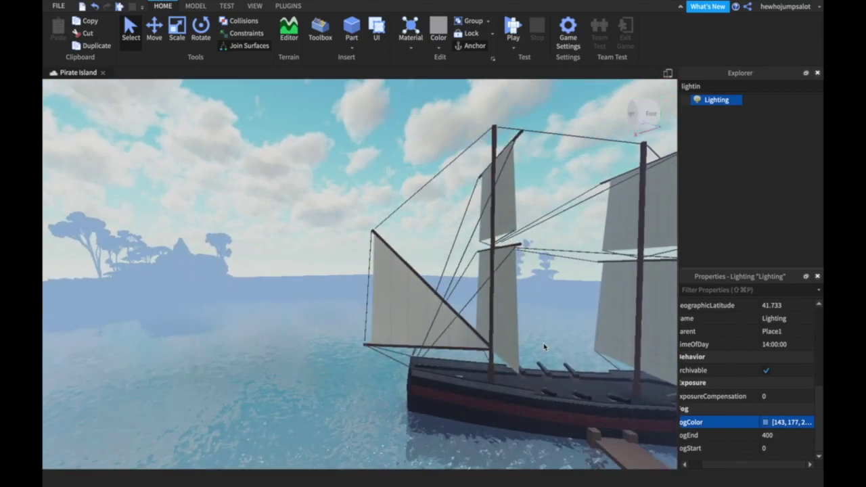
key("d")
key("a")
key("a")
mouse_move(543, 343)
right_mouse_down()
mouse_move(535, 345)
mouse_move(544, 346)
right_mouse_up()
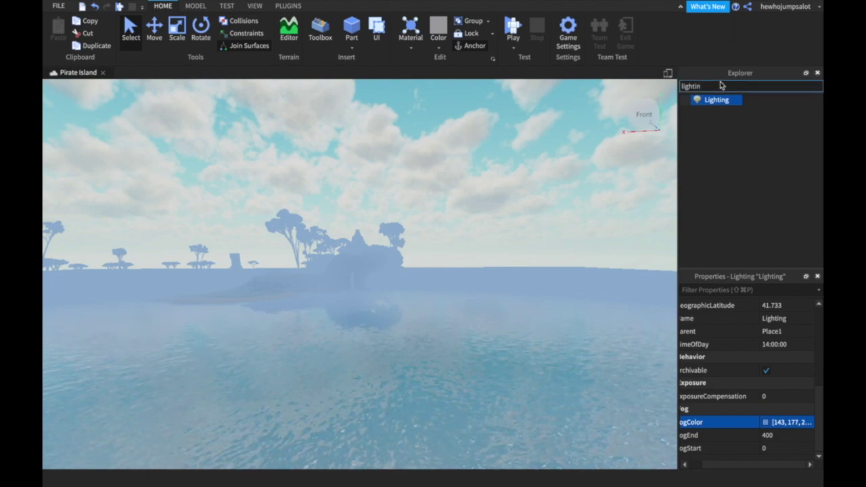
Examine the fogged island around the spawn point, the hut, the pier and the moored ship.
key("BackSpace")
key("BackSpace")
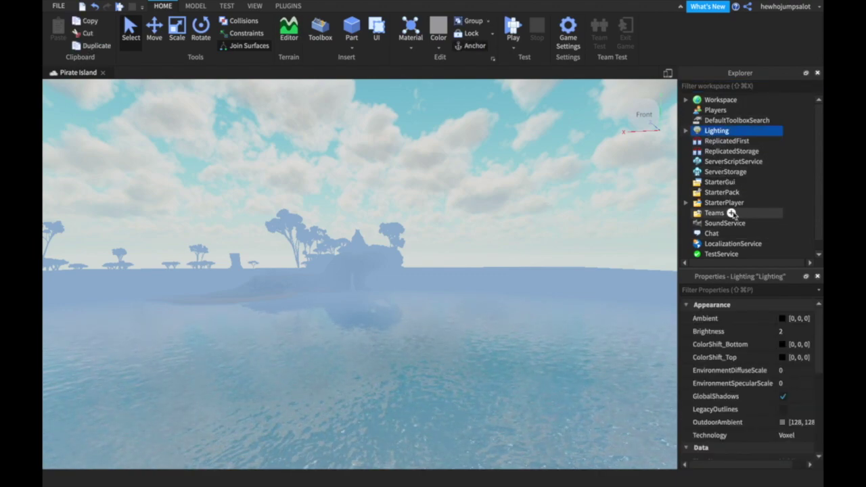
right_click_drag(569, 297, 567, 298)
key("w")
left_click(499, 302)
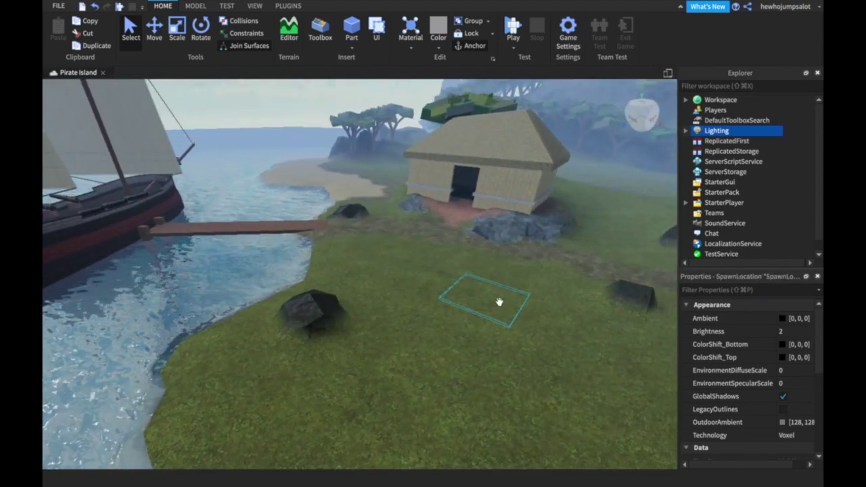
key("w")
right_click_drag(499, 302, 499, 301)
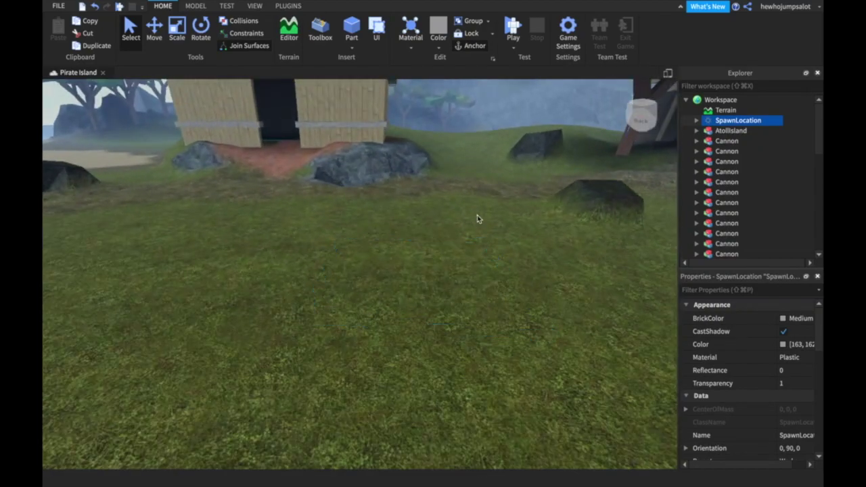
left_click(478, 219)
key("w")
left_click(453, 258)
mouse_move(439, 189)
right_mouse_down()
mouse_move(442, 200)
mouse_move(439, 192)
right_mouse_up()
key("s")
key("w")
key("w")
key("s")
key("w")
key("s")
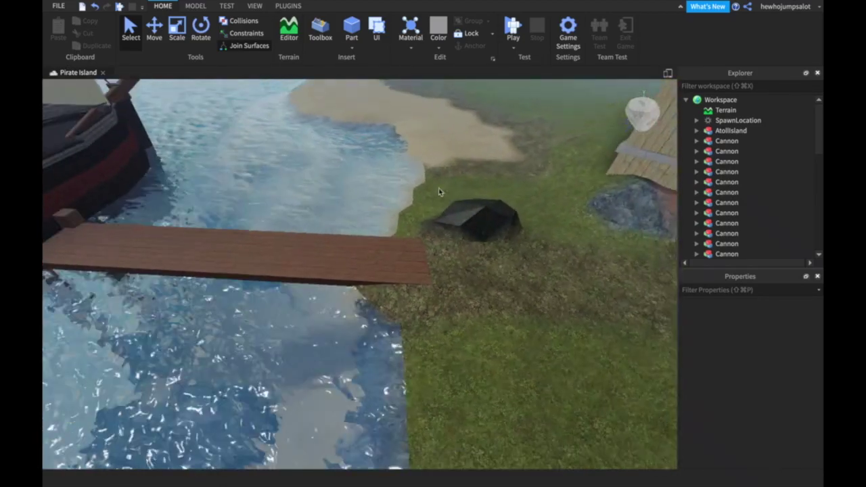
key("a")
Add a SunRaysEffect, a ColorCorrectionEffect and a BlurEffect to the Lighting service.
left_click(726, 87)
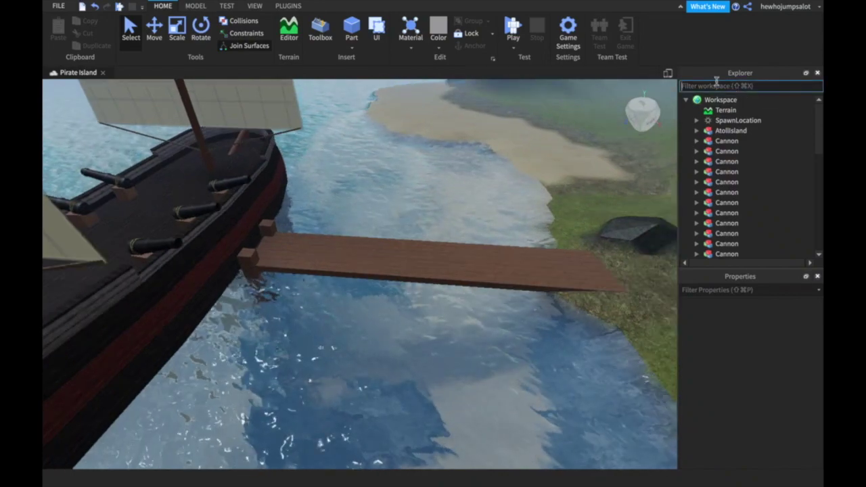
type("lighting")
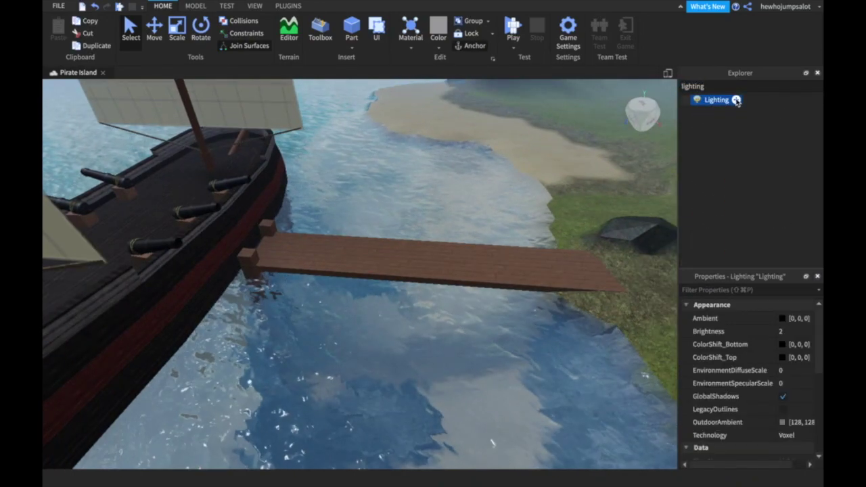
left_click(737, 99)
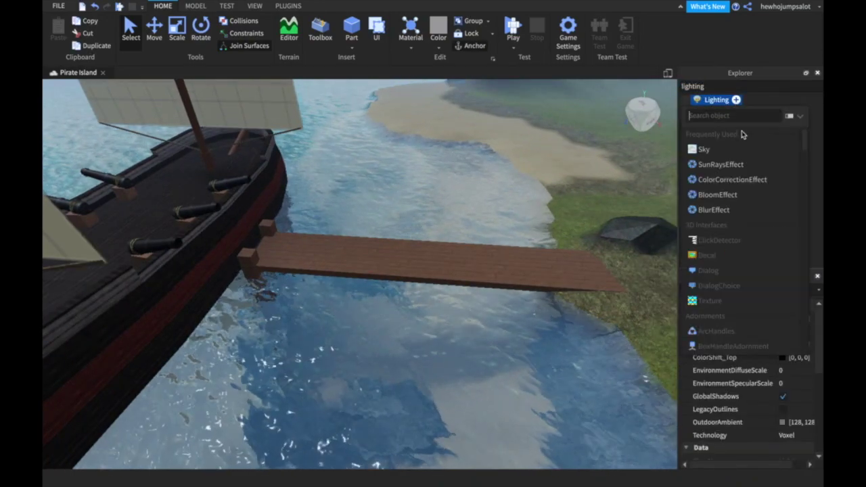
left_click(728, 165)
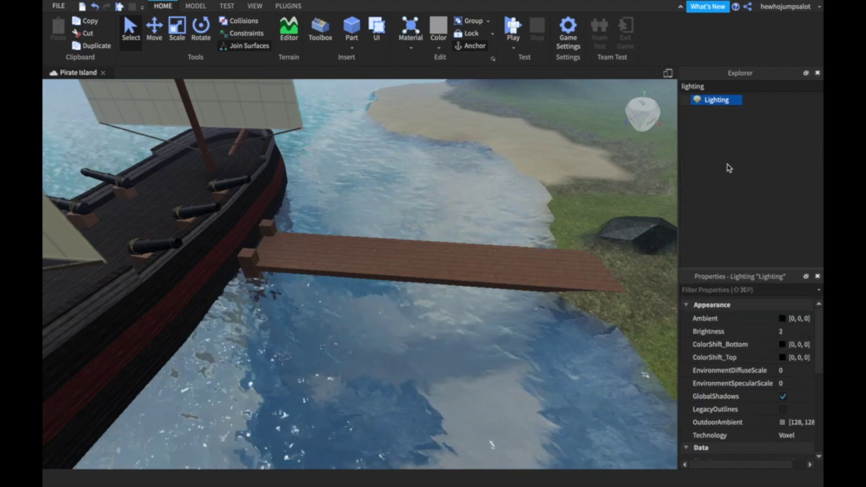
left_click(736, 99)
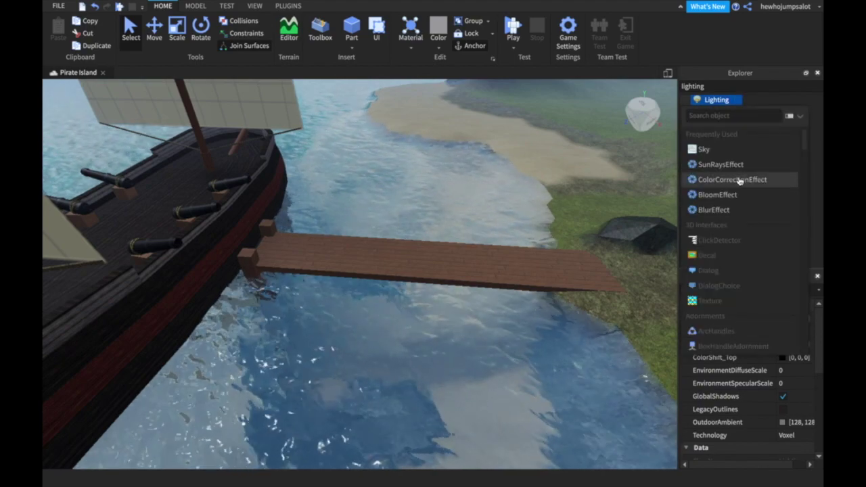
left_click(739, 179)
left_click(736, 100)
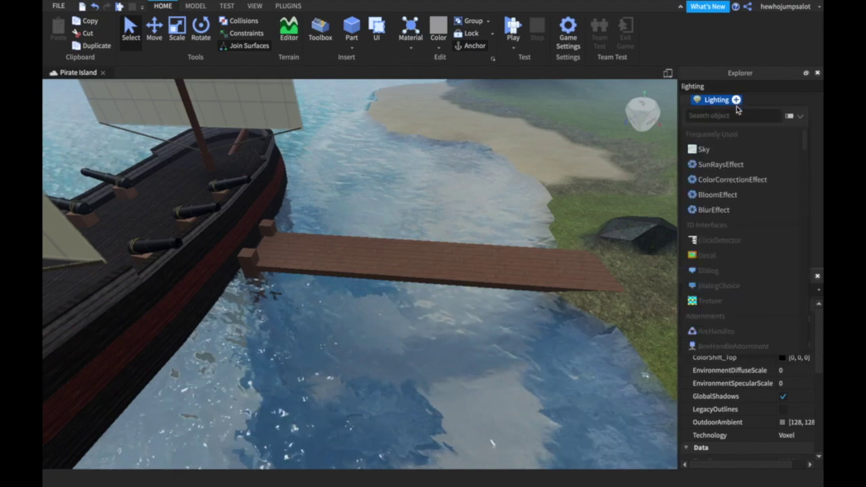
left_click(731, 210)
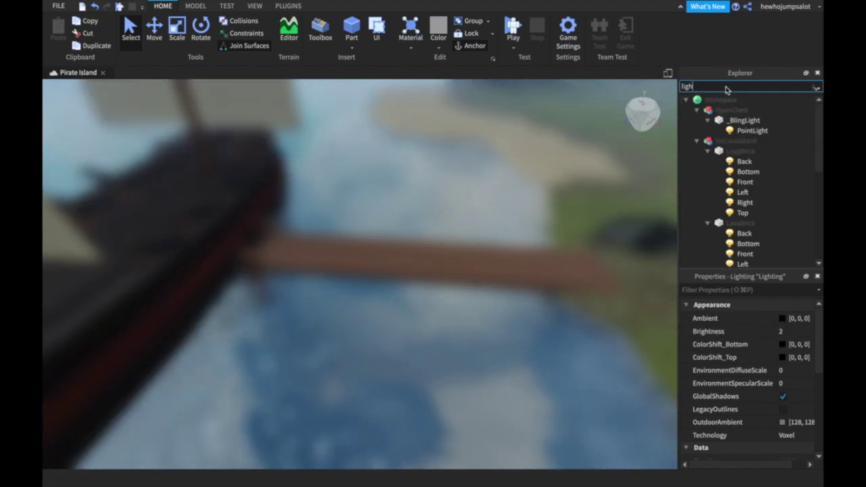
Delete the Bright Blue Sky from Lighting and set the Blur effect's Size to 1.
key("BackSpace")
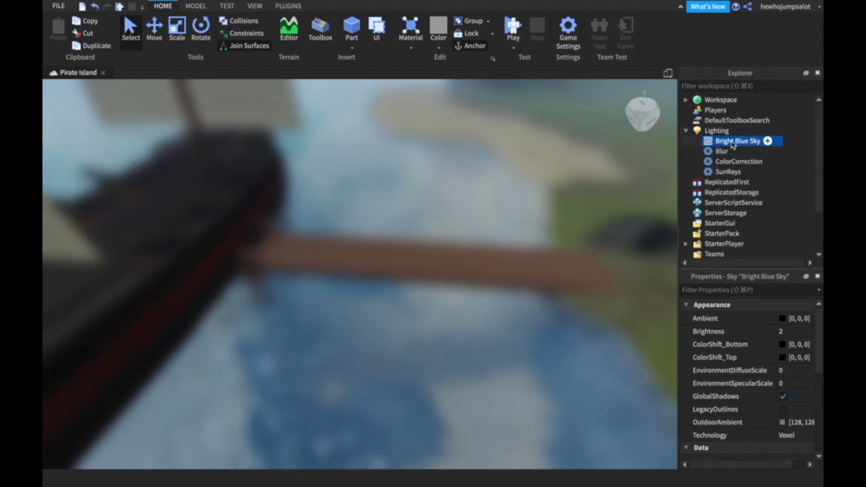
key("Delete")
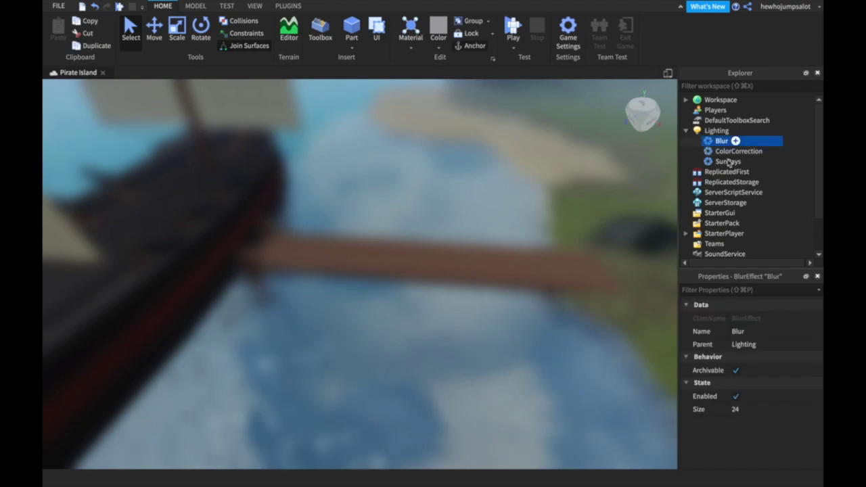
type("1")
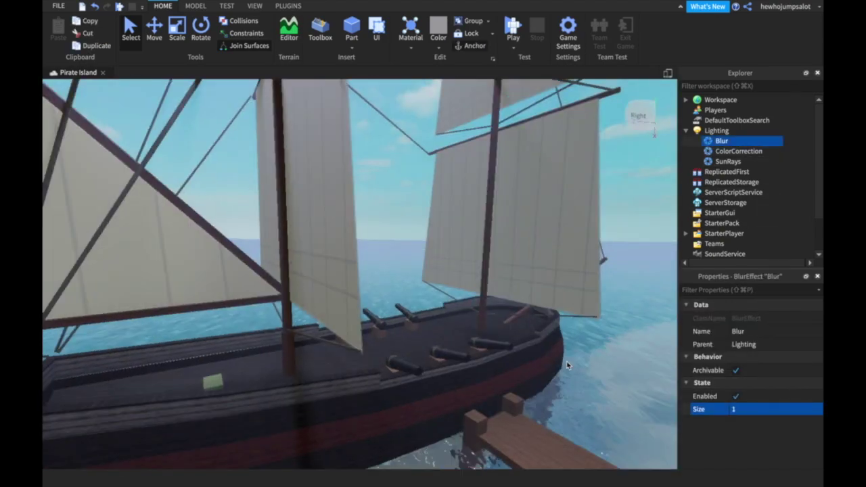
middle_click_drag(567, 365, 567, 362)
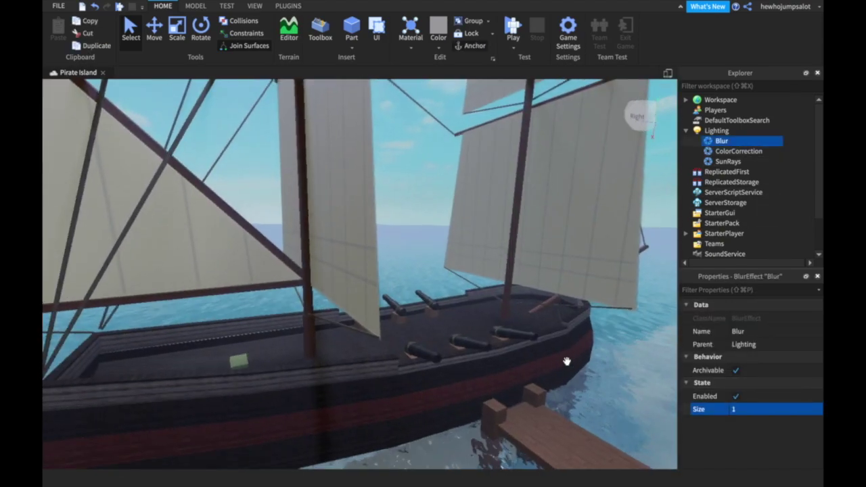
Try a stronger blur over the ship by raising the Blur effect's Size to 6.
left_click(753, 411)
type("23")
key("BackSpace")
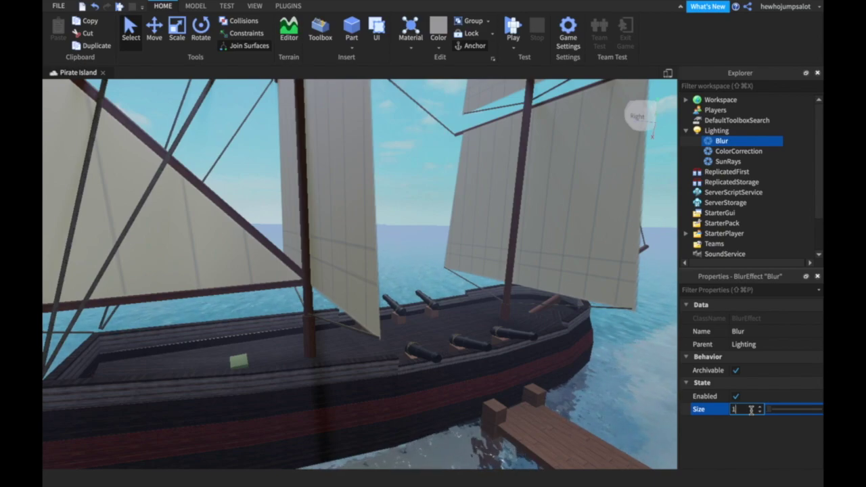
key("Return")
left_click(751, 411)
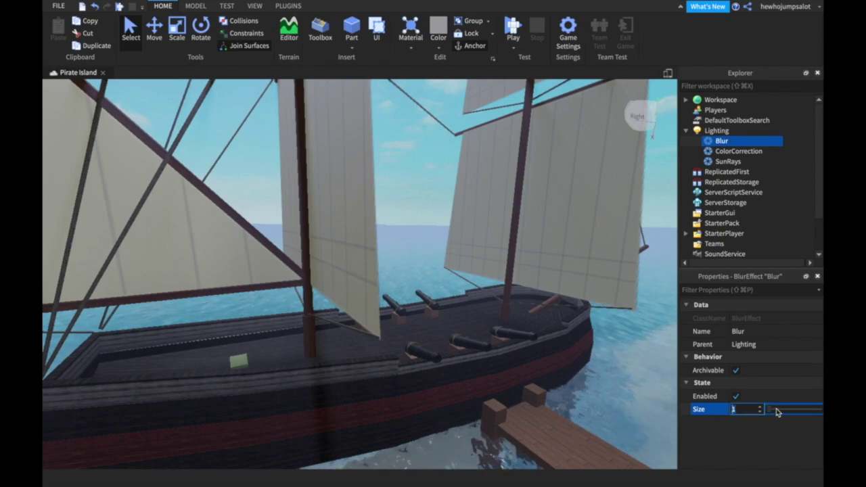
left_click_drag(771, 413, 776, 414)
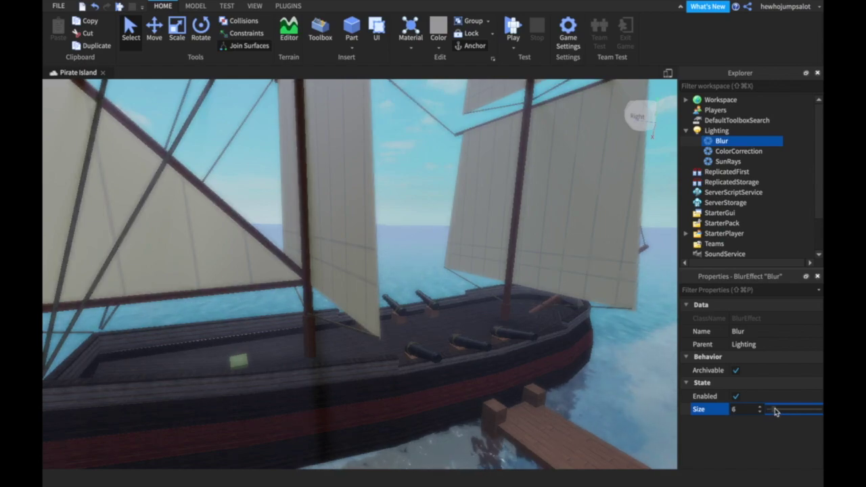
Try the Blur effect at Size 4 and inspect it over the huts and the mountain.
right_click_drag(564, 360, 579, 371)
key("w")
key("d")
key("s")
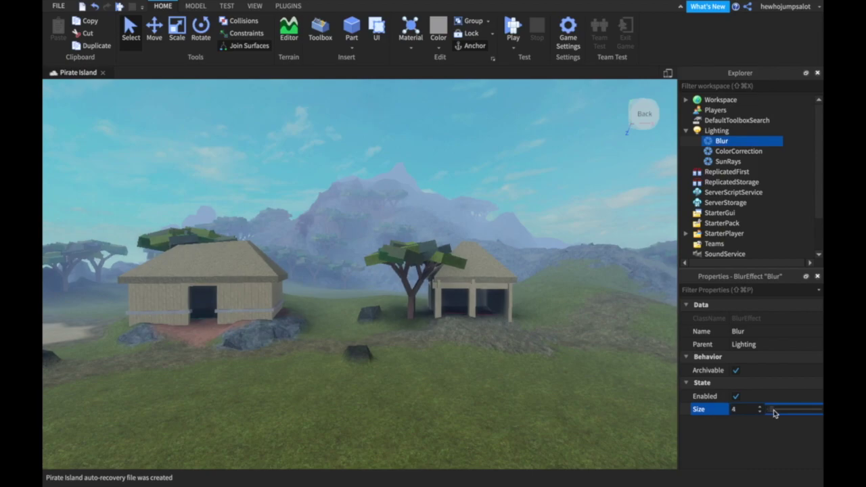
left_click(562, 380)
key("w")
right_click_drag(562, 380, 561, 380)
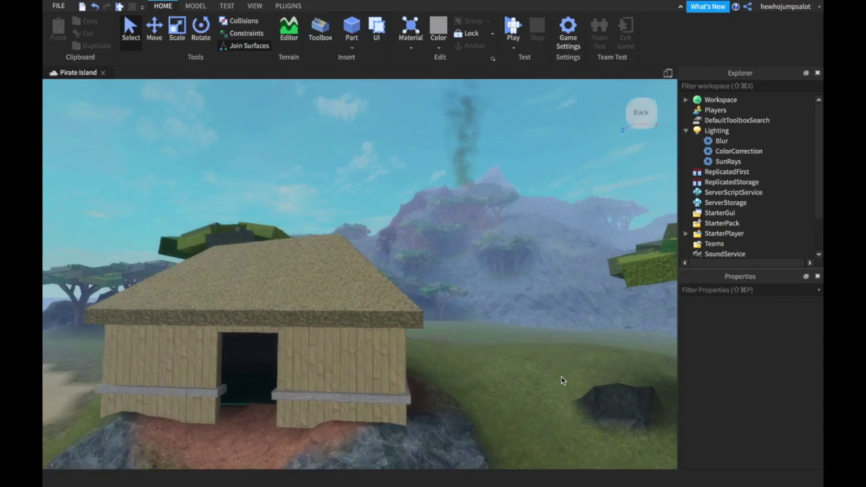
key("d")
key("s")
Compare Blur sizes 1 and 8 beside the hut, set Size to 6, and check it over the ship and shore.
left_click(727, 142)
left_click(766, 409)
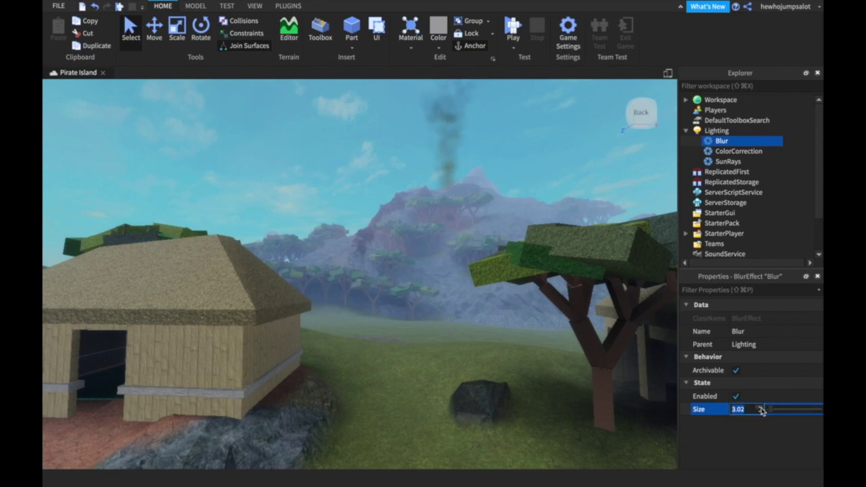
left_click_drag(772, 413, 778, 414)
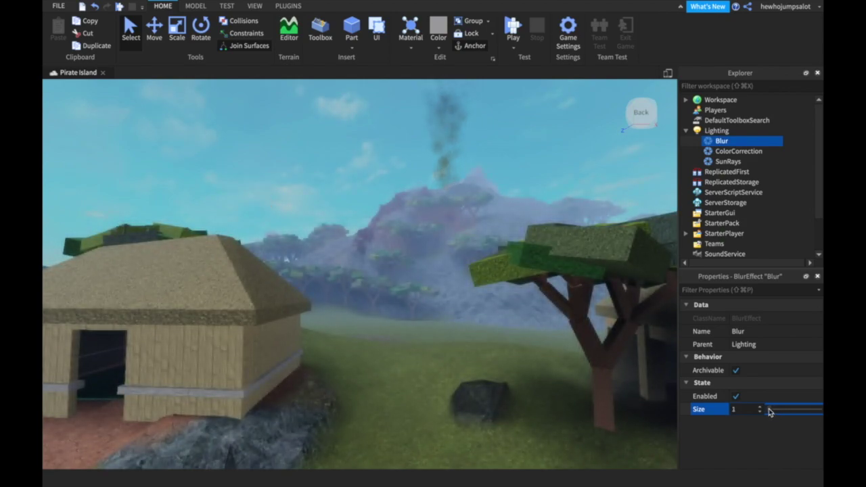
left_click_drag(769, 410, 775, 412)
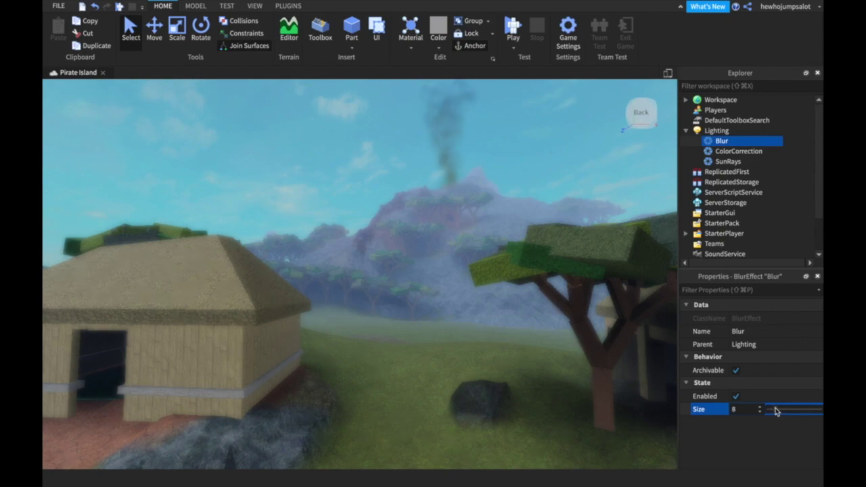
right_click_drag(434, 385, 433, 386)
key("w")
key("s")
key("a")
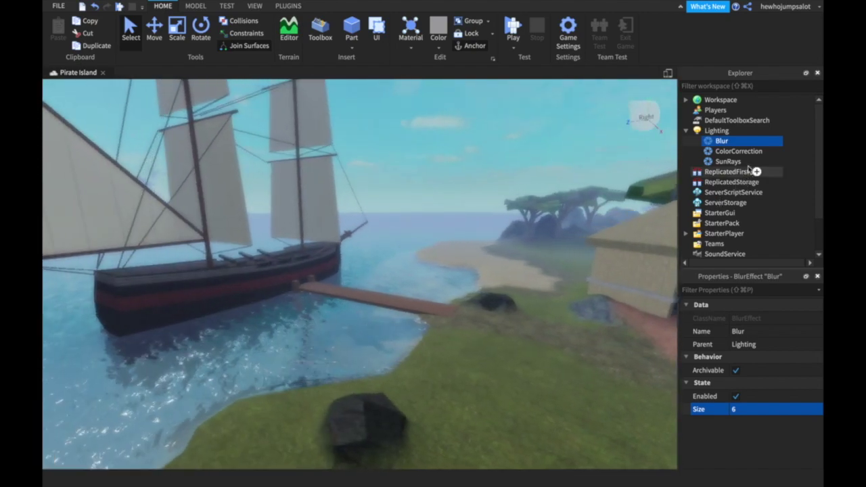
Select the SunRays effect and look up at the sun to examine its rays.
left_click(733, 162)
right_click_drag(508, 209, 510, 234)
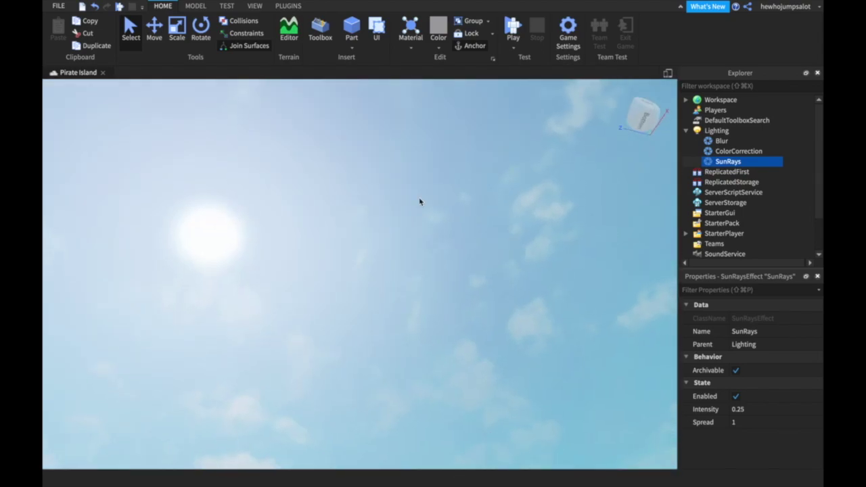
Set the rendering Quality Level to Level 21 and choose the Edit Quality Level in the studio settings.
left_click(58, 6)
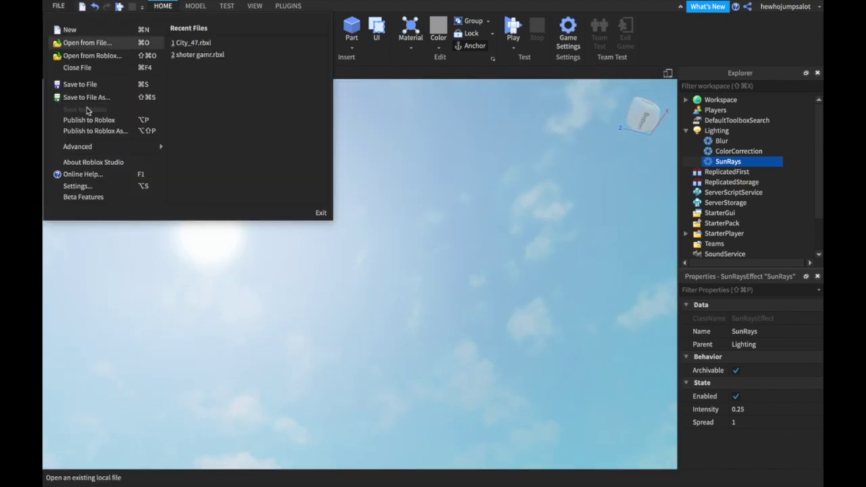
left_click(82, 185)
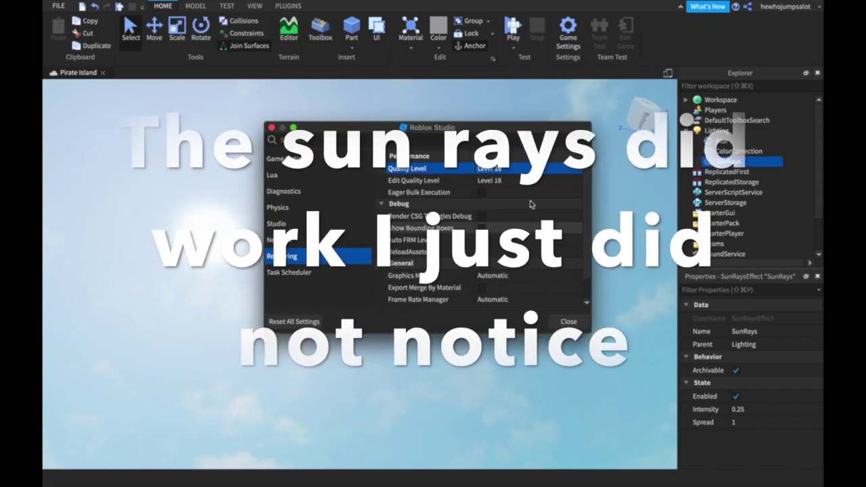
left_click(514, 168)
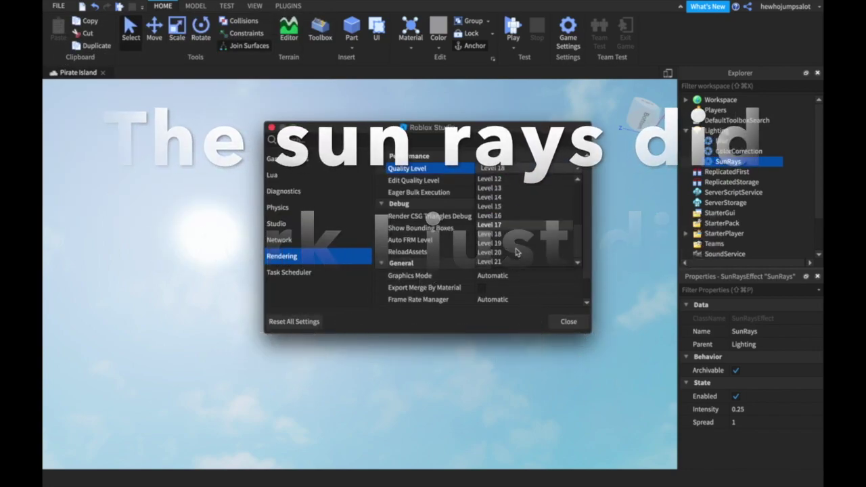
left_click(507, 262)
left_click(504, 181)
left_click(503, 182)
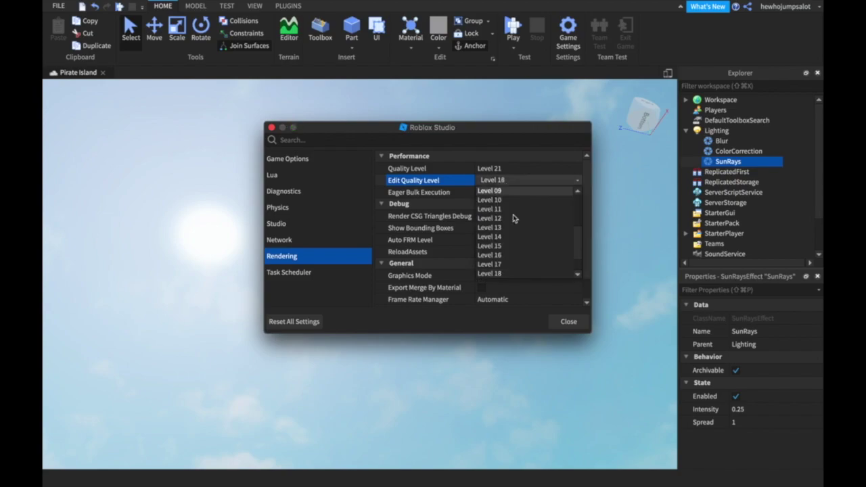
left_click(505, 274)
left_click(567, 323)
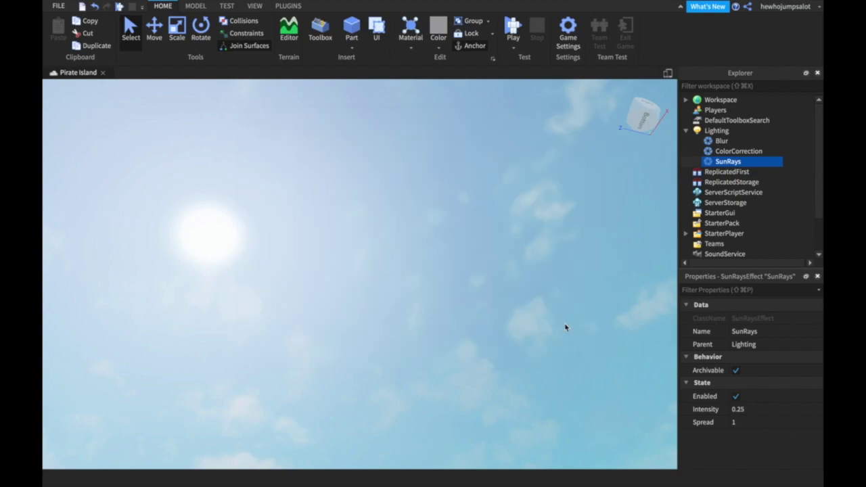
Set the ColorCorrection effect's TintColor to 164, 255, 229 and check the tint over the open hut and tree.
right_click_drag(530, 317, 529, 312)
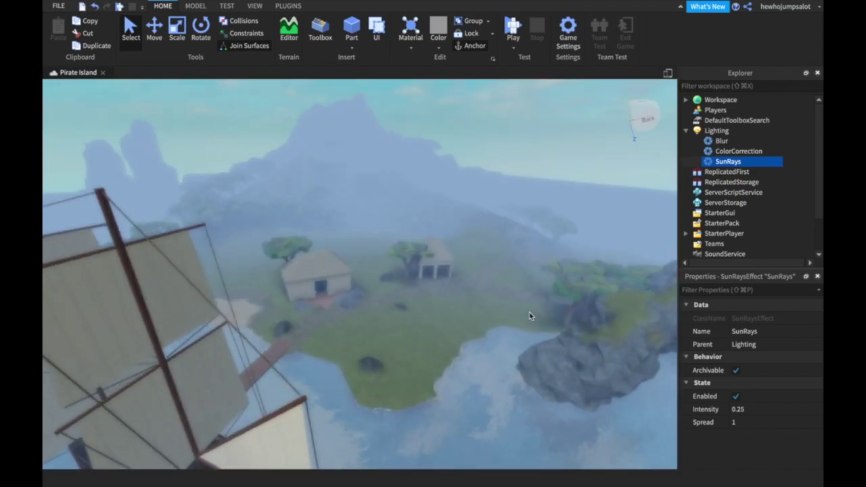
scroll(529, 313, "up", 5)
key("w")
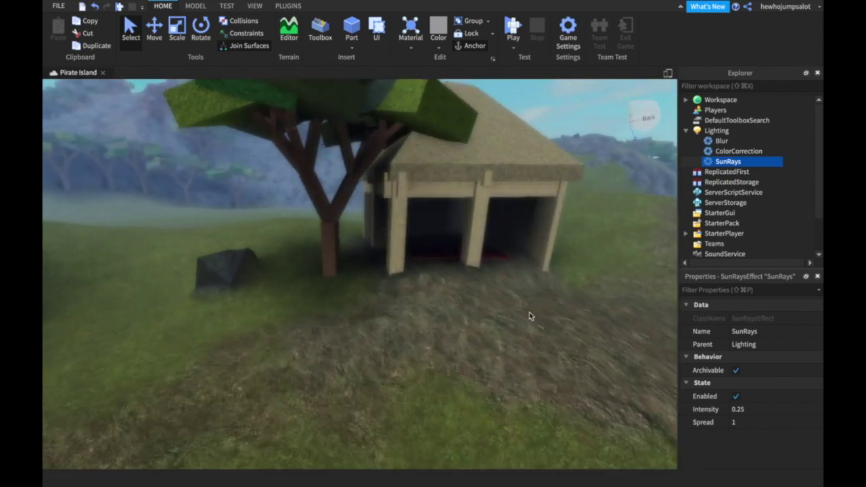
left_click(769, 151)
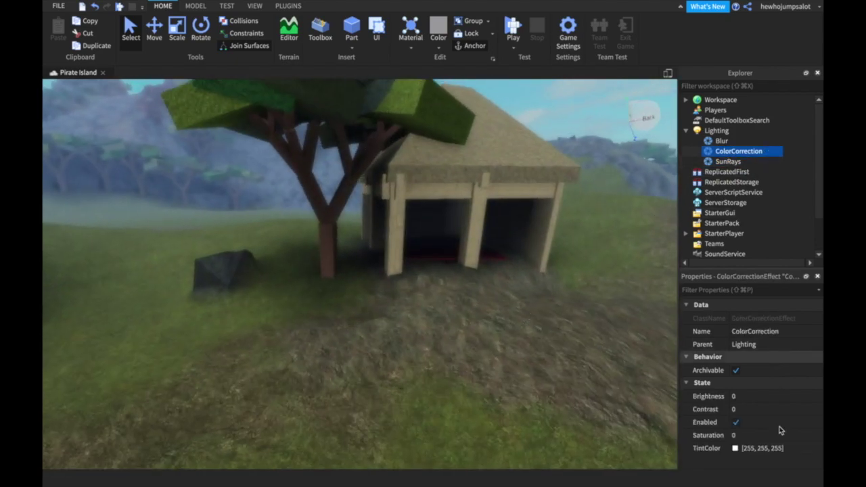
left_click(736, 449)
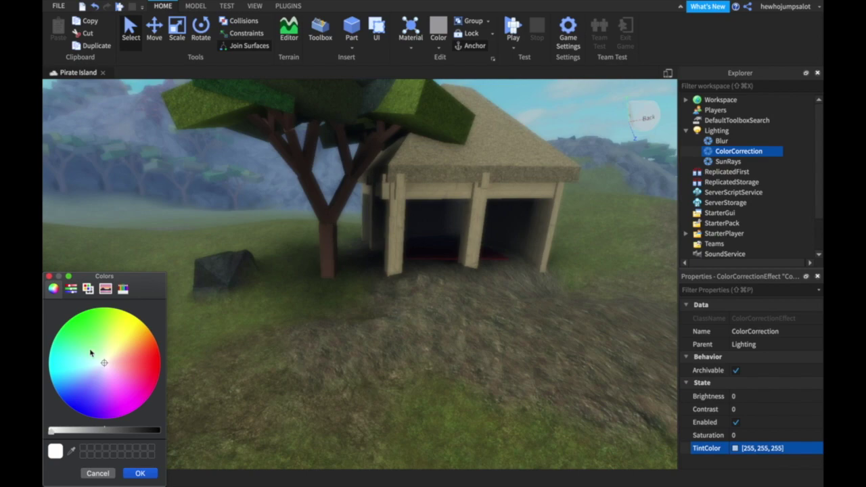
left_click_drag(92, 367, 94, 362)
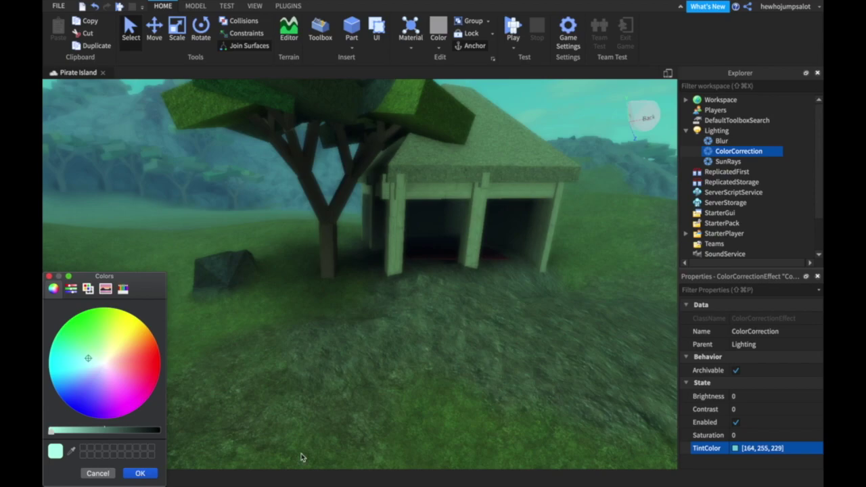
left_click(135, 474)
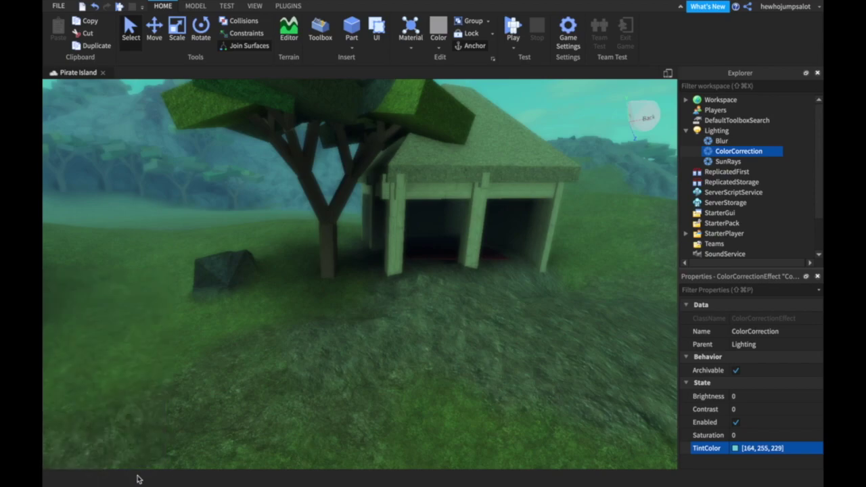
right_click_drag(313, 395, 647, 422)
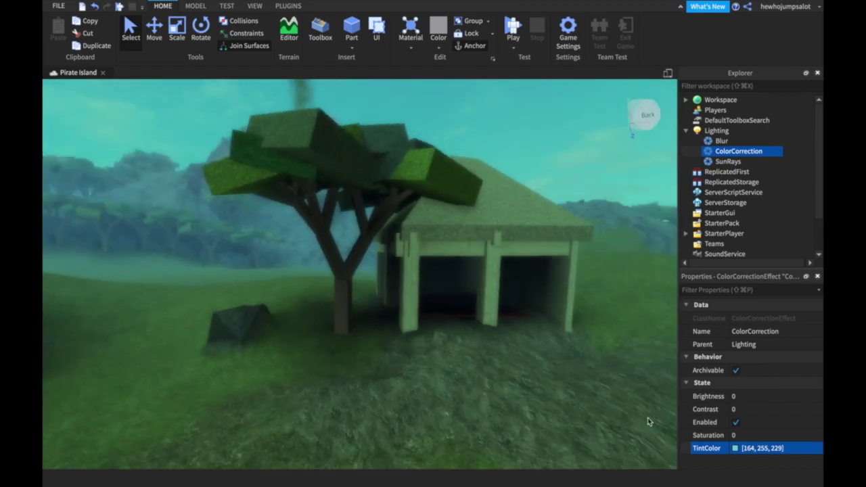
Try a ColorCorrection Saturation of 1, and settle on 0.5.
left_click(760, 437)
type("1")
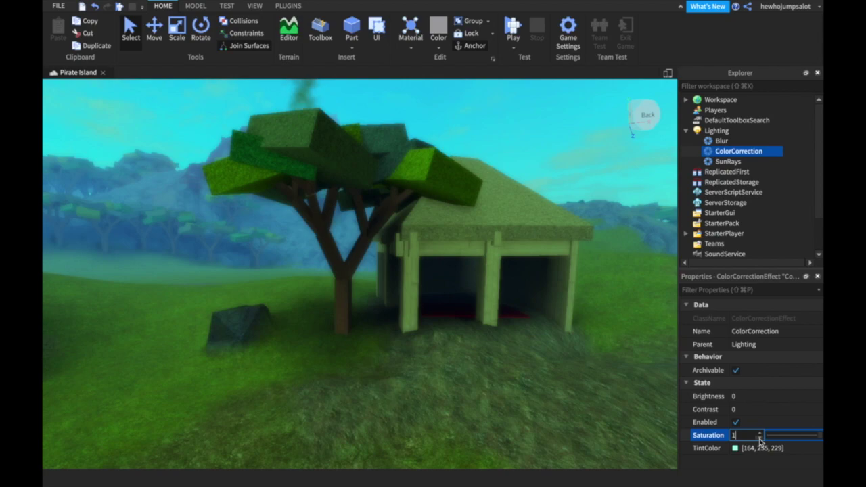
key("BackSpace")
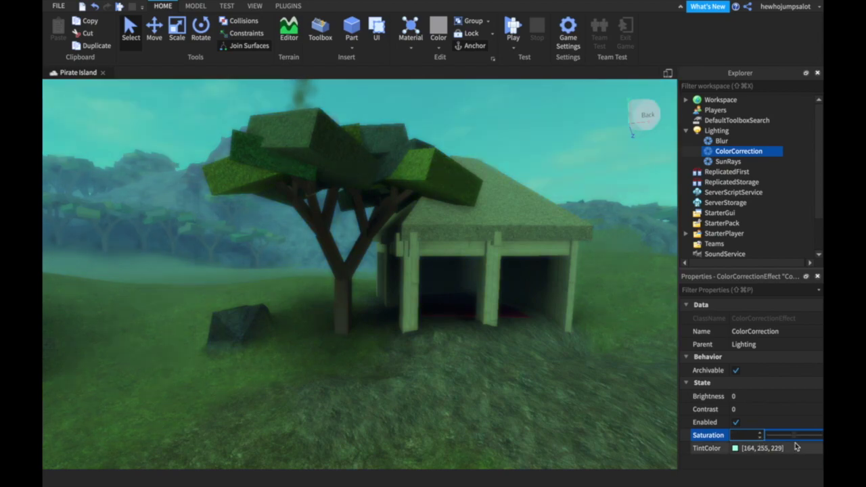
left_click_drag(778, 438, 796, 439)
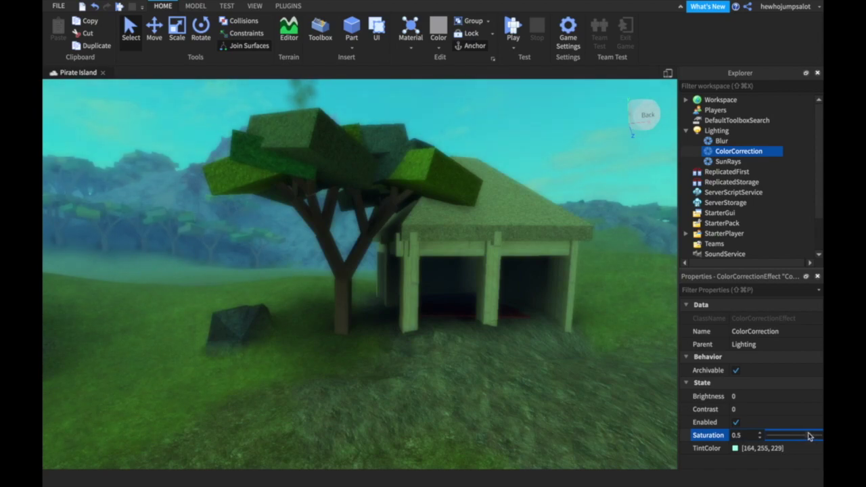
Try a ColorCorrection Contrast of 1, and lower it to 0.1.
left_click(741, 408)
type("1")
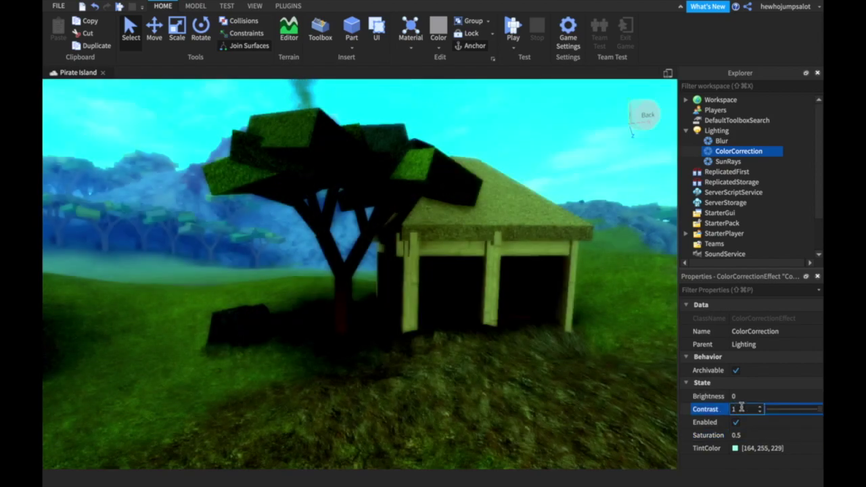
key("BackSpace")
left_click_drag(794, 411, 796, 411)
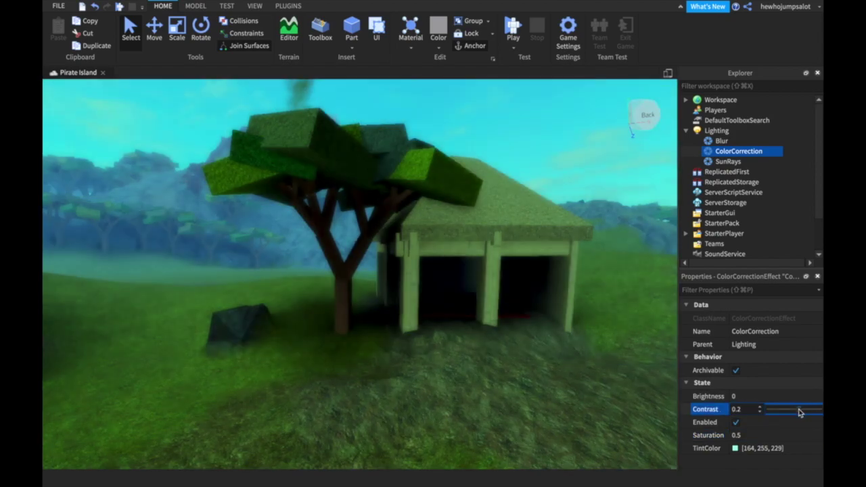
Inspect the colour-corrected scene around the huts, the grass and the rocky mountainside.
left_click(540, 398)
key("s")
key("s")
right_click_drag(540, 398, 540, 398)
key("s")
key("w")
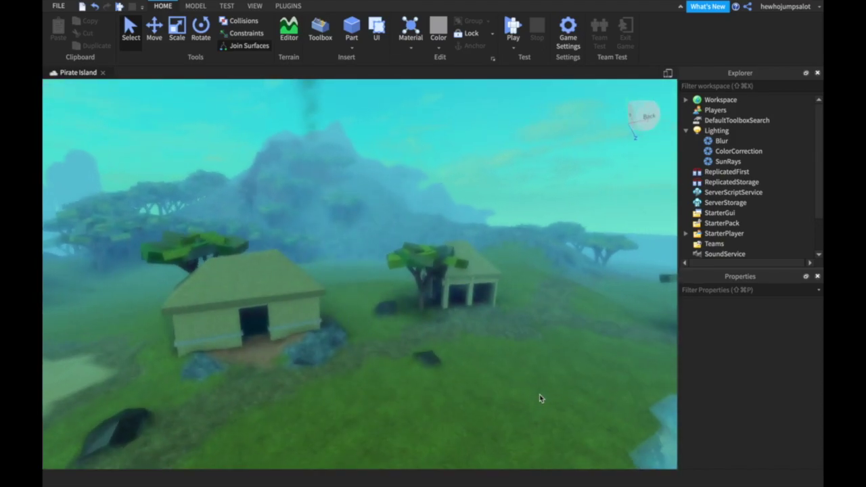
key("w")
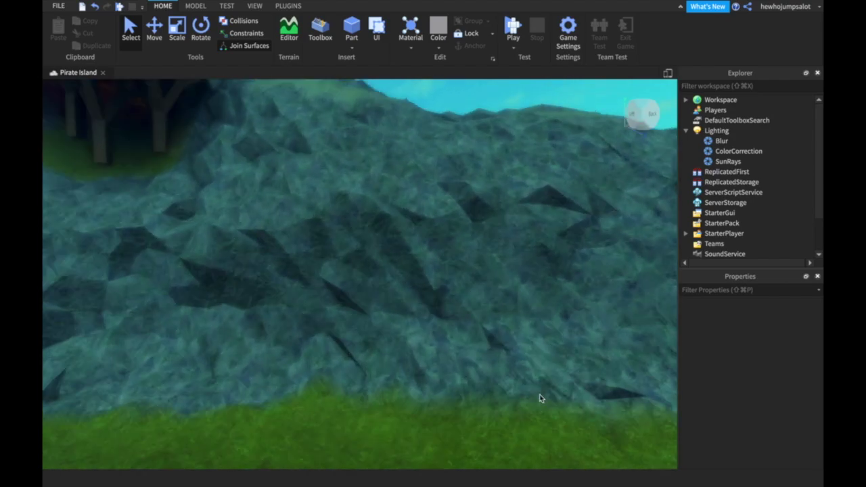
key("w")
mouse_move(541, 398)
right_mouse_down()
mouse_move(548, 398)
mouse_move(540, 398)
right_mouse_up()
key("s")
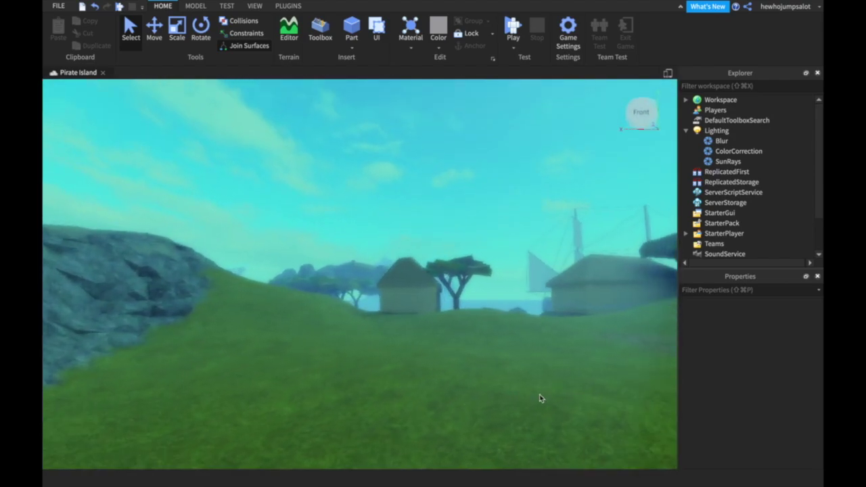
Examine how the colour correction looks under water and along the shore by the ship and dock.
key("w")
key("w")
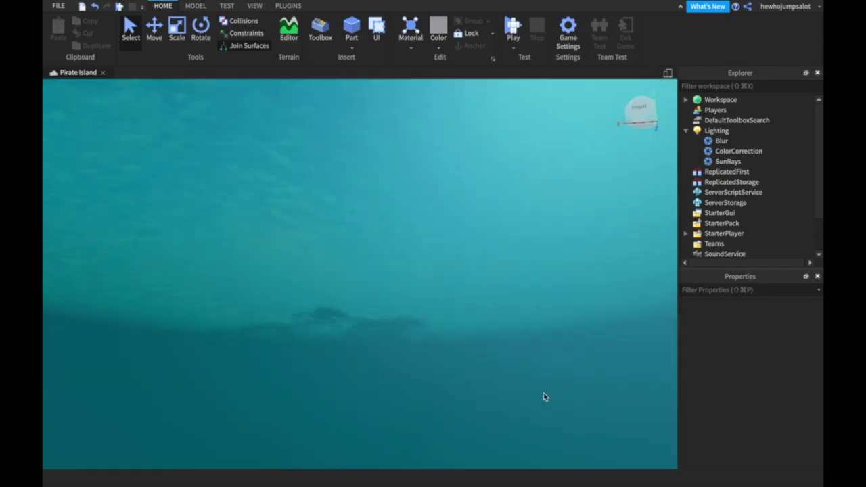
key("w")
mouse_move(546, 398)
right_mouse_down()
mouse_move(526, 398)
mouse_move(542, 398)
right_mouse_up()
key("w")
key("s")
key("w")
key("s")
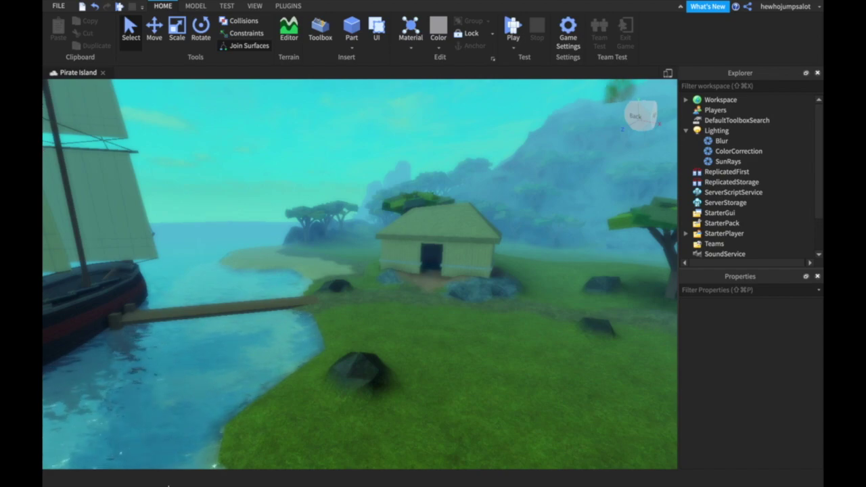
right_click_drag(503, 377, 503, 379)
key("w")
Playtest the place, run and jump the avatar past the dock and along the shore, and stop the test.
left_click(512, 25)
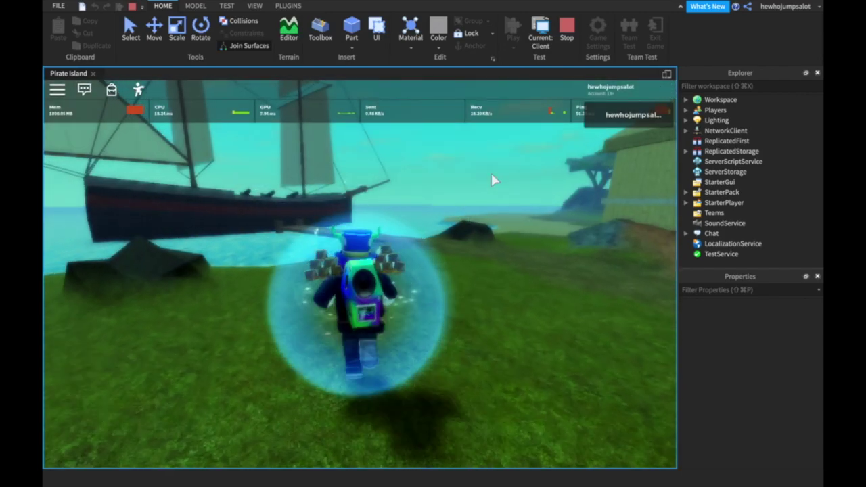
right_click_drag(459, 250, 459, 250)
key("w")
key("w")
key("space")
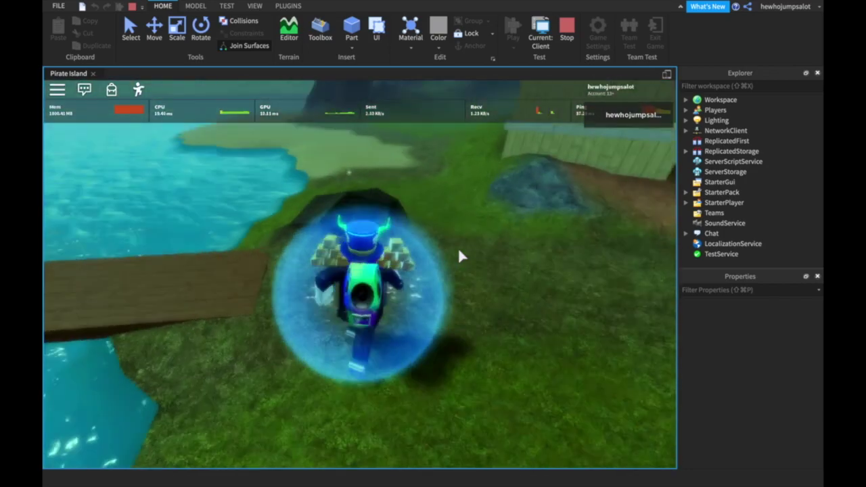
key("w")
key("a")
key("d")
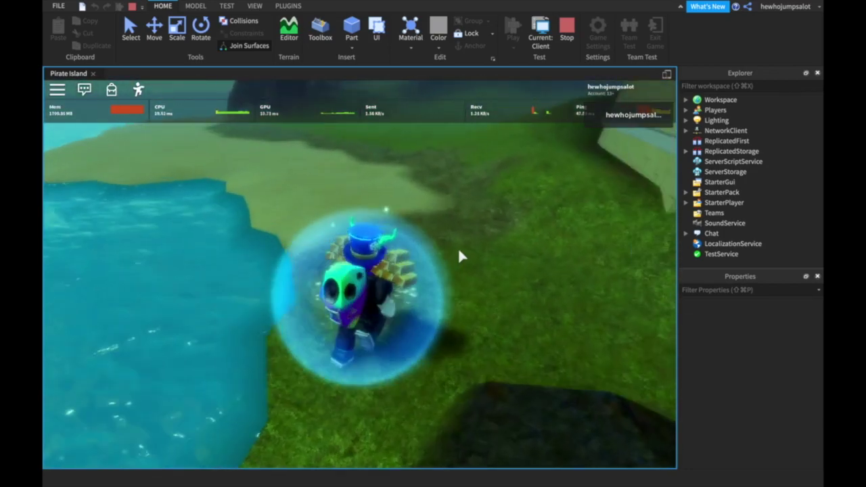
key("w")
left_click(567, 31)
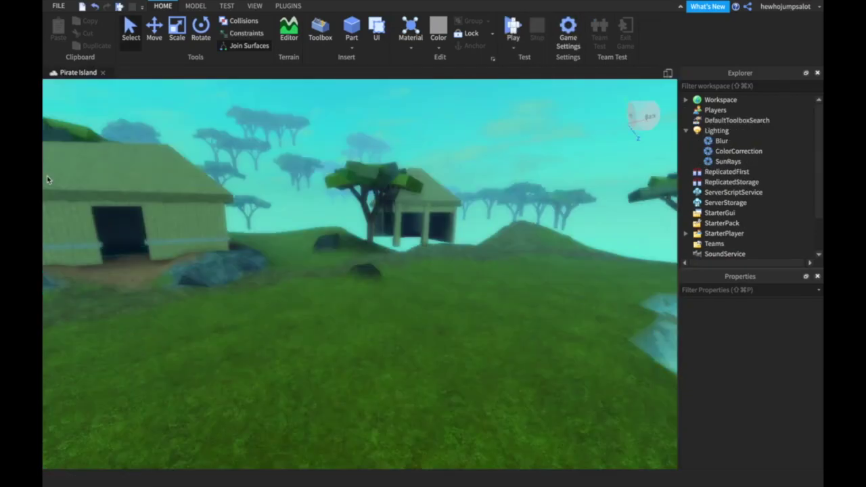
Look closely at the sand between the rocks and open the ColorCorrection TintColor for editing without changing it.
key("w")
right_click_drag(190, 277, 191, 284)
key("w")
key("w")
left_click(731, 151)
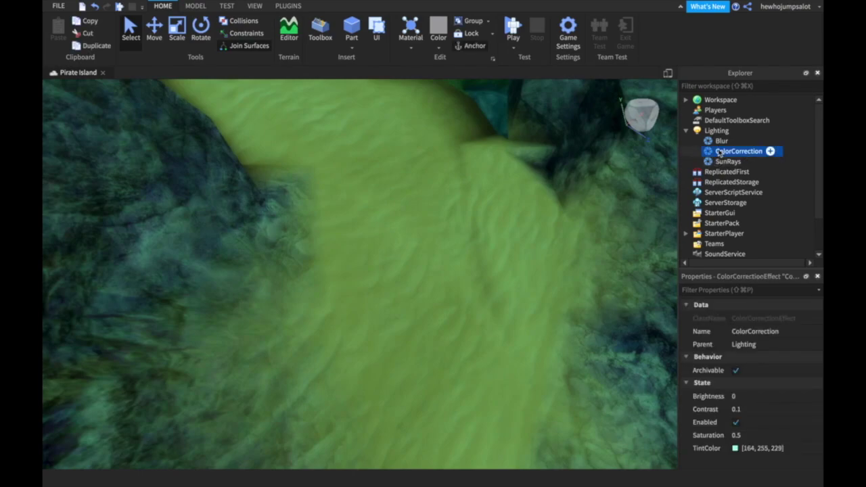
left_click(747, 448)
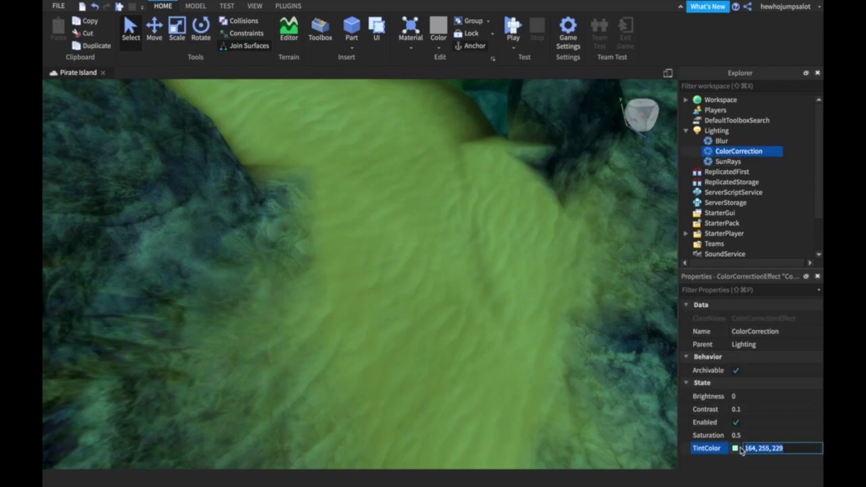
left_click(569, 423)
Examine the tinted water around the rock formation and the tree and boulder beside the open hut.
scroll(570, 423, "up", 5)
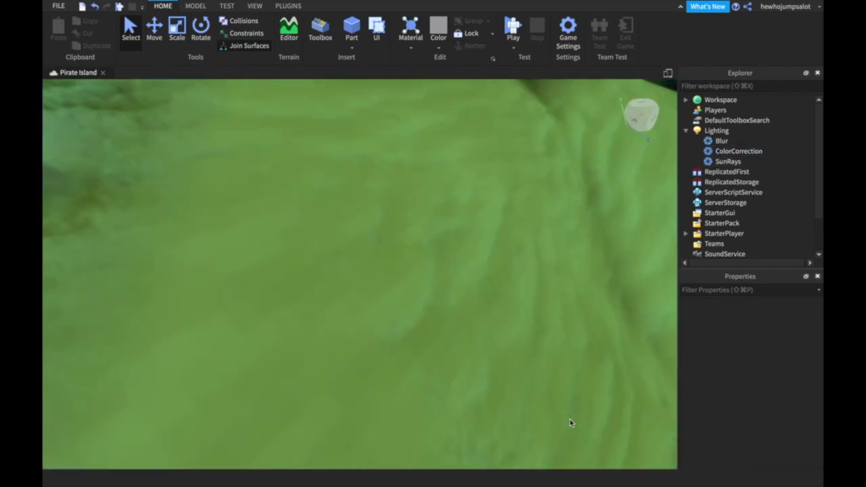
scroll(570, 423, "down", 10)
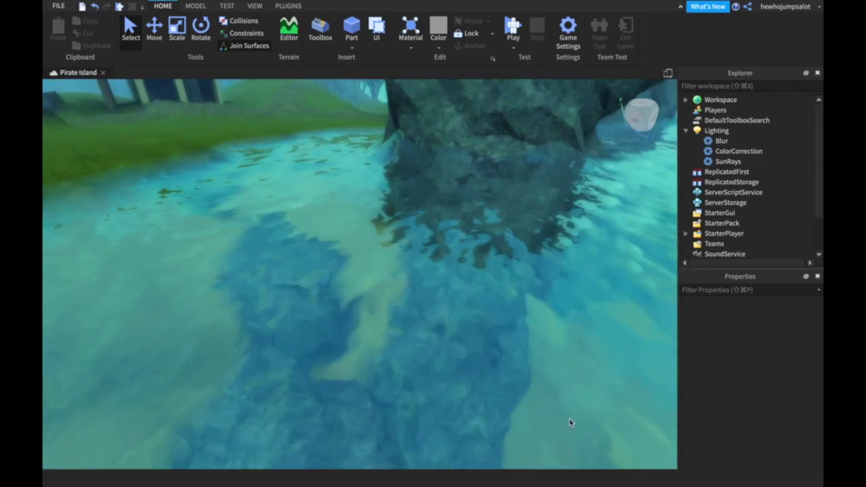
right_click_drag(560, 416, 572, 424)
key("w")
scroll(570, 424, "up", 8)
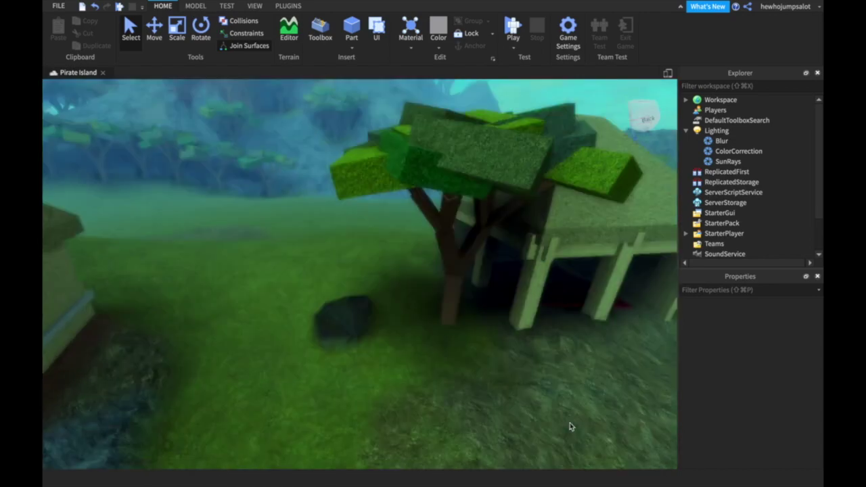
scroll(570, 423, "up", 3)
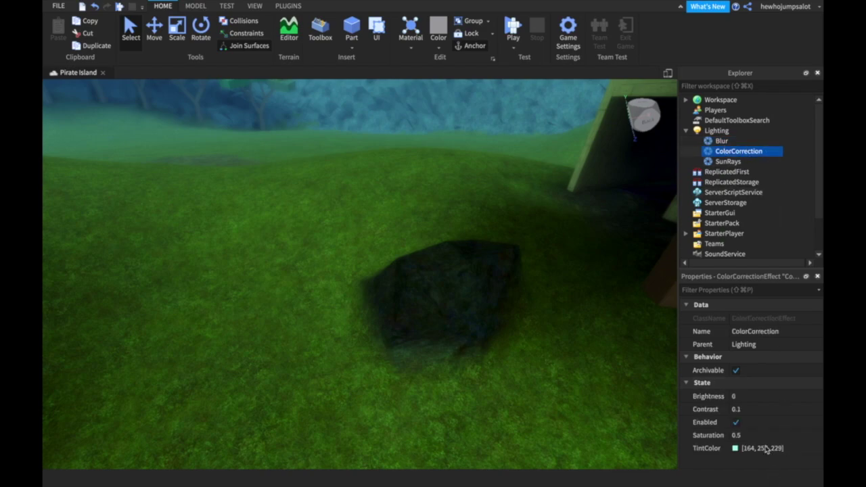
Set ColorCorrection Saturation to 1, switch the effect off and on to compare, and raise the Contrast slightly.
left_click(756, 435)
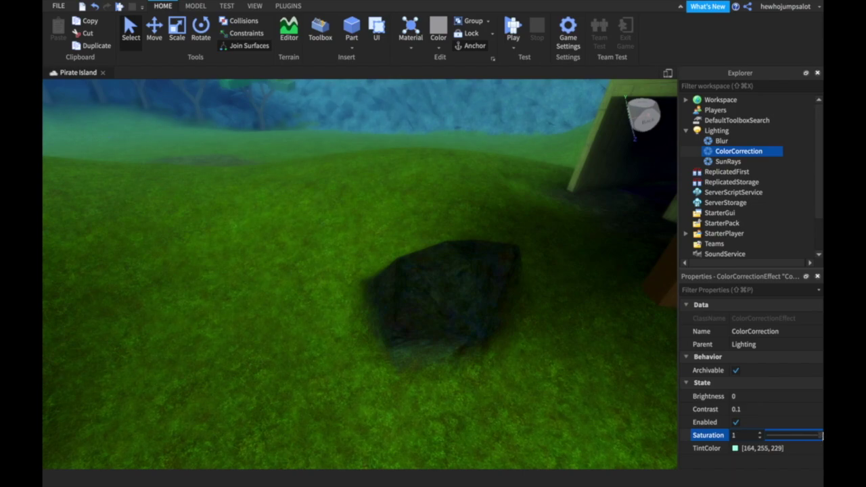
left_click(736, 422)
left_click(751, 407)
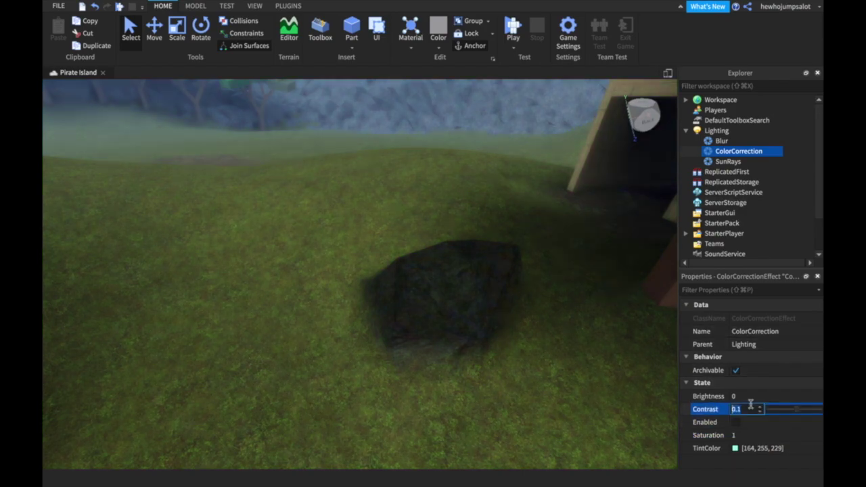
left_click(736, 422)
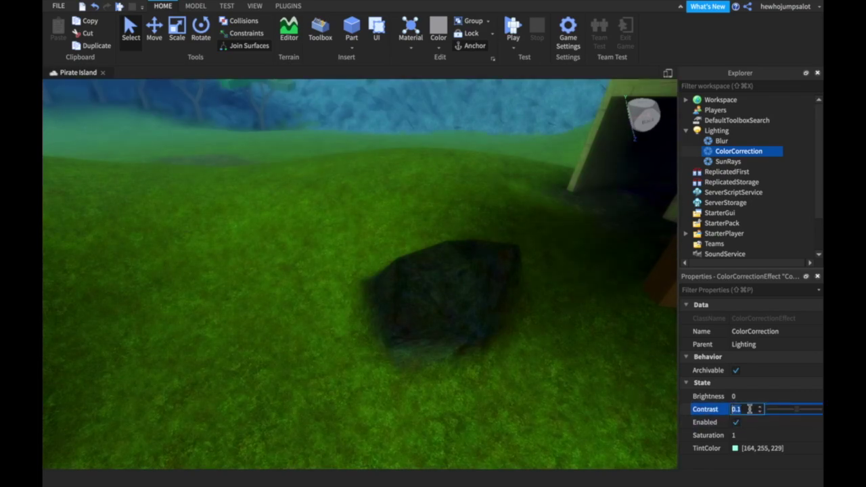
mouse_move(795, 414)
left_mouse_down()
mouse_move(785, 414)
mouse_move(800, 414)
left_mouse_up()
Inspect the stronger colour correction around the closed hut, its surrounding rocks and the smoking mountain.
left_click(577, 389)
key("s")
right_click_drag(577, 388, 564, 381)
key("s")
key("w")
key("w")
key("s")
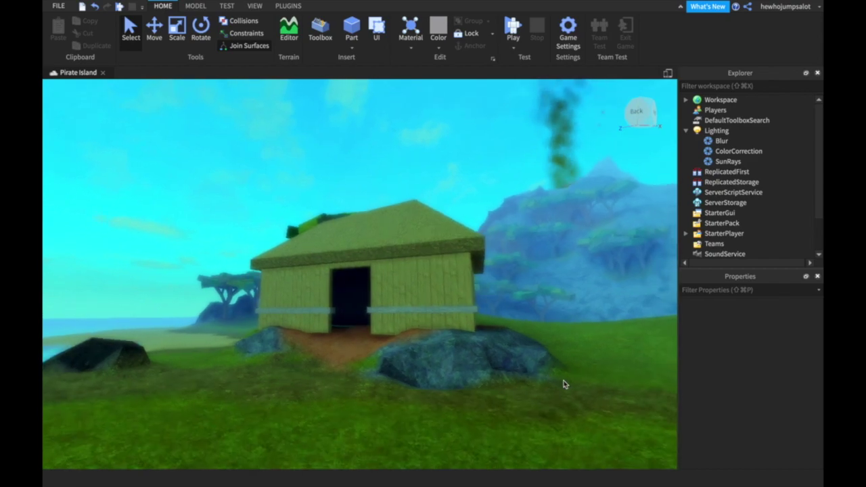
key("w")
key("s")
key("s")
key("w")
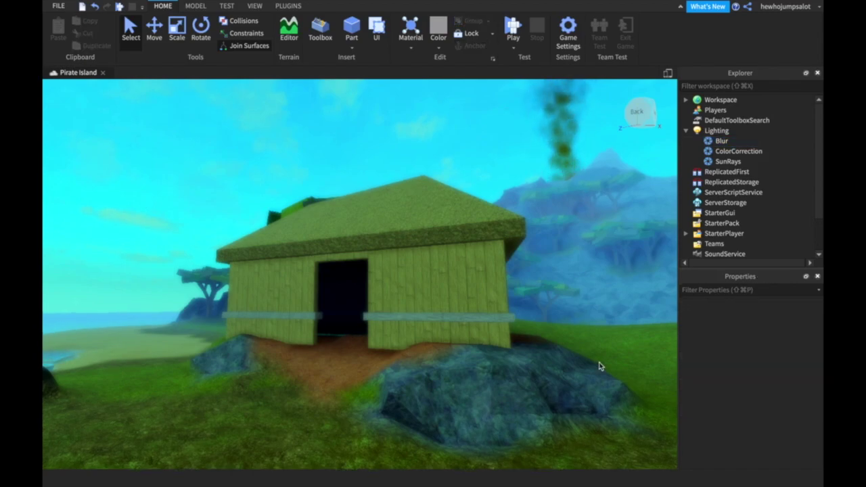
View the colour-corrected island from over the bay and move in towards the open hut and trees.
key("w")
mouse_move(600, 366)
right_mouse_down()
mouse_move(588, 356)
mouse_move(600, 364)
right_mouse_up()
key("a")
key("s")
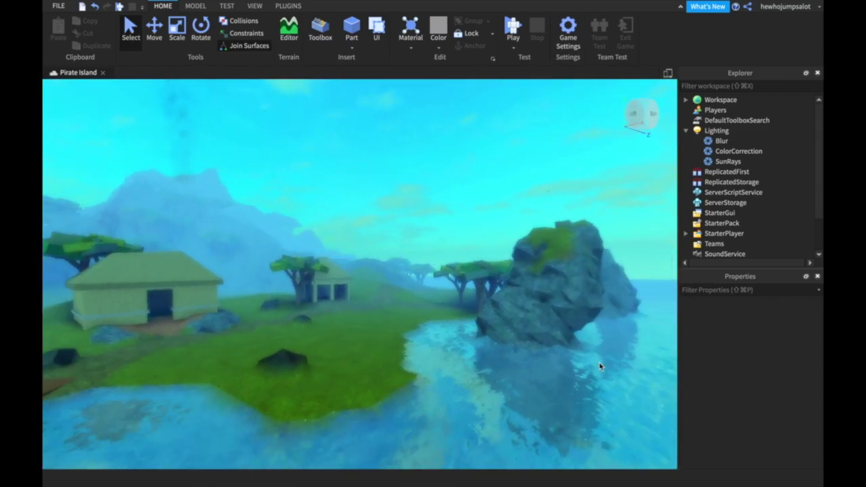
key("w")
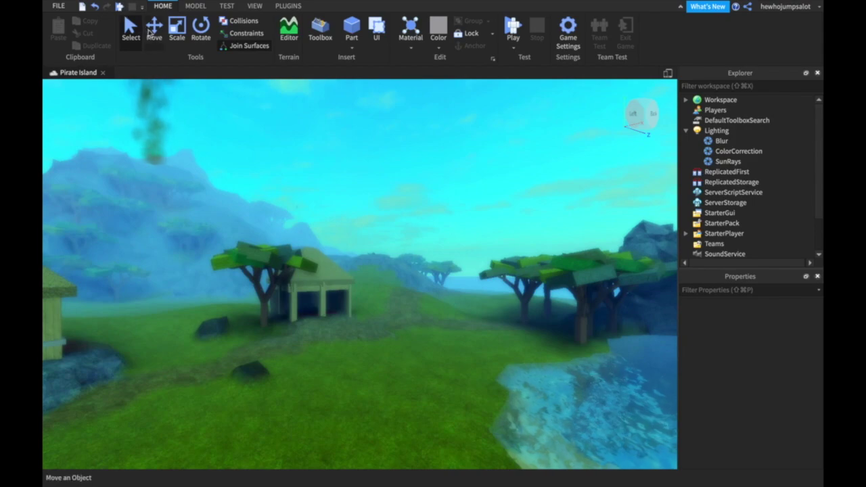
key("w")
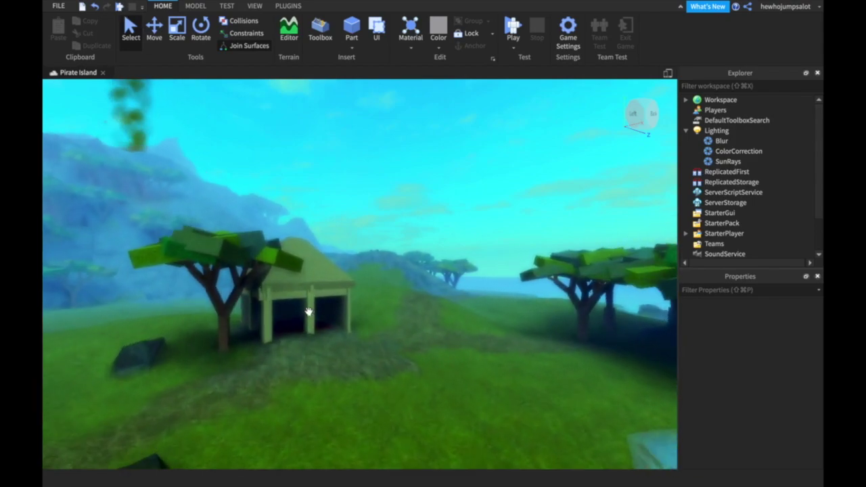
Survey the island's overall look, pulling out to view VolcanoIsland from a distance and flying back in among its grassy slopes.
left_click(308, 312)
key("a")
key("s")
scroll(744, 176, "up", 3)
mouse_move(461, 290)
right_mouse_down()
mouse_move(449, 290)
mouse_move(469, 289)
right_mouse_up()
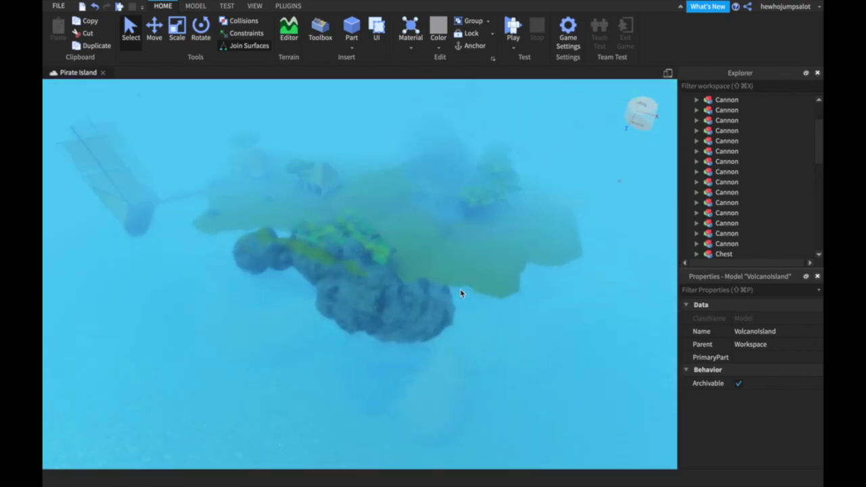
key("w")
right_click_drag(462, 294, 671, 202)
key("w")
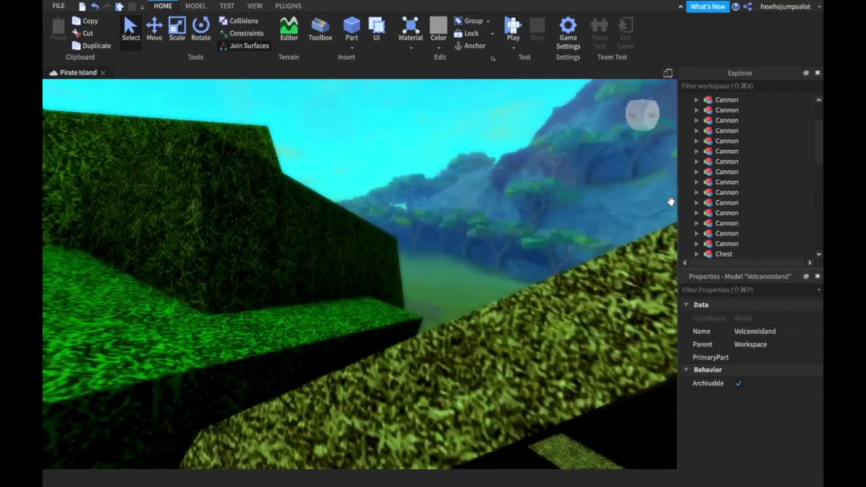
Select the OpenChest model, focus the view on it and inspect the treasure and surrounding cannon fort.
scroll(720, 194, "down", 5)
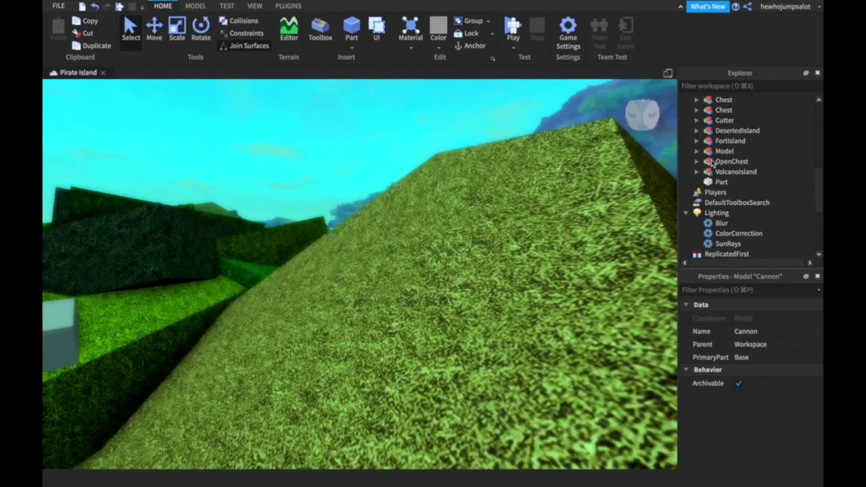
key("f")
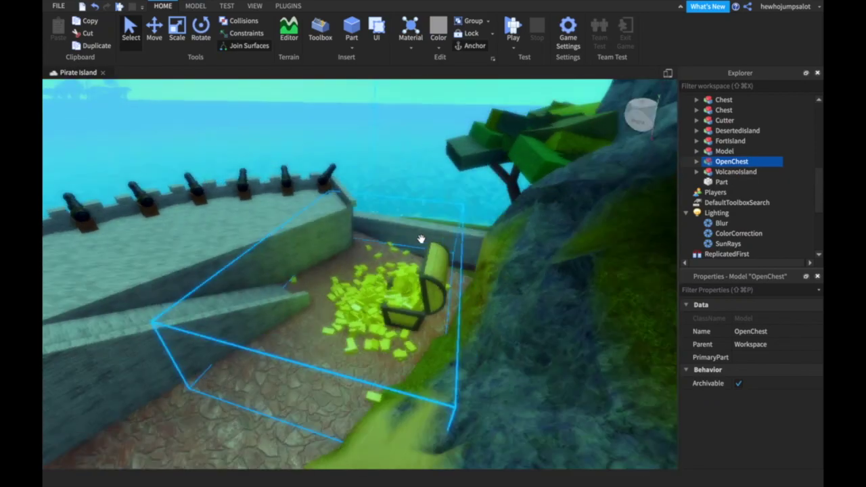
right_click_drag(421, 239, 421, 239)
key("s")
left_click(174, 337)
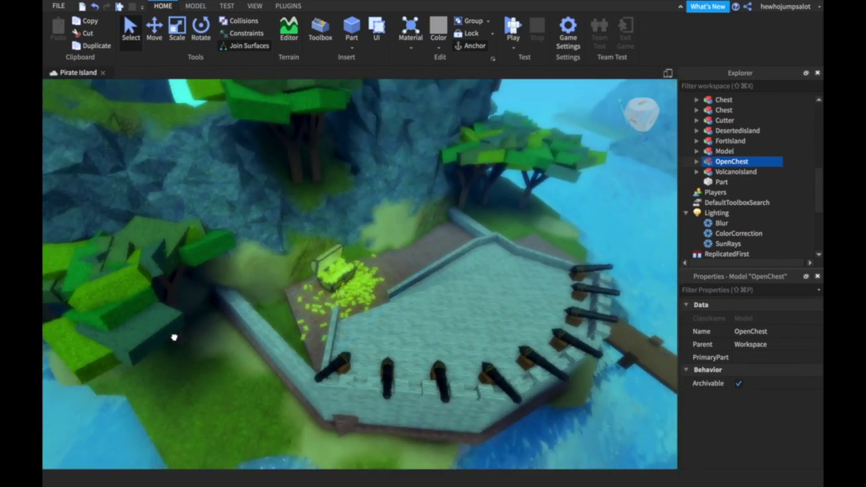
key("f")
mouse_move(173, 340)
right_mouse_down()
mouse_move(183, 337)
mouse_move(171, 341)
right_mouse_up()
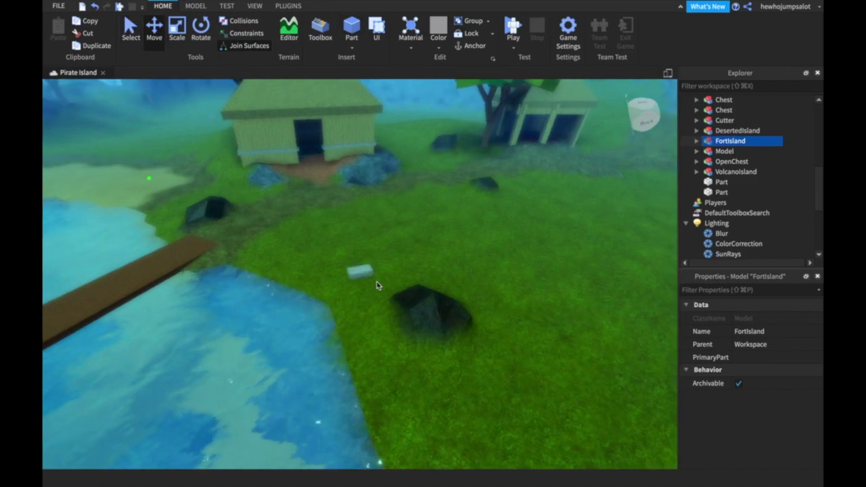
Move the small grey block on the grass near the boulder with the axis handles, and reposition it freely.
left_click(359, 272)
key("f")
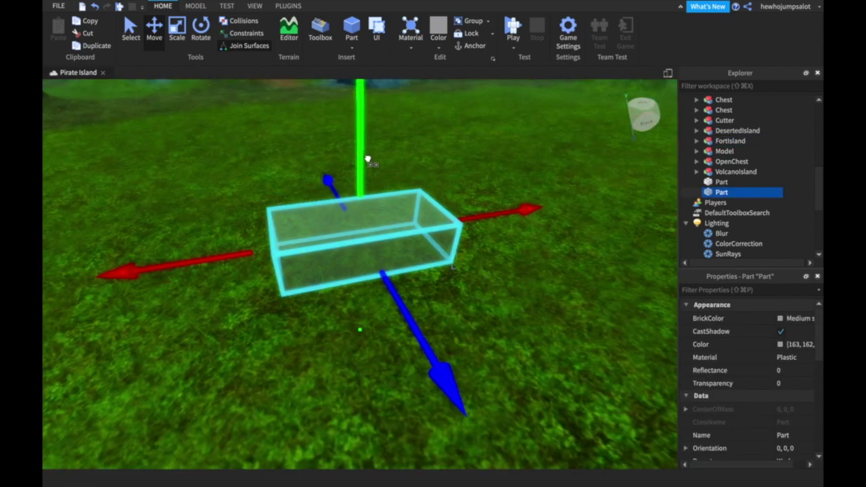
left_click_drag(479, 215, 536, 122)
scroll(481, 244, "down", 3)
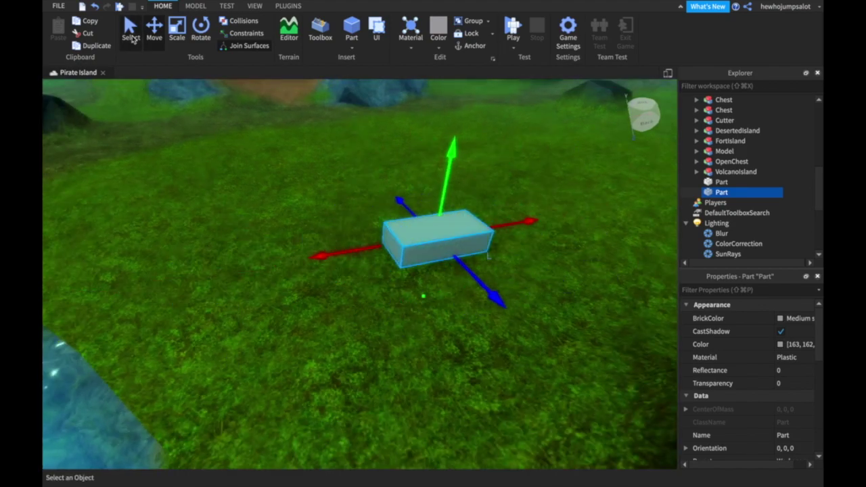
left_click_drag(440, 223, 404, 241)
Examine the shoreline and huts of VolcanoIsland and select the Cutter ship moored at the wooden pier.
scroll(439, 241, "down", 8)
scroll(350, 256, "down", 5)
scroll(393, 249, "up", 5)
left_click(313, 112)
scroll(313, 112, "down", 4)
mouse_move(313, 113)
right_mouse_down()
mouse_move(302, 114)
mouse_move(315, 116)
right_mouse_up()
scroll(248, 302, "down", 3)
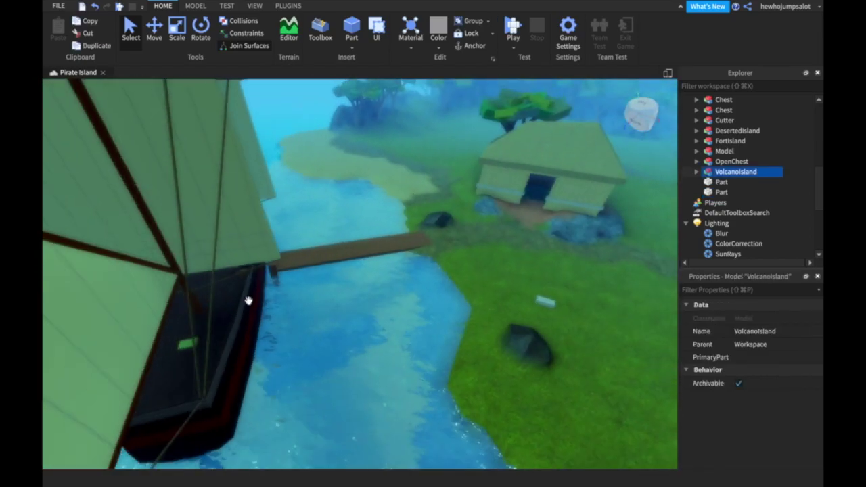
right_click_drag(248, 302, 248, 300)
left_click(252, 310)
scroll(256, 315, "down", 5)
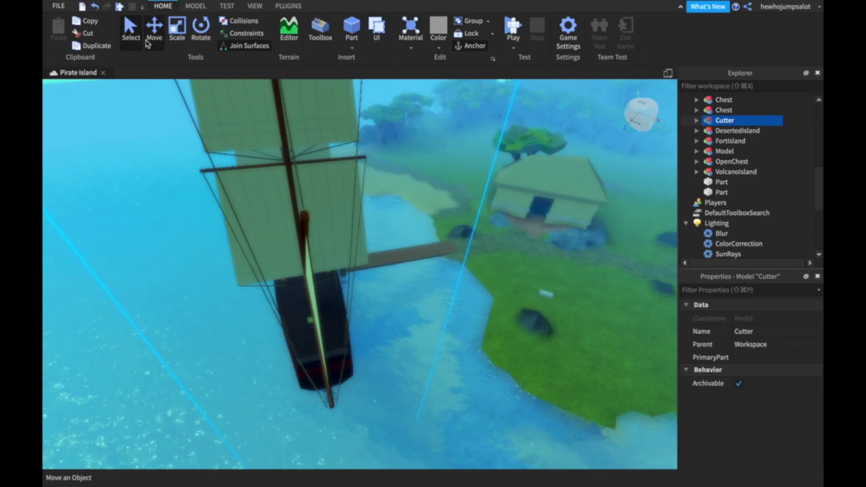
right_click_drag(333, 214, 333, 211)
scroll(332, 212, "up", 4)
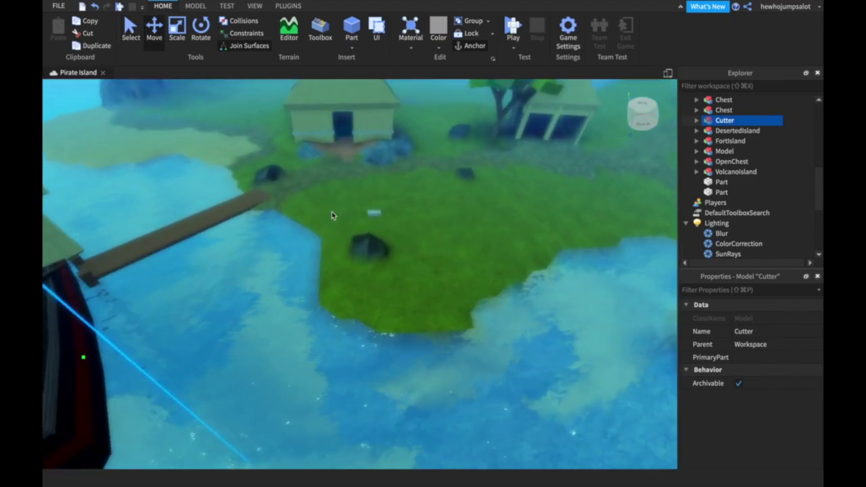
Scale the small grey block upward into a tall pillar and undo the scaling.
key("w")
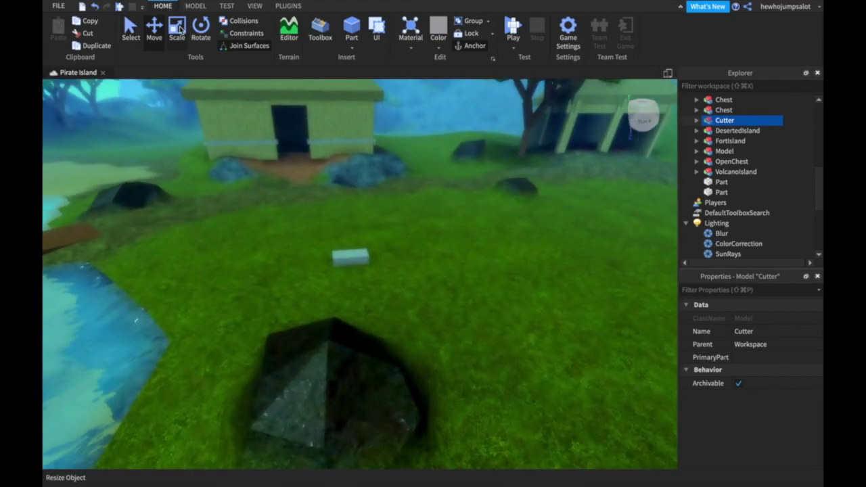
left_click(362, 255)
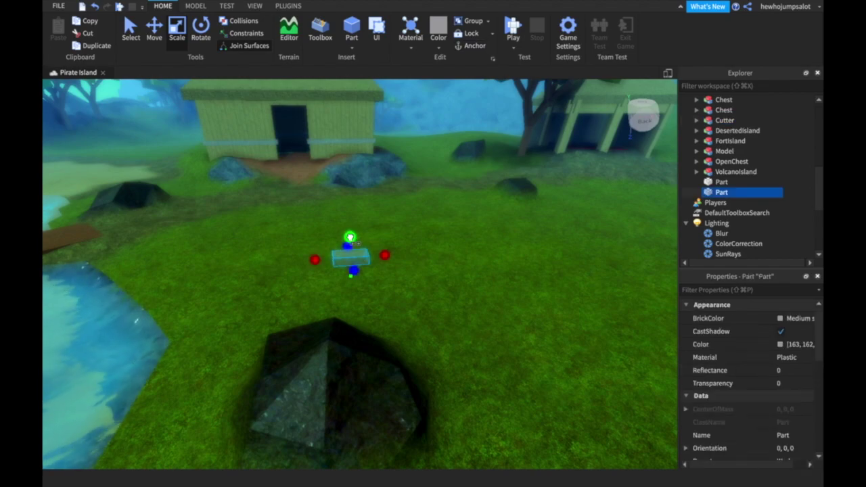
left_click_drag(351, 237, 352, 144)
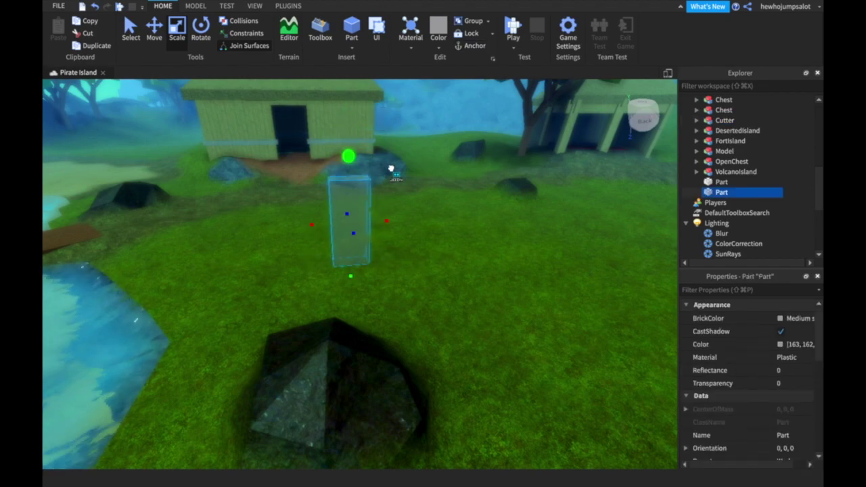
left_click(400, 217)
Rotate the small grey block about its vertical axis to a Y orientation of 83.88 degrees.
key("w")
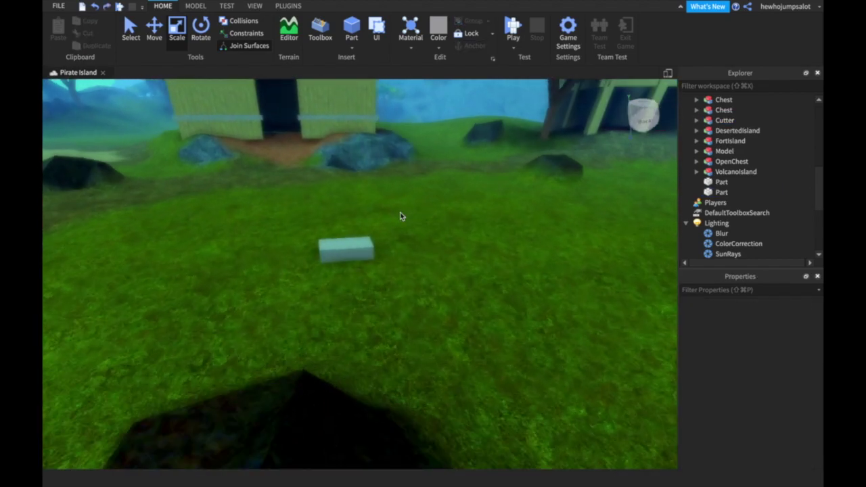
key("s")
key("s")
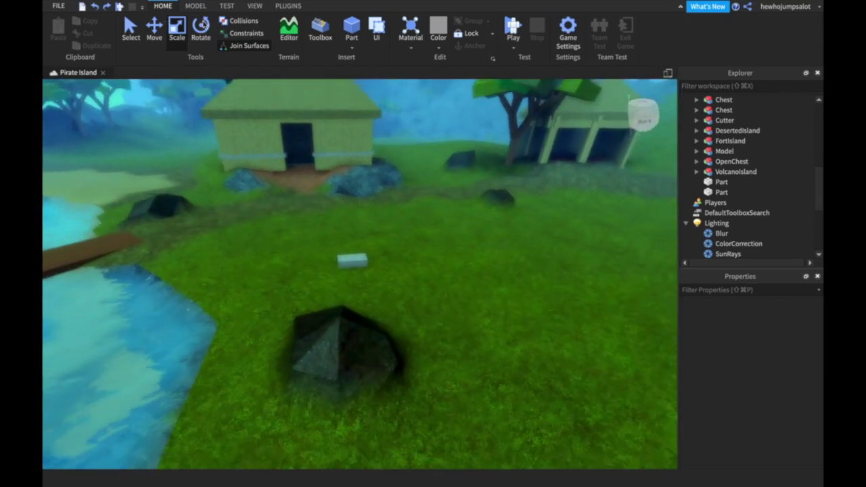
key("w")
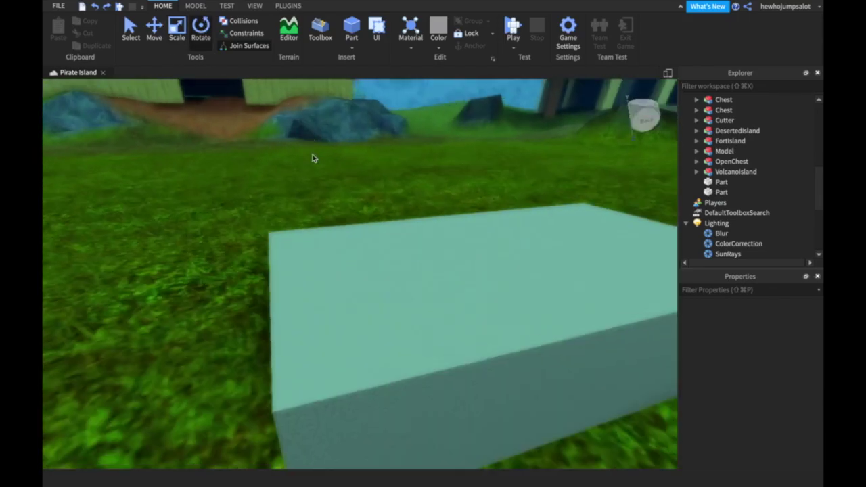
key("s")
right_click_drag(313, 154, 335, 179)
key("d")
left_click(302, 207)
right_click_drag(301, 208, 302, 208)
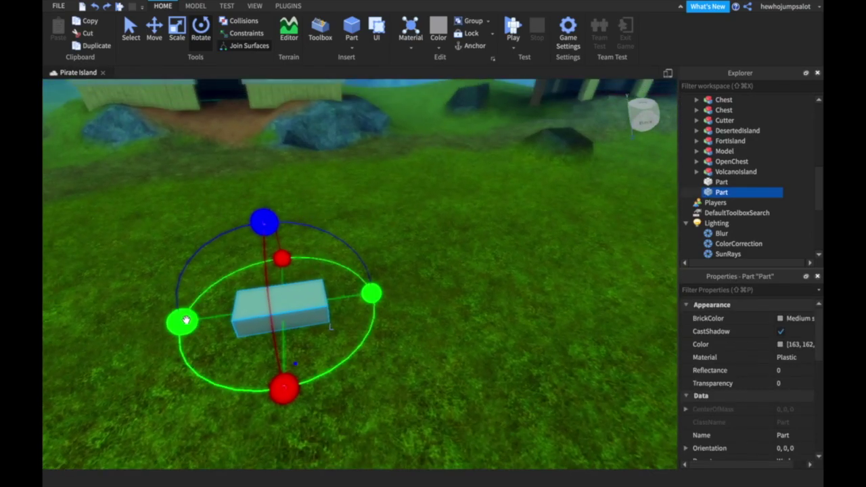
left_click_drag(188, 324, 338, 392)
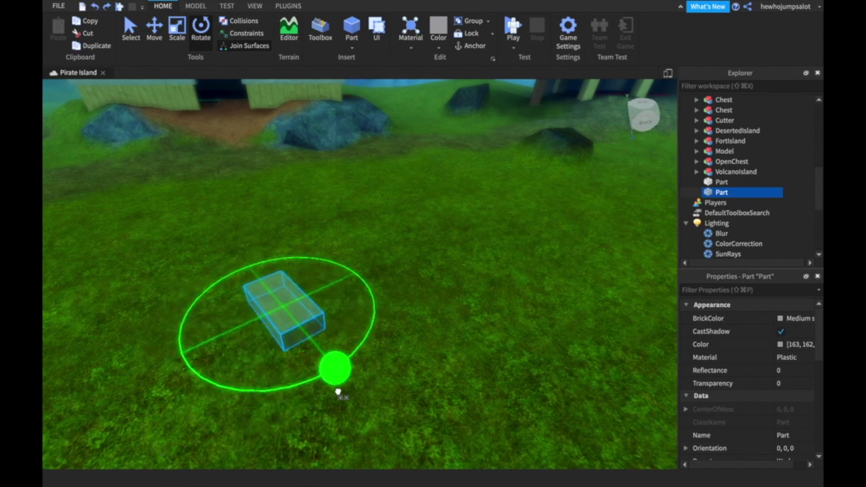
left_click(417, 341)
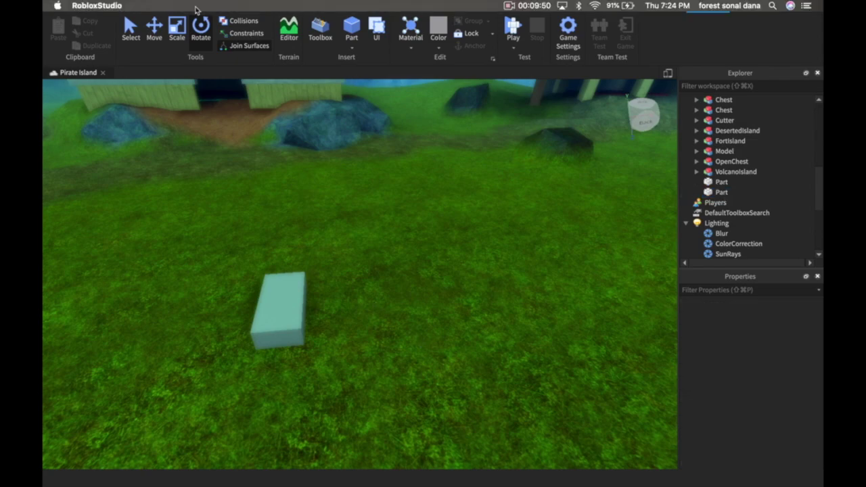
Change the rotation snap increment and test it by turning the block repeatedly about its vertical axis, ending at Y orientation 83.88.
mouse_move(202, 15)
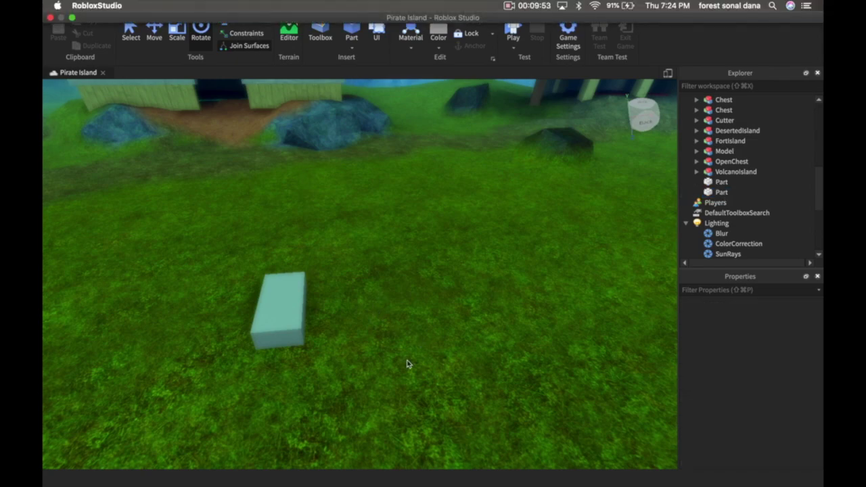
left_click(193, 6)
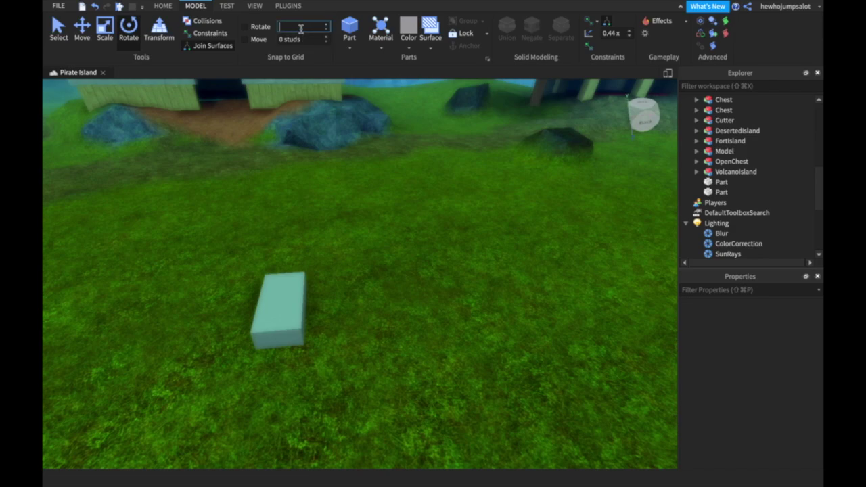
left_click(166, 7)
left_click(279, 340)
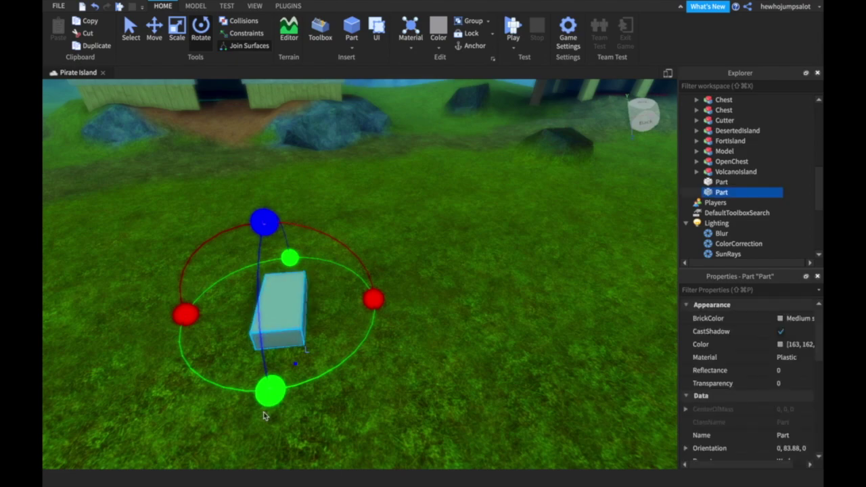
left_click_drag(342, 382, 365, 365)
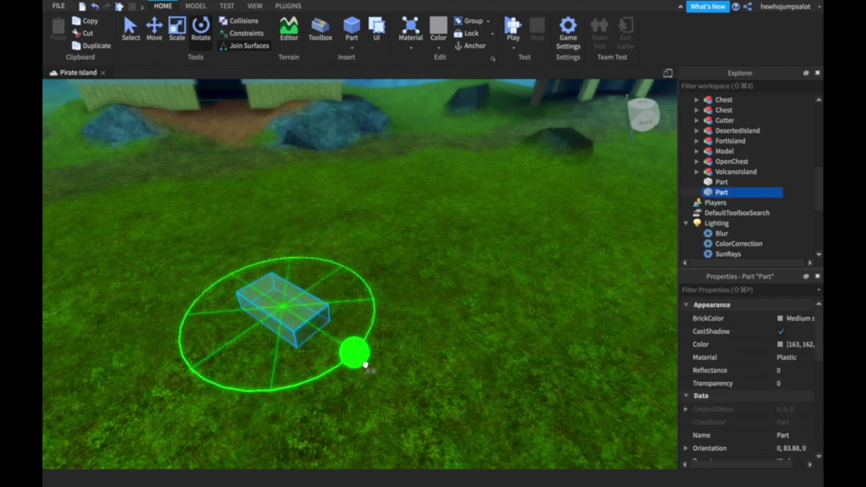
left_click_drag(382, 331, 336, 255)
scroll(281, 253, "up", 4)
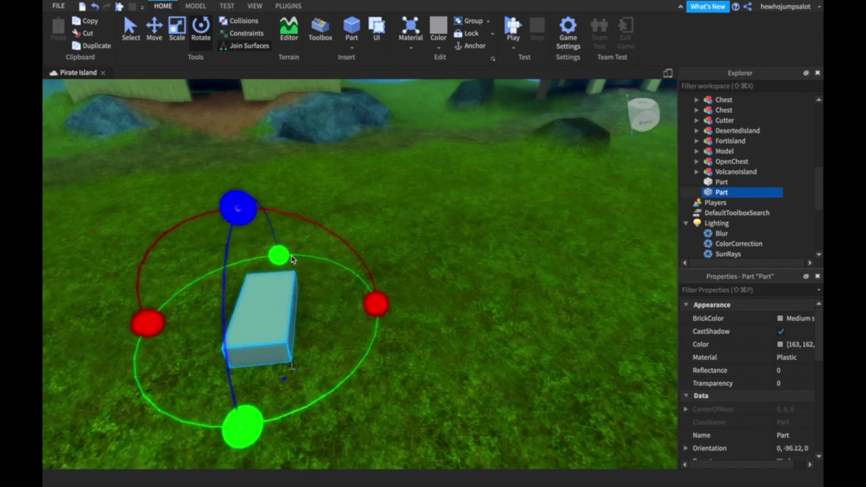
left_click_drag(336, 253, 322, 423)
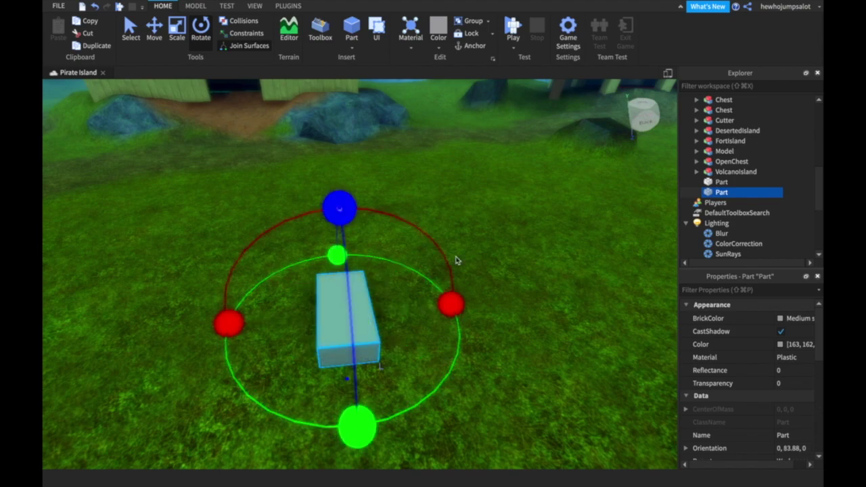
left_click_drag(357, 427, 399, 413)
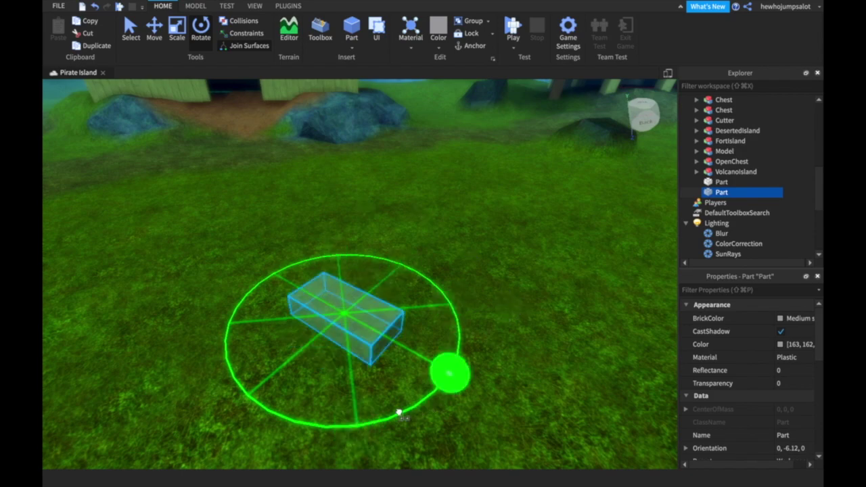
left_click_drag(342, 414, 357, 424)
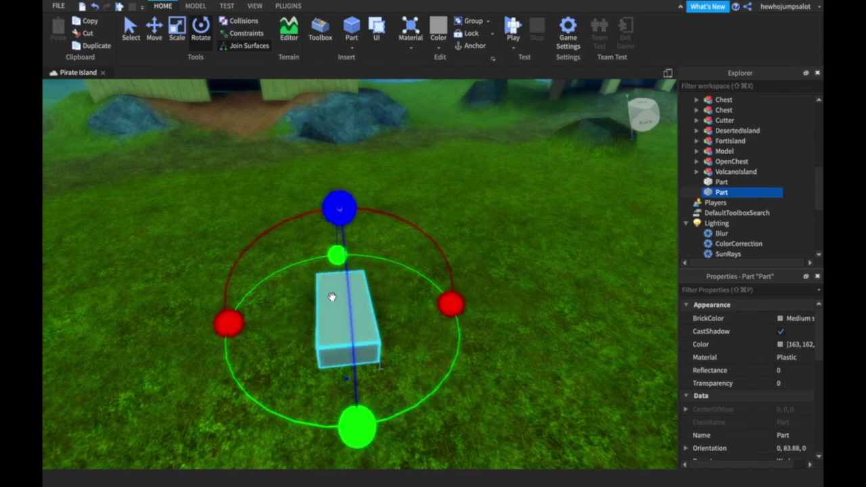
Set the rotation snap increment to 180 degrees and try turning the block about its vertical axis.
left_click(194, 6)
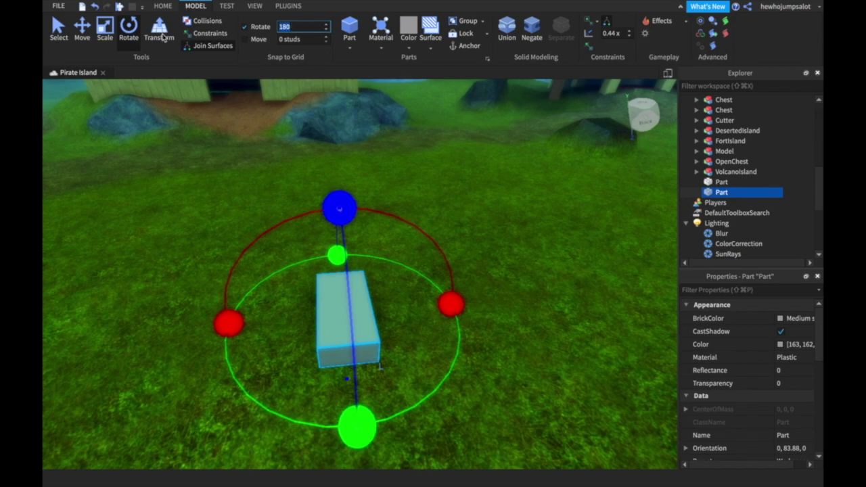
left_click(164, 6)
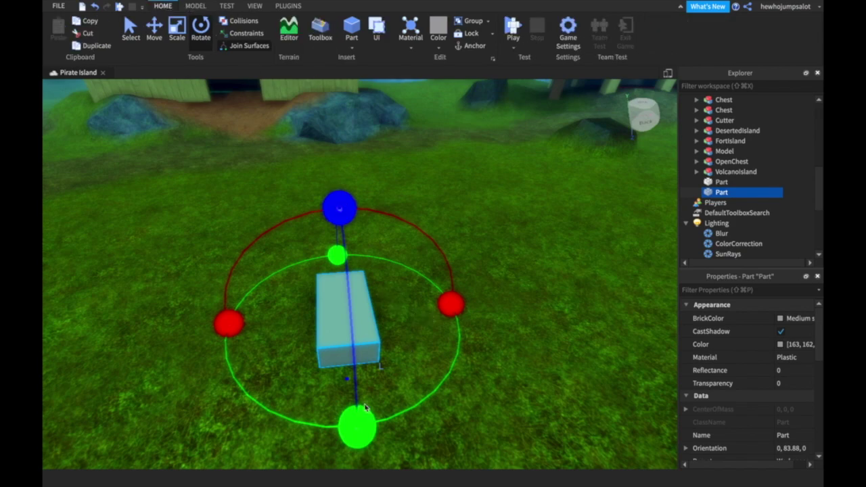
left_click_drag(365, 407, 308, 425)
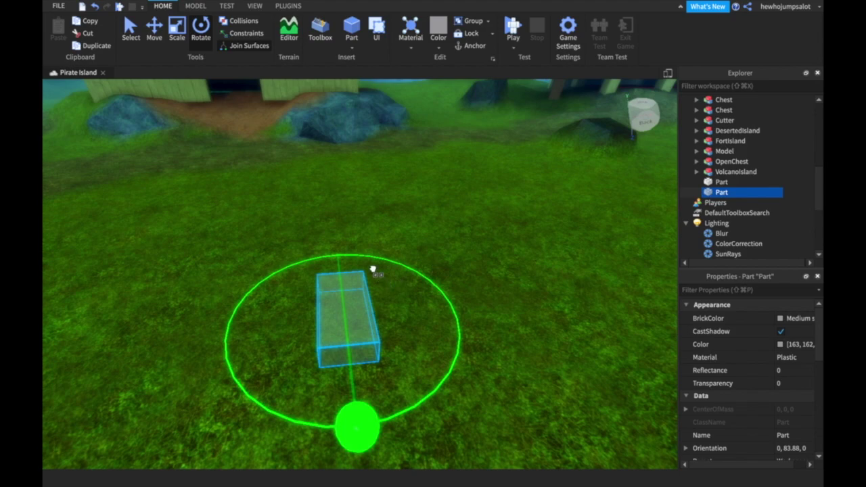
left_click_drag(342, 255, 339, 256)
left_click_drag(372, 411, 423, 396)
left_click_drag(310, 272, 312, 277)
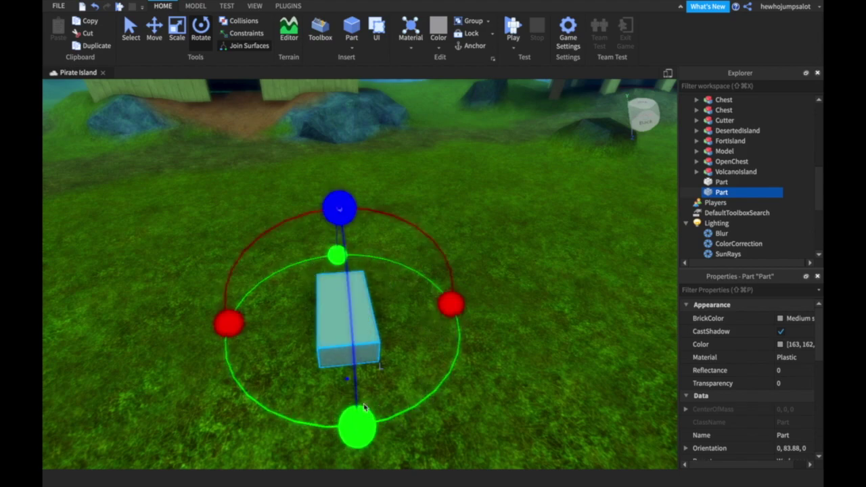
Try tilting the grey block about its red axis with 180-degree rotation snapping.
left_click(369, 400)
left_click(369, 335)
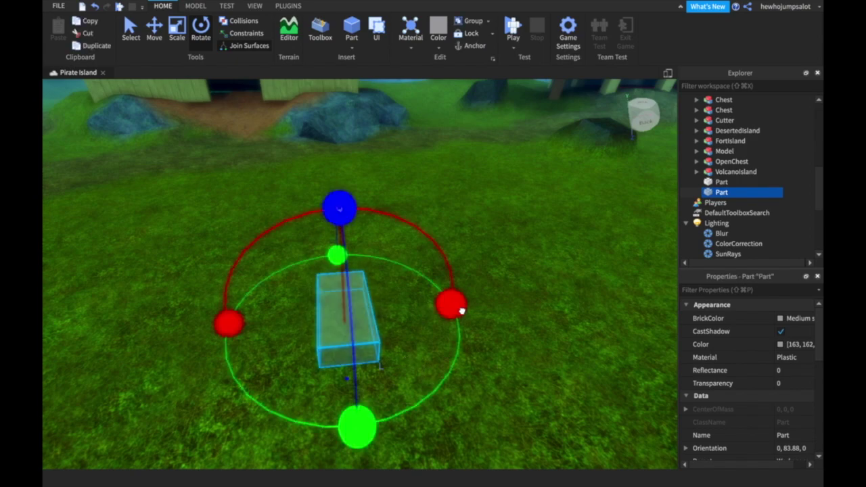
left_click_drag(463, 308, 423, 288)
left_click_drag(168, 296, 193, 294)
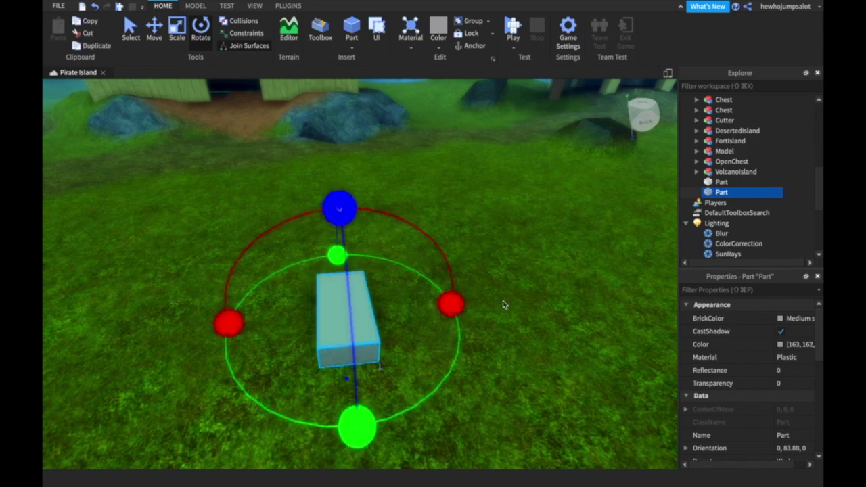
left_click_drag(426, 252, 292, 372)
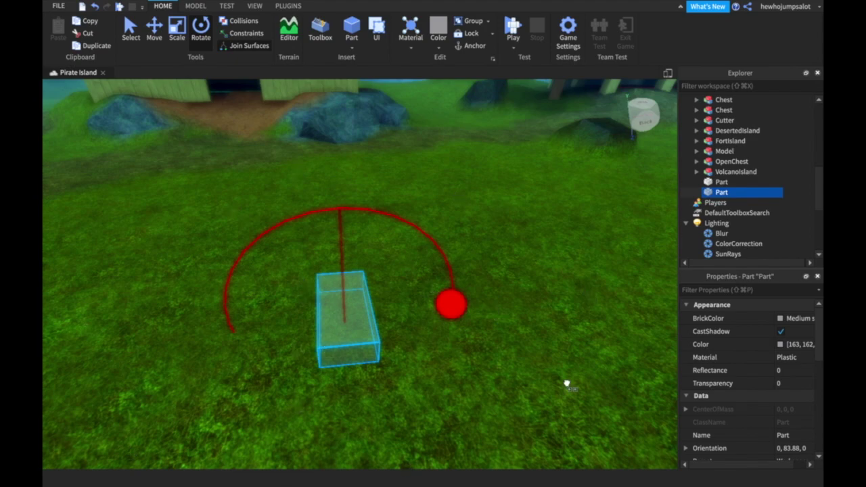
left_click_drag(428, 417, 430, 414)
Reselect the grey block and set the rotation snap increment to 90 degrees.
key("w")
left_click(450, 334)
key("a")
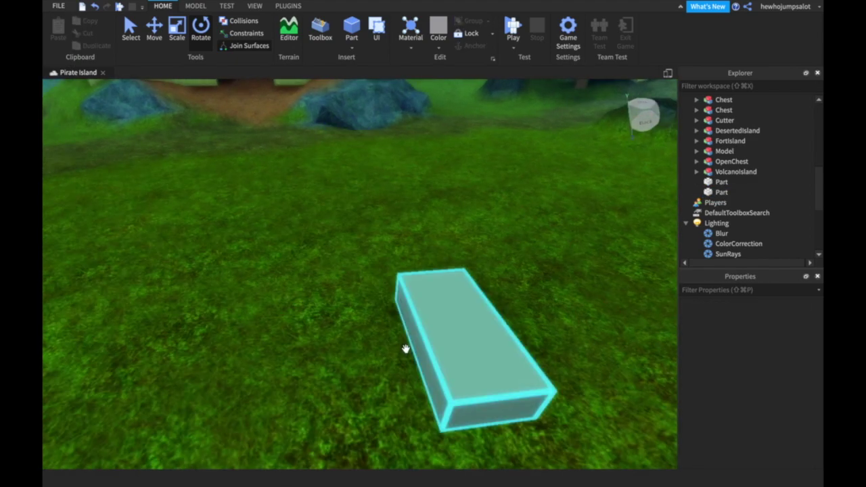
left_click(425, 352)
scroll(425, 352, "down", 2)
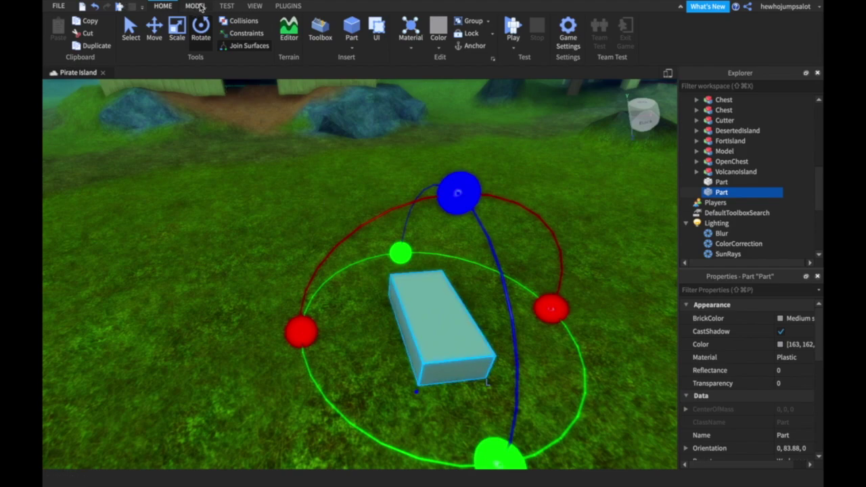
left_click(195, 6)
left_click(308, 27)
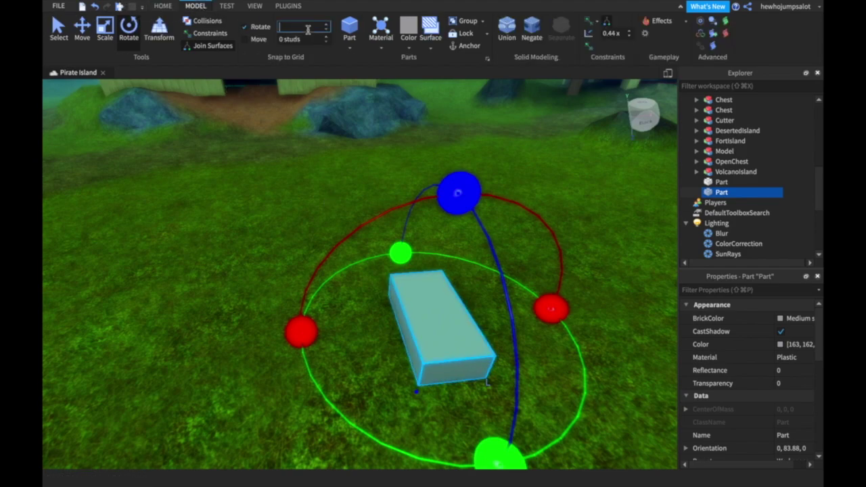
left_click(383, 182)
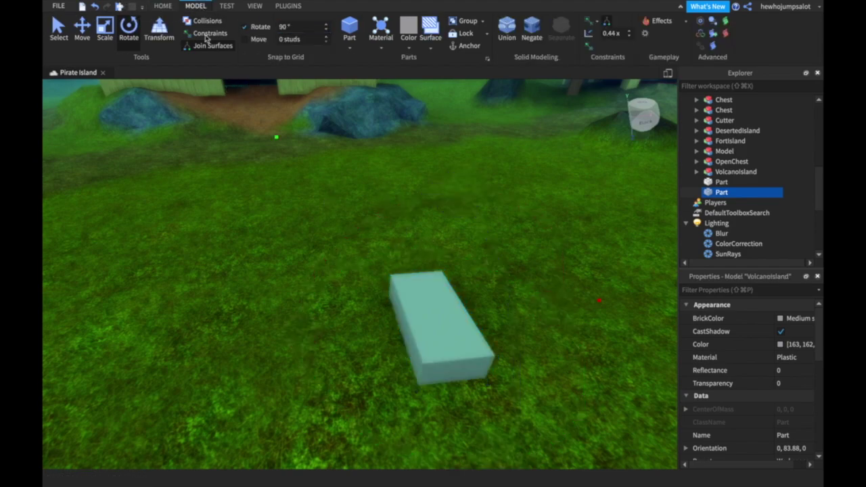
Try tilting the grey block about its blue axis with 90-degree rotation snapping.
left_click(163, 7)
left_click(424, 306)
scroll(424, 306, "down", 2)
left_click_drag(405, 236, 398, 191)
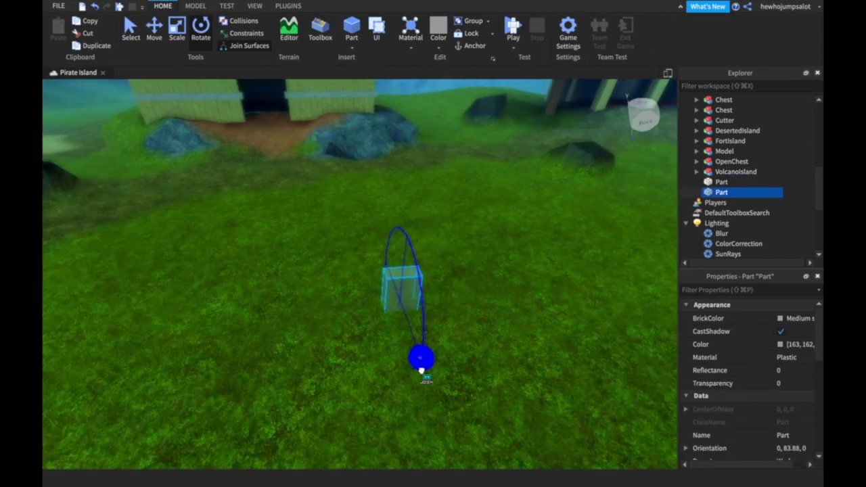
right_click_drag(398, 190, 399, 194)
scroll(397, 191, "down", 2)
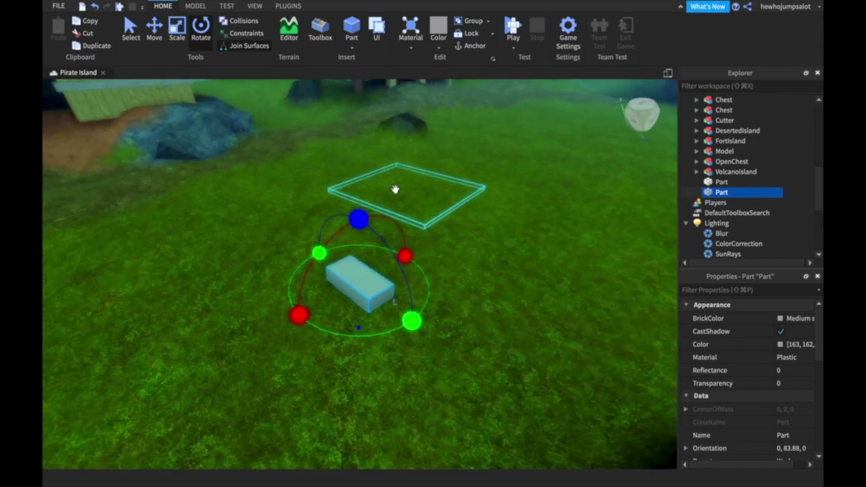
scroll(368, 170, "up", 3)
Set the rotation snap increment to 9 degrees and try tilting the block about its blue axis.
left_click(195, 6)
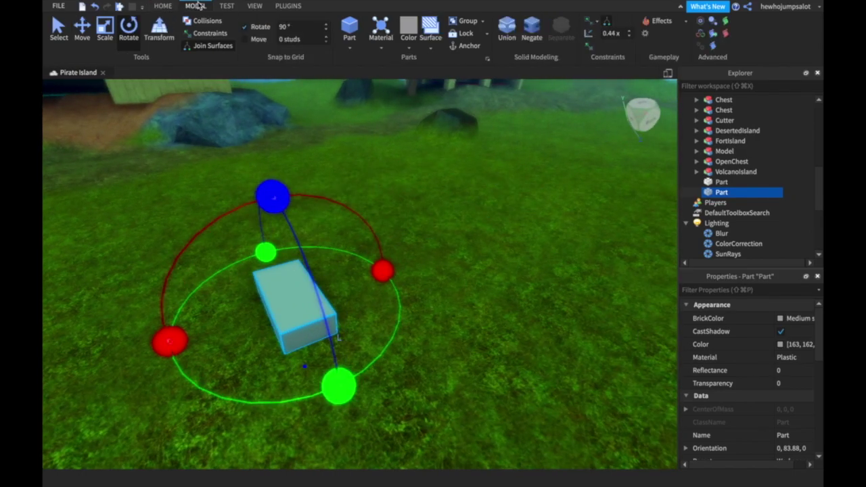
left_click(298, 28)
type("9")
left_click(162, 6)
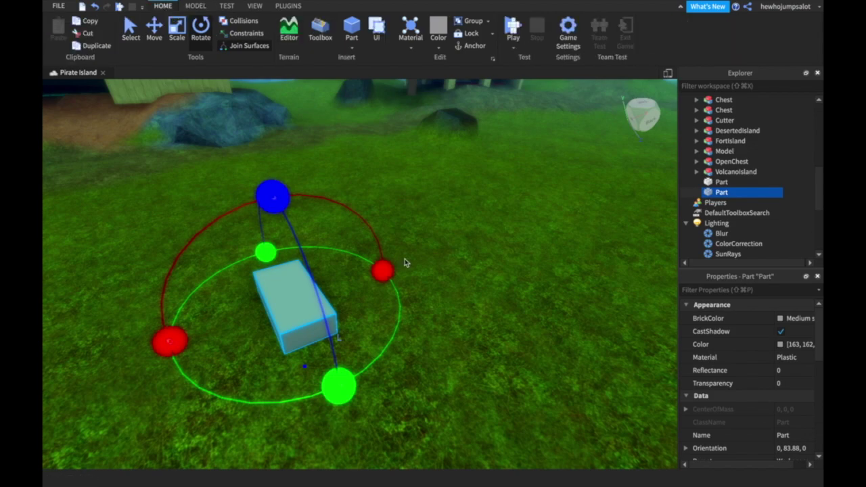
left_click_drag(278, 201, 262, 153)
Move the grey block across the grass to a spot nearer the hut, giving it a Y orientation of 90 degrees.
left_click_drag(318, 274, 387, 206)
right_click_drag(386, 205, 377, 227)
scroll(387, 205, "up", 5)
scroll(387, 205, "down", 3)
scroll(366, 233, "down", 5)
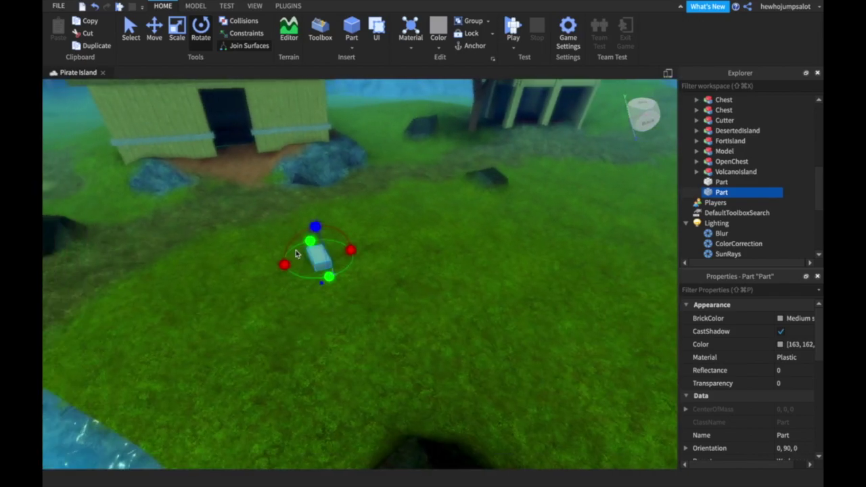
Turn on collisions and place the grey block against the hut's front wall beside the doorway.
left_click(251, 22)
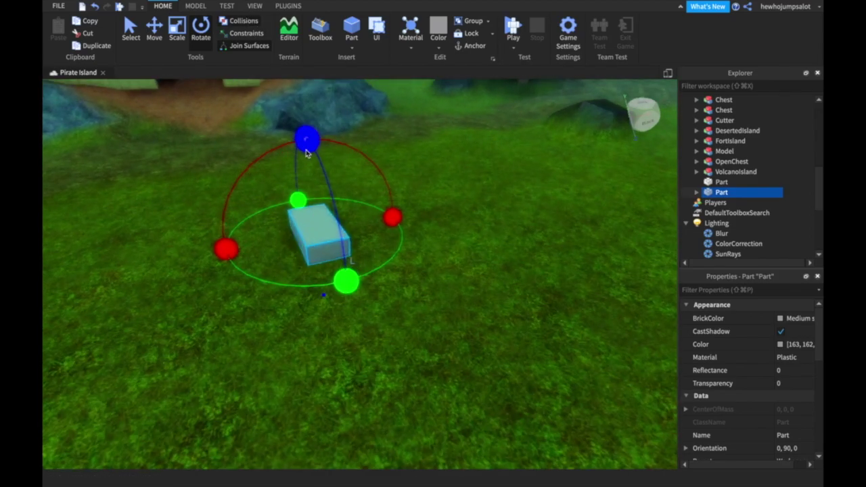
left_click_drag(308, 137, 325, 144)
left_click_drag(319, 218, 273, 138)
scroll(420, 261, "down", 8)
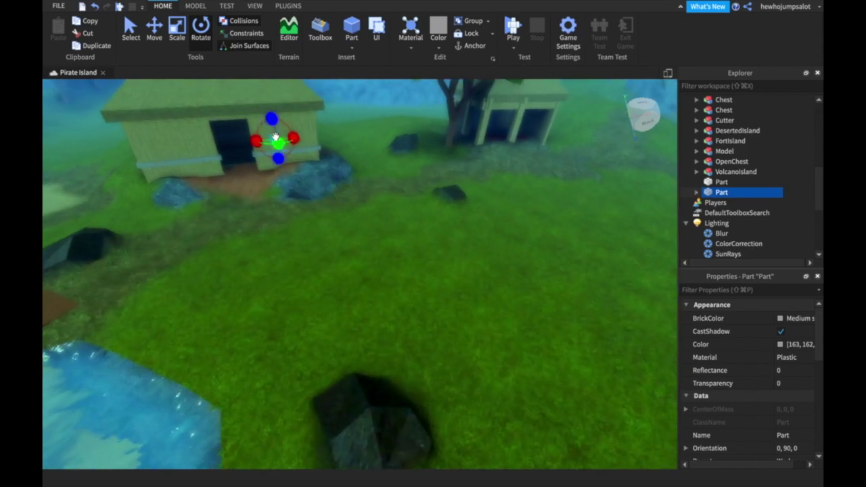
key("w")
key("a")
mouse_move(273, 137)
right_mouse_down()
mouse_move(282, 138)
mouse_move(268, 144)
right_mouse_up()
Use the Move tool to slide the block along the hut wall into the doorway and back out.
left_click(154, 29)
key("super+z")
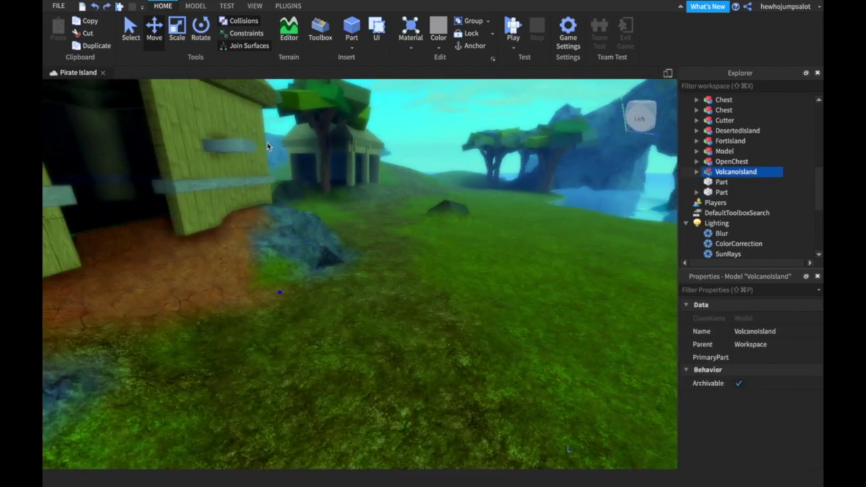
left_click(246, 145)
left_click_drag(274, 145, 142, 225)
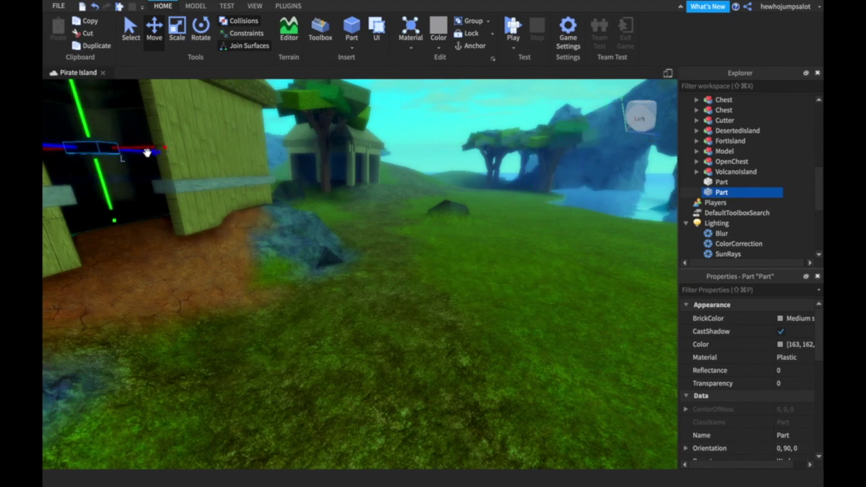
left_click_drag(142, 147, 820, 260)
left_click_drag(743, 254, 546, 232)
left_click_drag(458, 143, 189, 187)
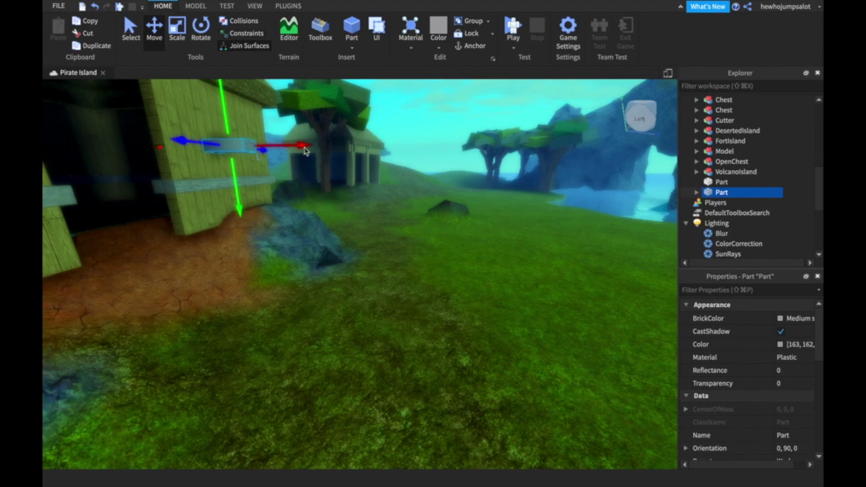
Slide the block away from the hut along its red axis, toggle collisions, and undo the last moves.
left_click_drag(257, 145, 647, 141)
left_click(234, 19)
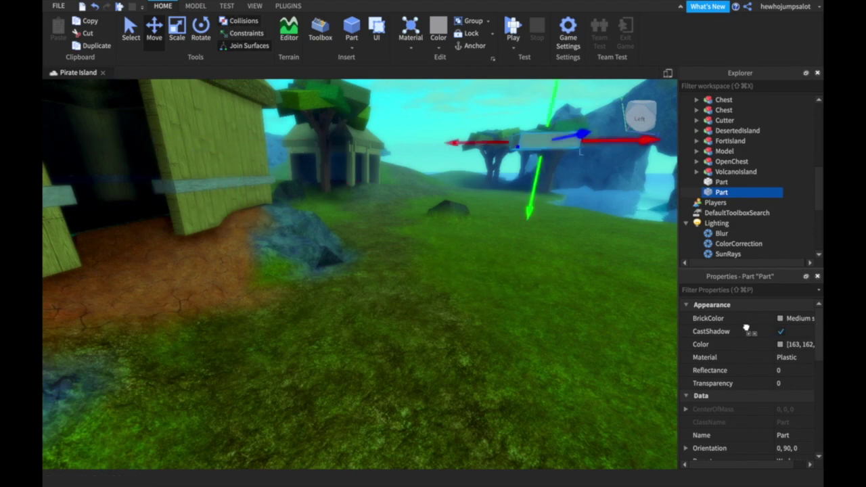
key("super+z")
key("super+z")
key("super+z")
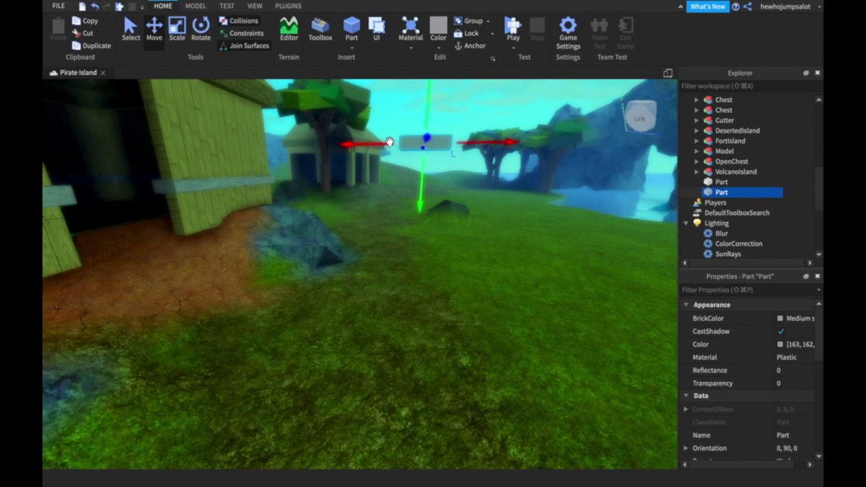
Position the grey block just above the blue rock in front of the hut.
left_click_drag(390, 142, 386, 141)
left_click(464, 149)
left_click(412, 145)
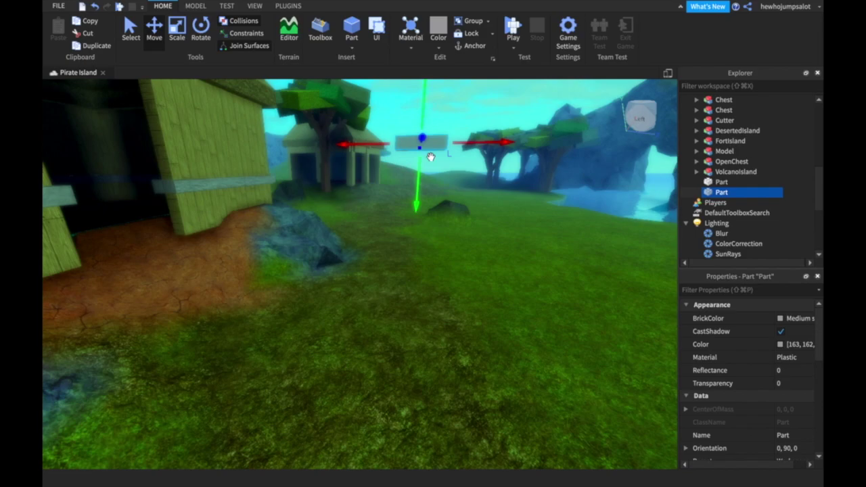
mouse_move(422, 138)
right_mouse_down()
mouse_move(419, 147)
mouse_move(423, 142)
right_mouse_up()
key("w")
key("s")
left_click_drag(445, 235, 462, 269)
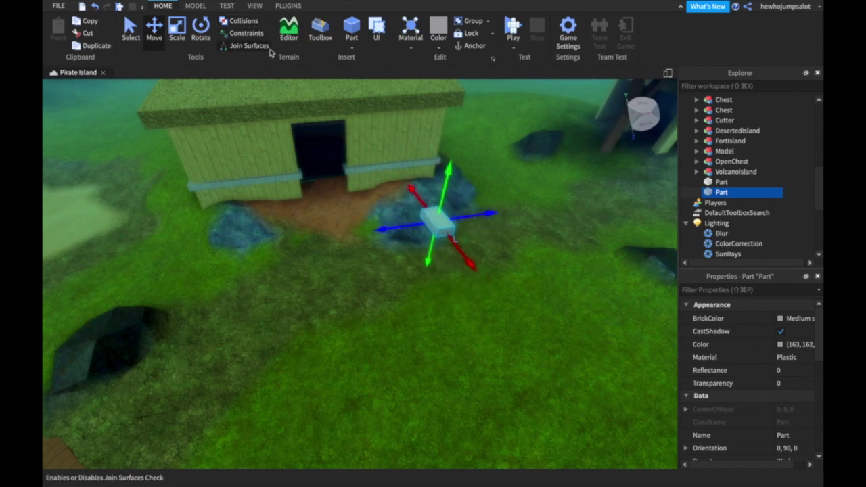
left_click_drag(428, 210, 407, 157)
Toggle collisions and test sliding the block into the hut's front wall and back out over the blue rock.
left_click(252, 24)
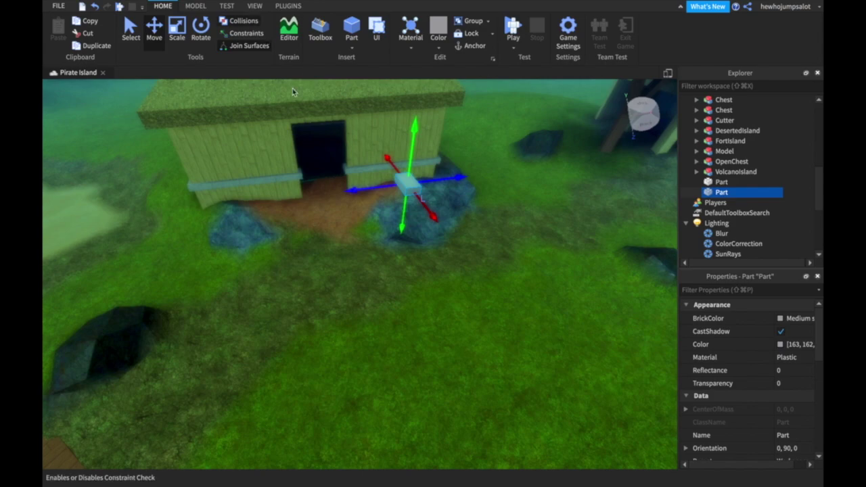
key("w")
right_click_drag(306, 117, 305, 119)
key("s")
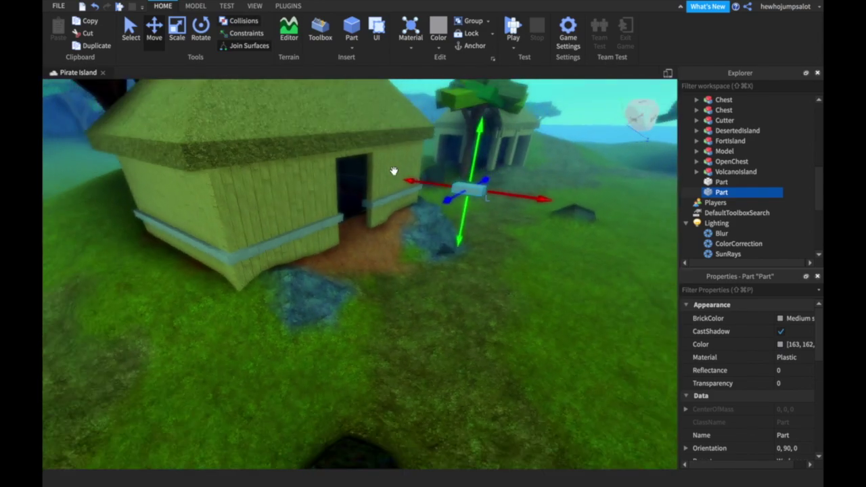
left_click_drag(432, 182, 352, 168)
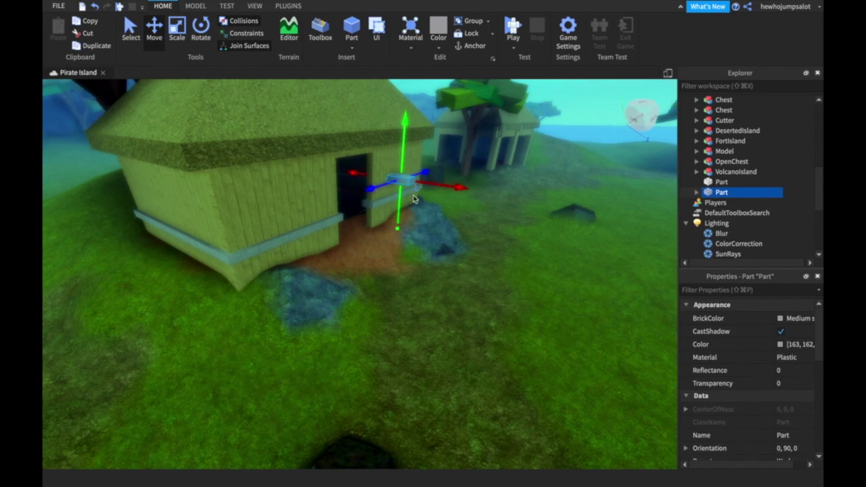
left_click_drag(398, 178, 505, 223)
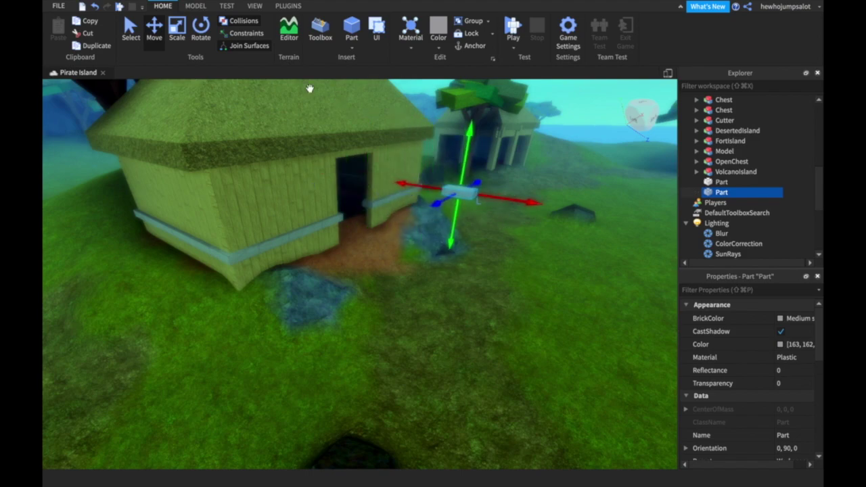
Open the terrain editor to view its creation tools and close it again.
left_click(287, 28)
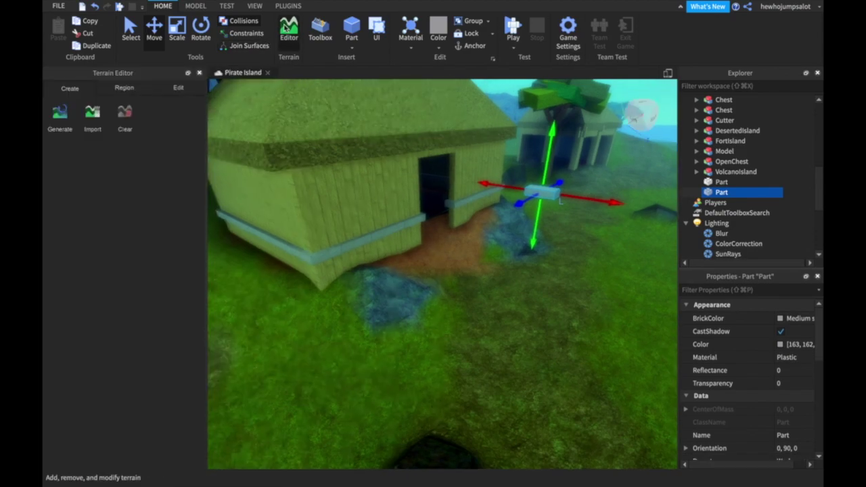
left_click(200, 73)
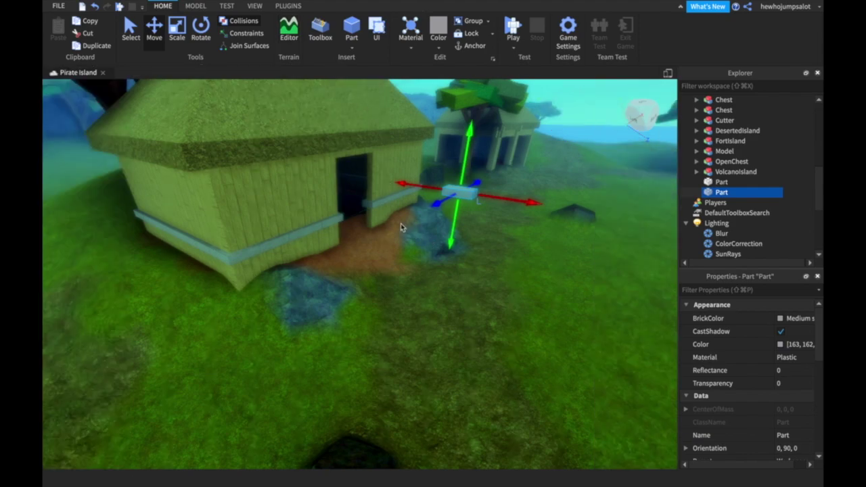
right_click_drag(401, 228, 402, 226)
right_click_drag(418, 270, 418, 271)
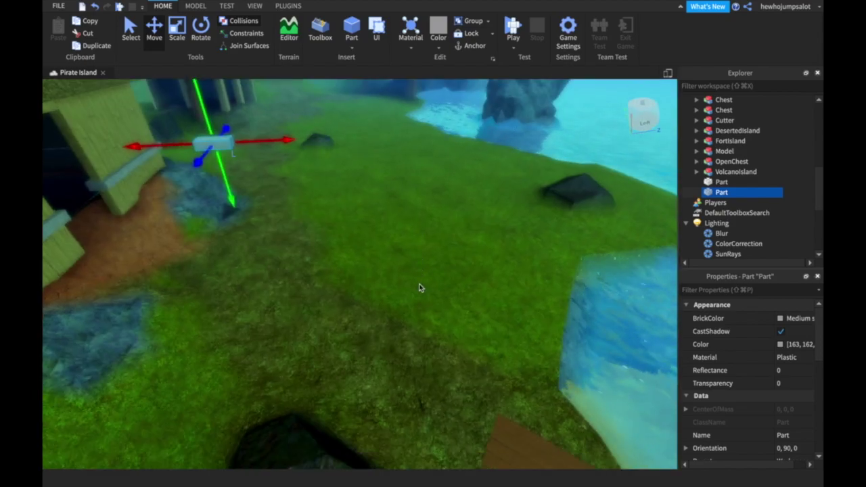
left_click(420, 288)
key("w")
scroll(366, 287, "up", 3)
scroll(373, 292, "down", 3)
scroll(377, 287, "down", 8)
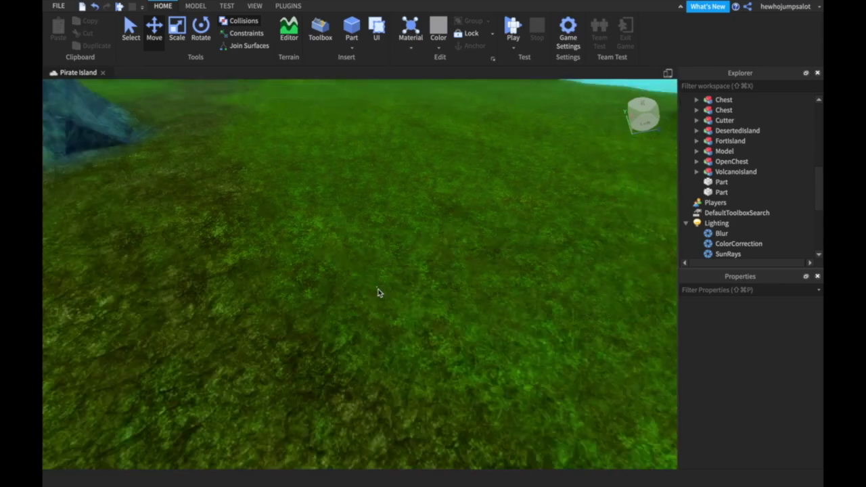
left_click_drag(377, 286, 444, 318)
scroll(242, 153, "up", 2)
scroll(233, 151, "up", 1)
right_click_drag(221, 144, 221, 146)
key("w")
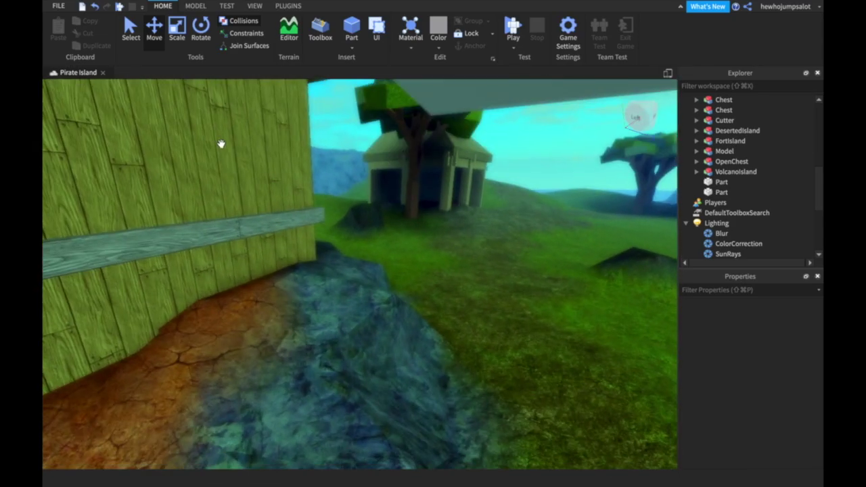
key("s")
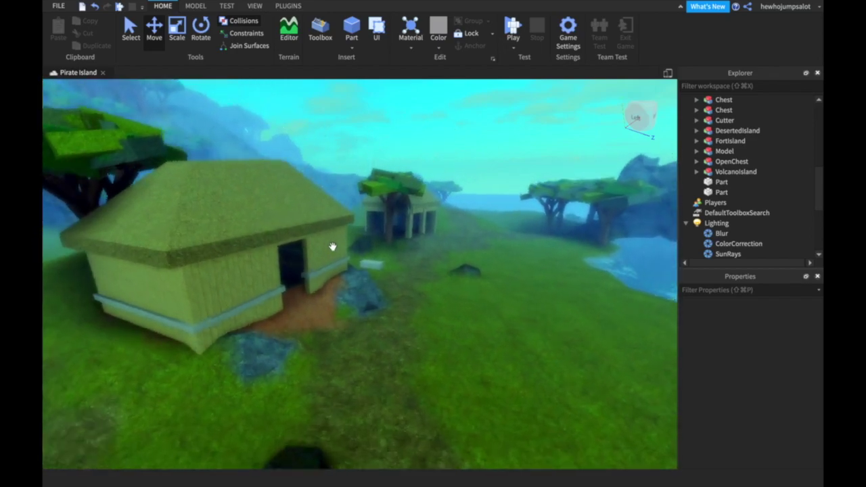
key("w")
right_click_drag(344, 245, 303, 103)
Insert the Observation Tower model from the toolbox onto the grass near the hut and delete it.
left_click(321, 30)
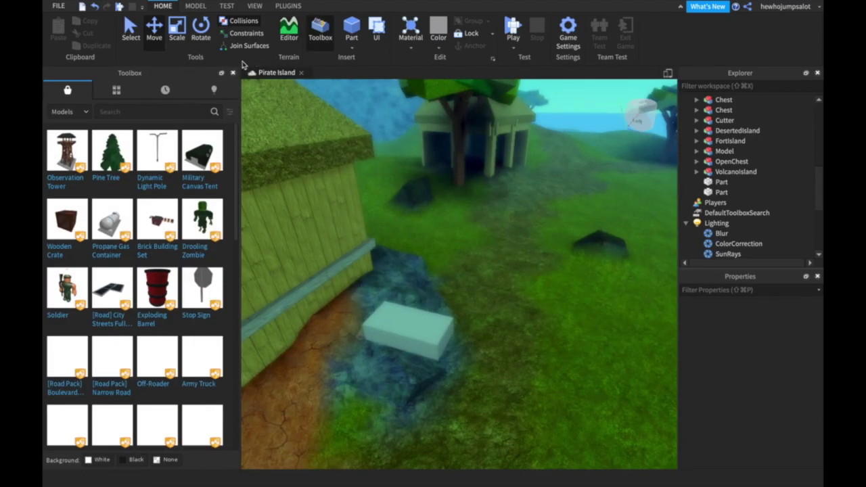
left_click_drag(67, 155, 565, 253)
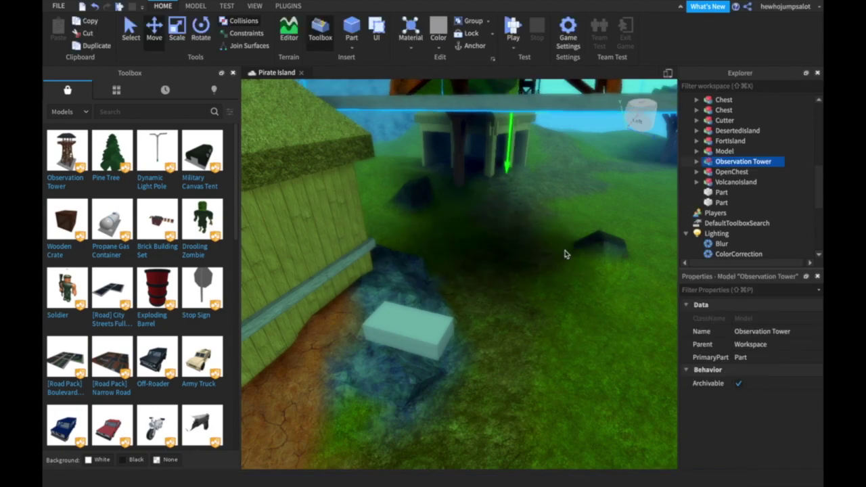
right_click_drag(565, 252, 565, 251)
scroll(565, 252, "down", 4)
scroll(566, 252, "down", 5)
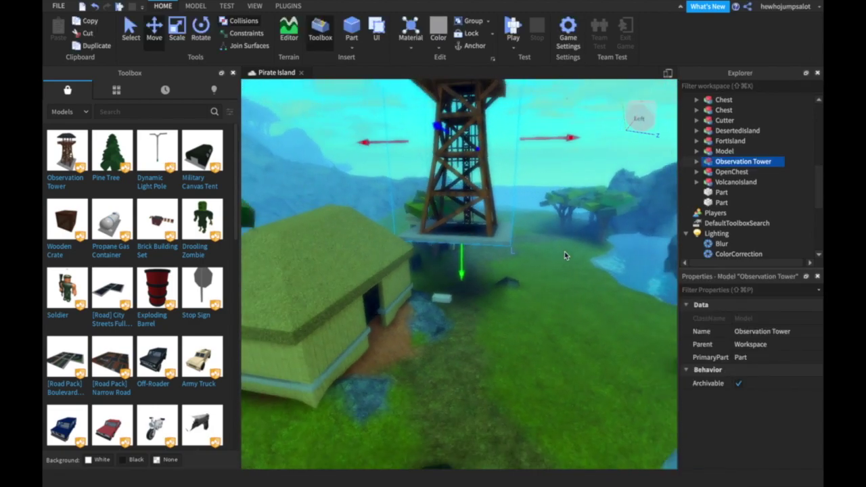
key("Delete")
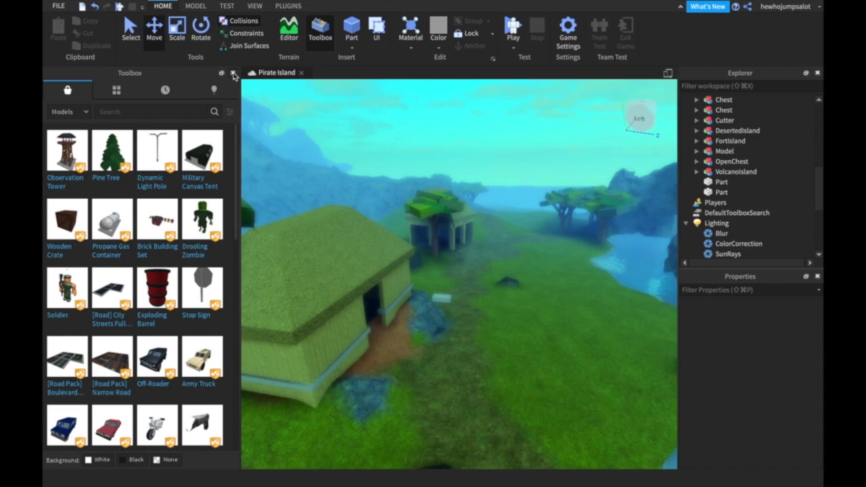
Close the toolbox, look over the available part shapes, and add a ScreenGui and delete it again.
left_click(233, 73)
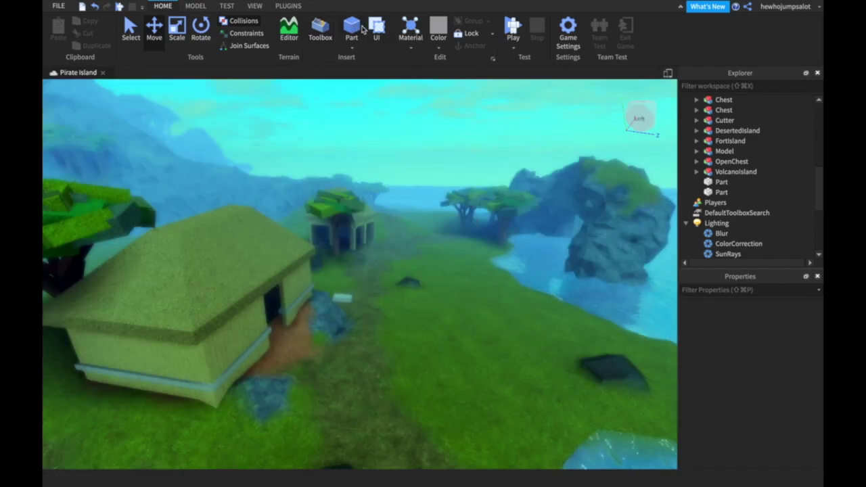
left_click(356, 47)
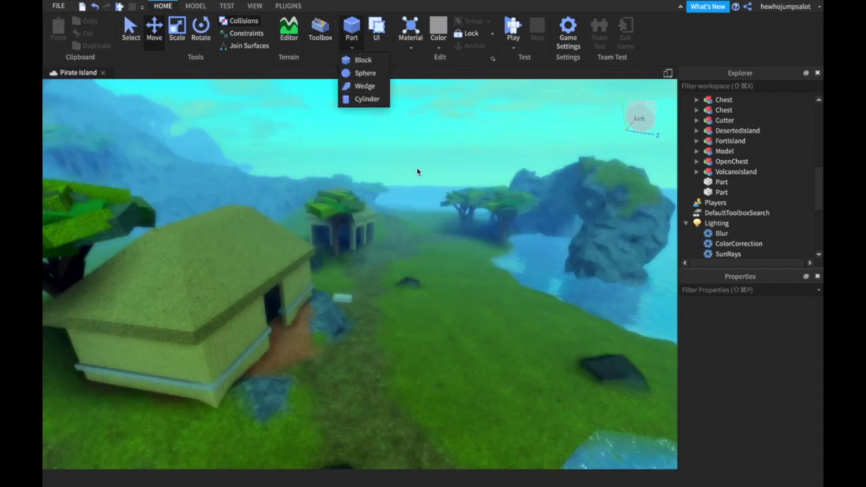
left_click(379, 28)
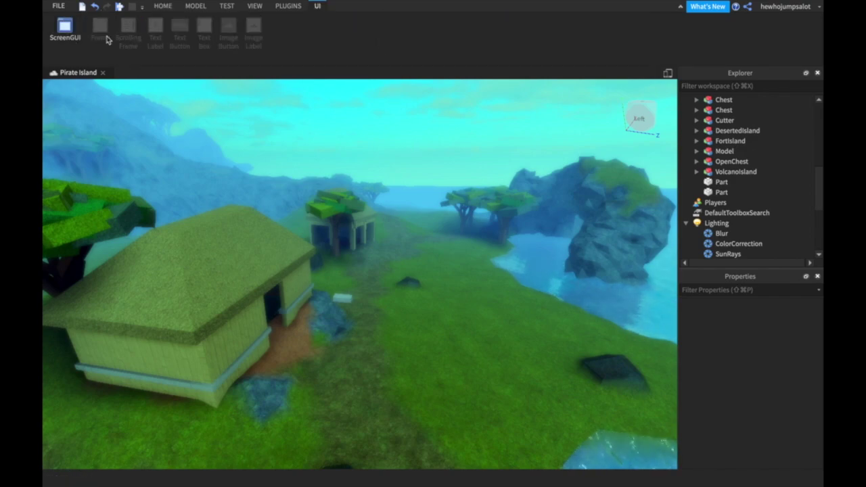
left_click(56, 27)
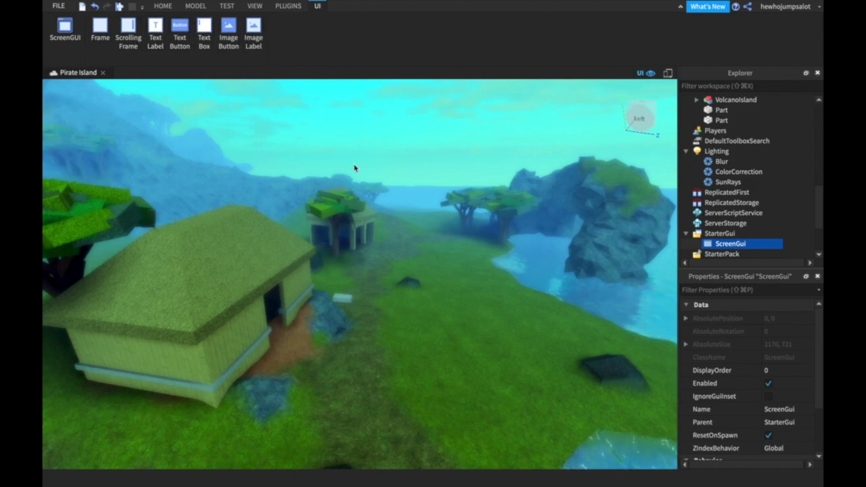
key("Delete")
Select the grey block above the blue rock and try the Brick and Ice materials on it.
mouse_move(316, 195)
right_mouse_down()
mouse_move(310, 186)
mouse_move(317, 195)
right_mouse_up()
key("w")
key("w")
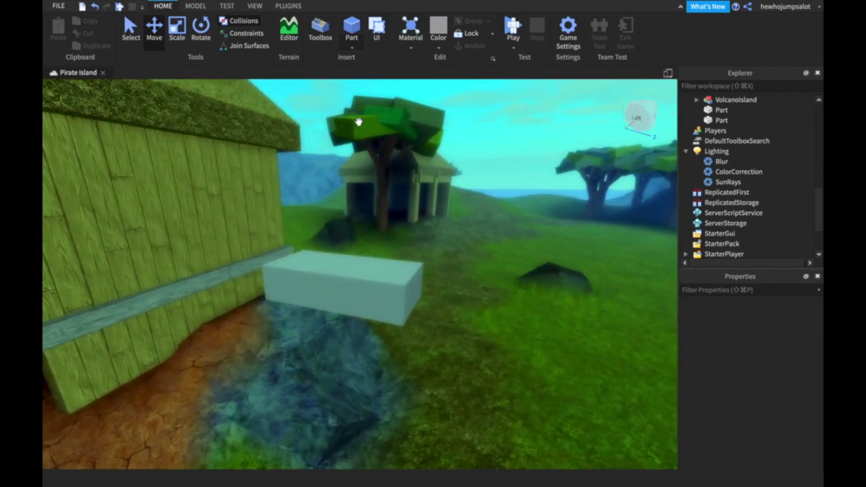
key("s")
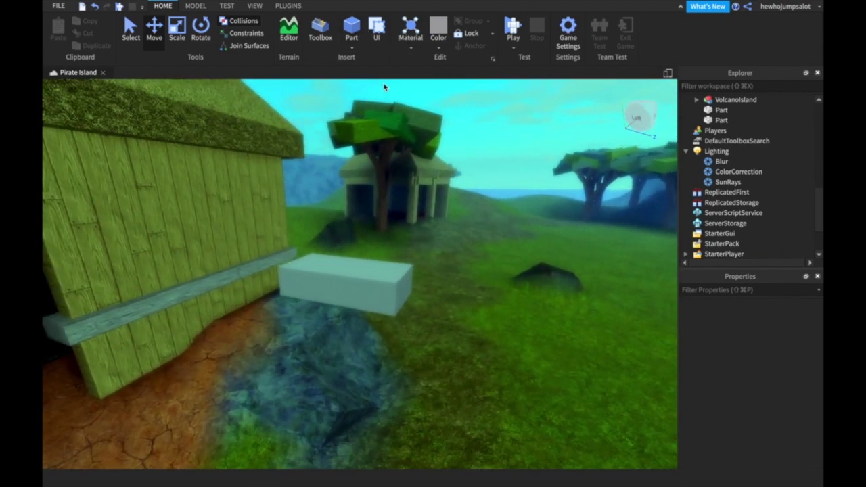
left_click(411, 50)
left_click(329, 276)
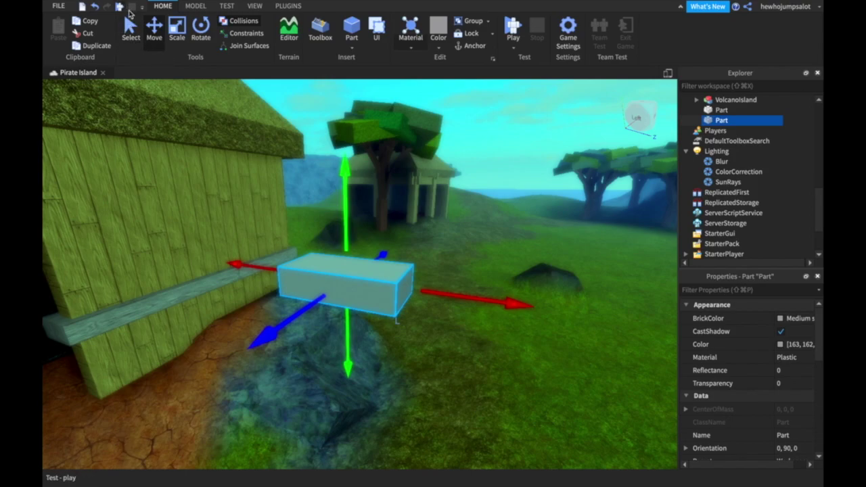
left_click(410, 50)
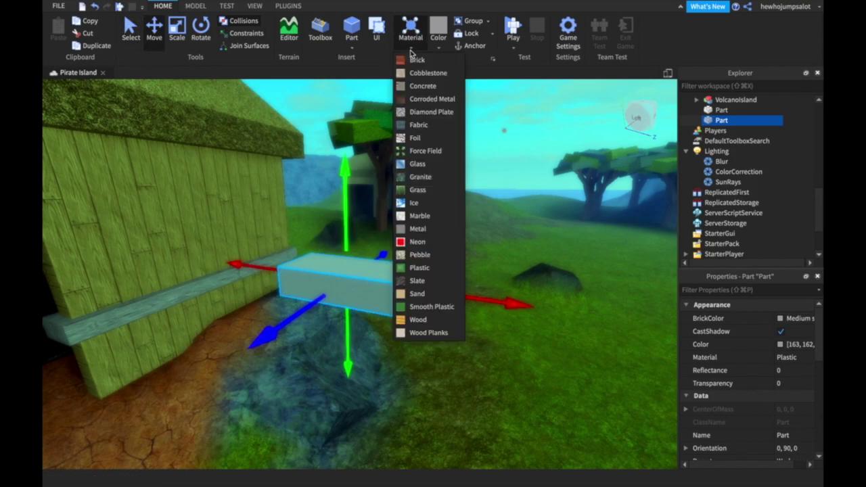
left_click(417, 60)
left_click(414, 49)
left_click(433, 203)
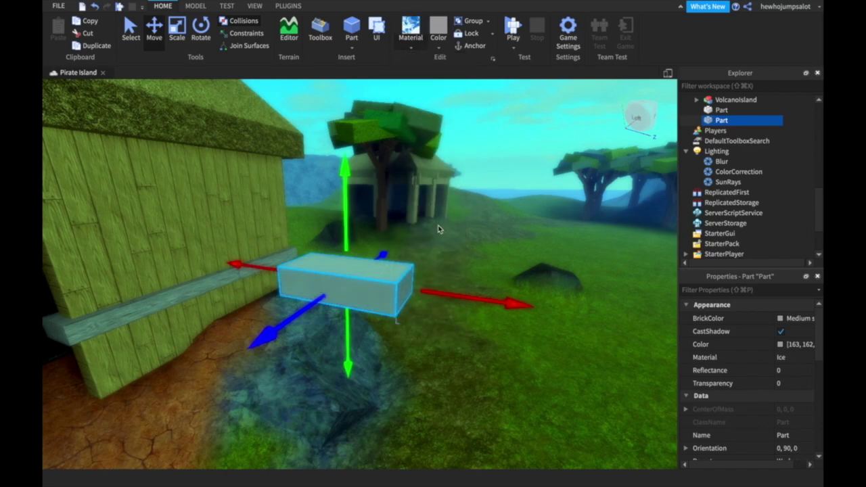
right_click(437, 222)
Set the block's material to Sand and slide it slightly toward the blue rock.
left_click(411, 46)
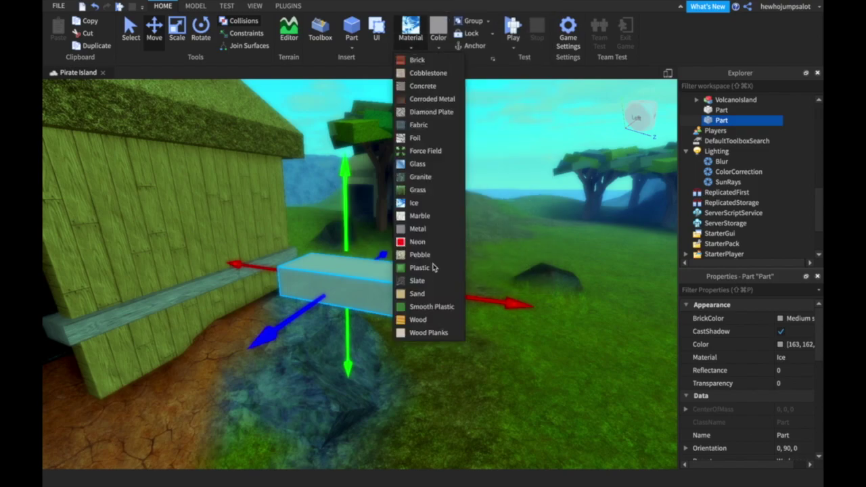
left_click(420, 294)
scroll(443, 267, "up", 3)
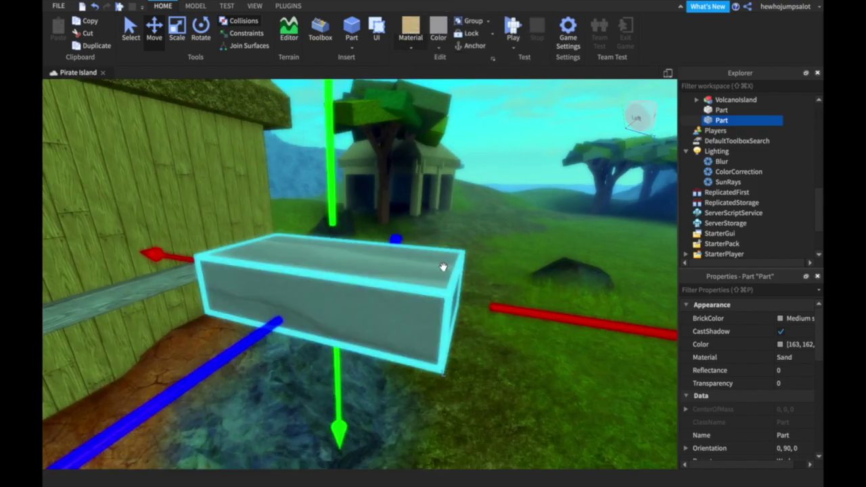
scroll(443, 267, "up", 3)
scroll(442, 268, "down", 5)
right_click_drag(442, 268, 446, 271)
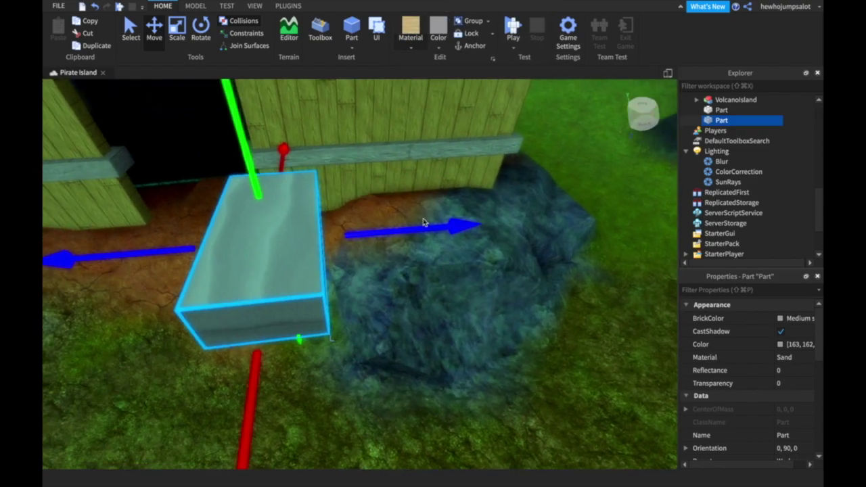
left_click_drag(431, 232, 462, 230)
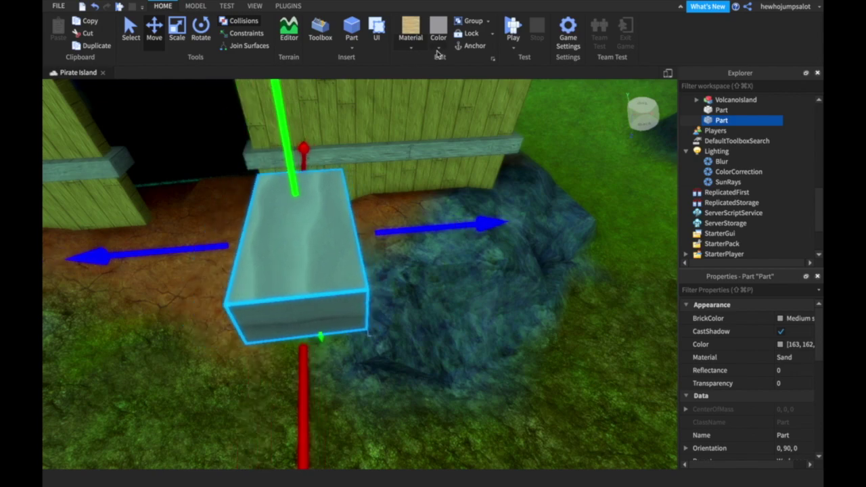
Try successively paler yellow colors on the sand block, ending with a pastel yellow.
left_click(440, 49)
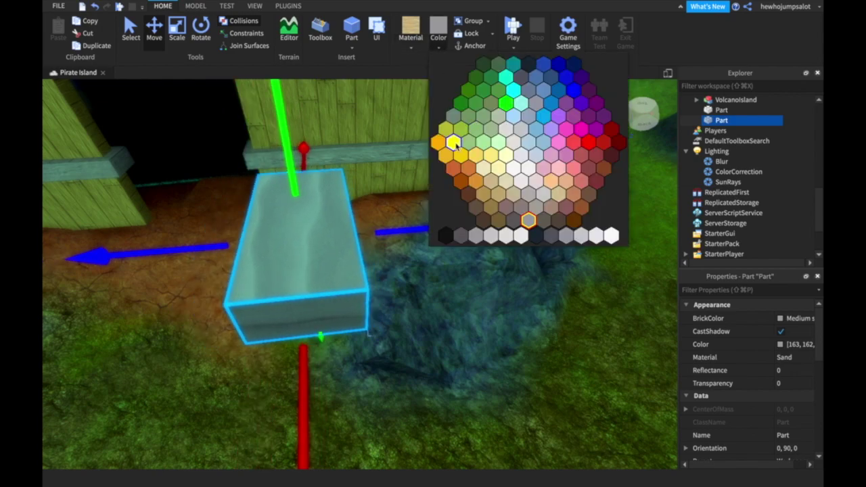
left_click(454, 142)
left_click(440, 52)
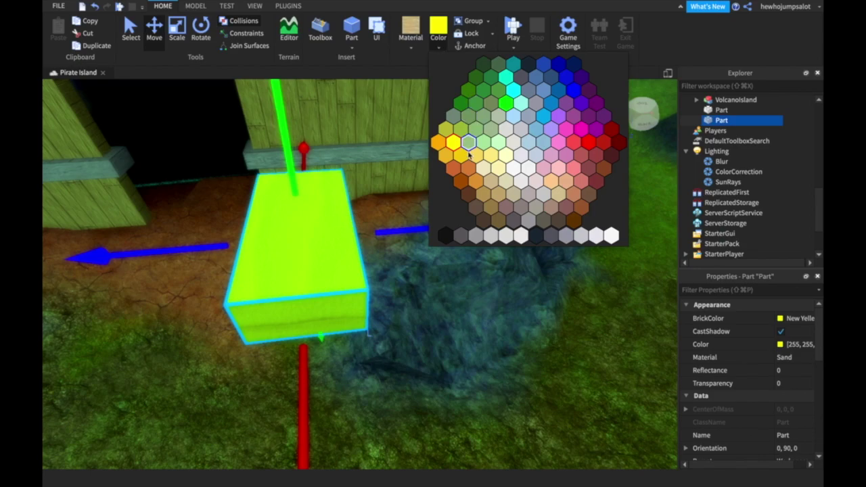
left_click(477, 160)
left_click(441, 53)
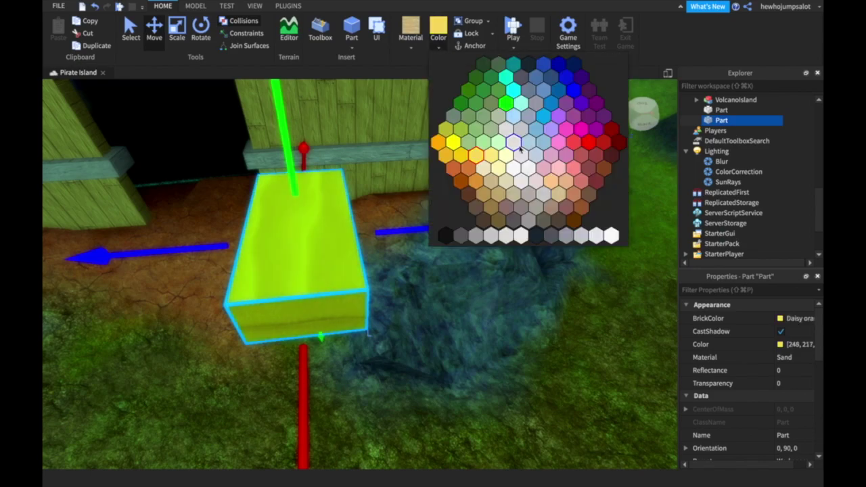
left_click(495, 159)
left_click(438, 51)
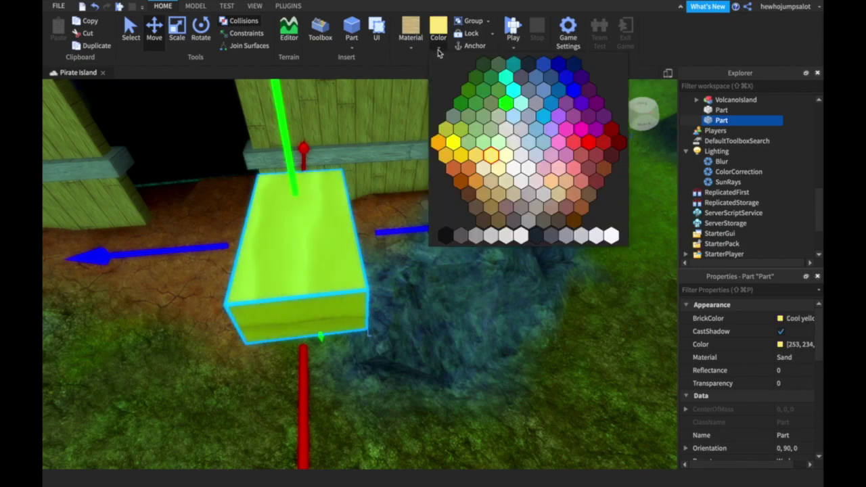
left_click(492, 157)
right_click_drag(380, 212, 381, 212)
scroll(380, 212, "up", 5)
scroll(379, 212, "down", 5)
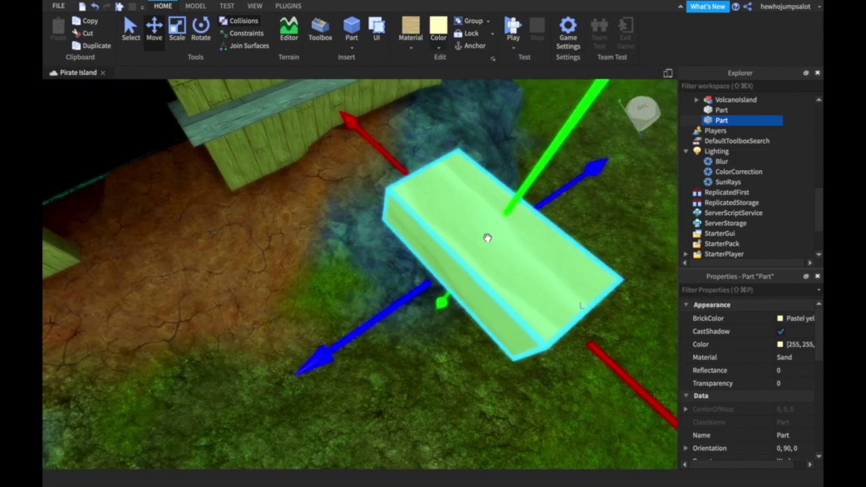
right_click_drag(487, 237, 579, 264)
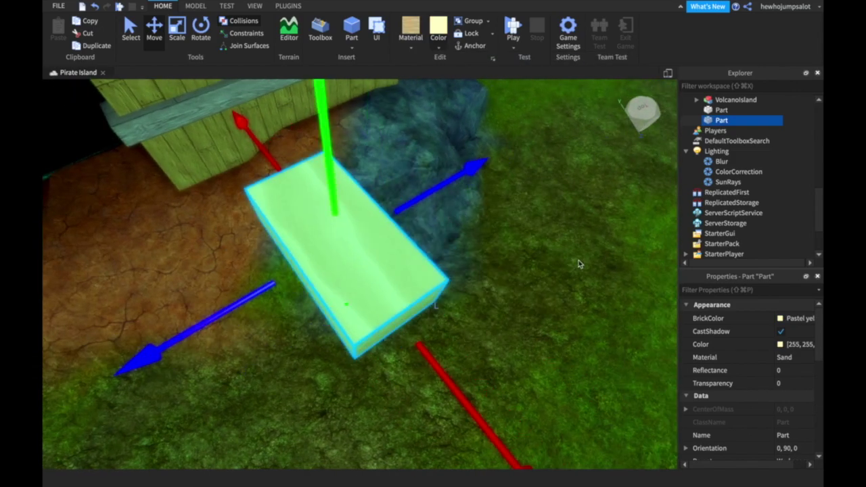
Give the sand block a custom light peach-brown color through the color wheel's extended choices.
left_click(780, 320)
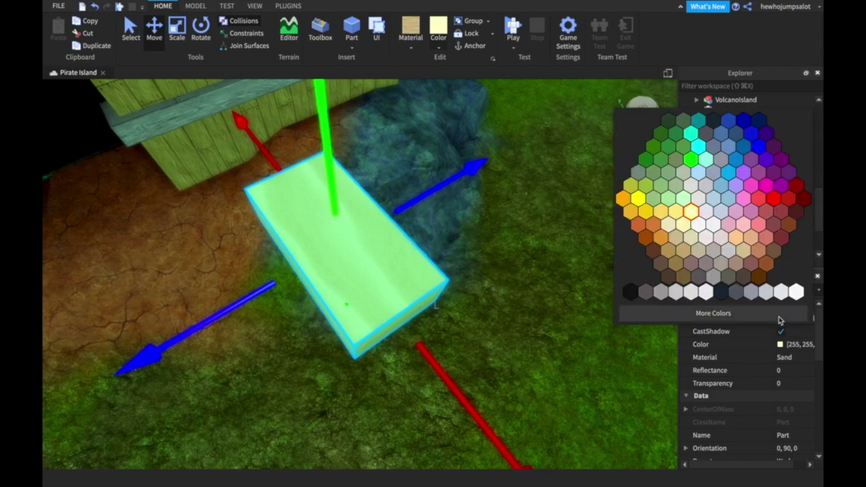
left_click(701, 315)
mouse_move(110, 366)
left_mouse_down()
mouse_move(104, 376)
mouse_move(120, 361)
mouse_move(120, 370)
left_mouse_up()
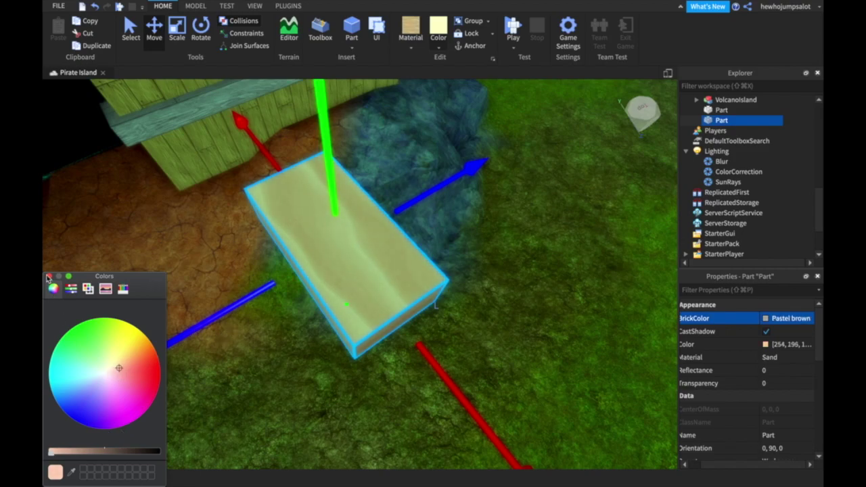
left_click(49, 276)
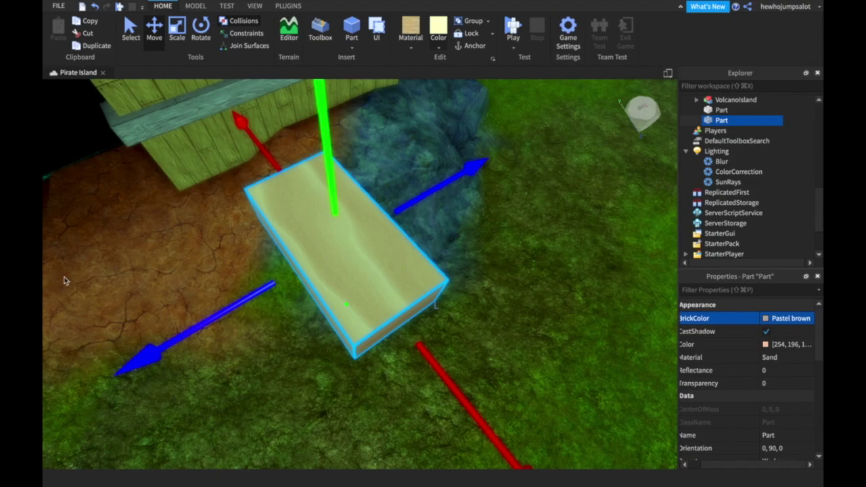
Scale the sand block along its blue and red axes into a large flat slab in front of the hut.
left_click(180, 41)
left_click_drag(447, 182, 599, 101)
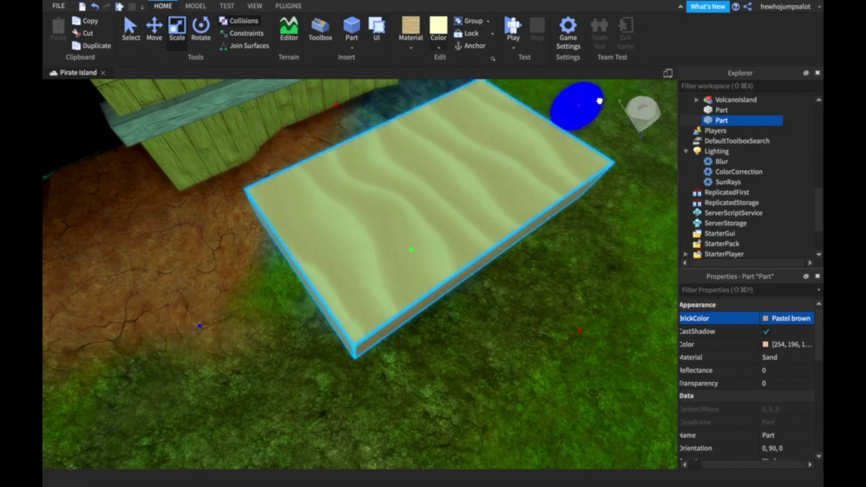
scroll(519, 216, "down", 5)
left_click_drag(416, 275, 491, 381)
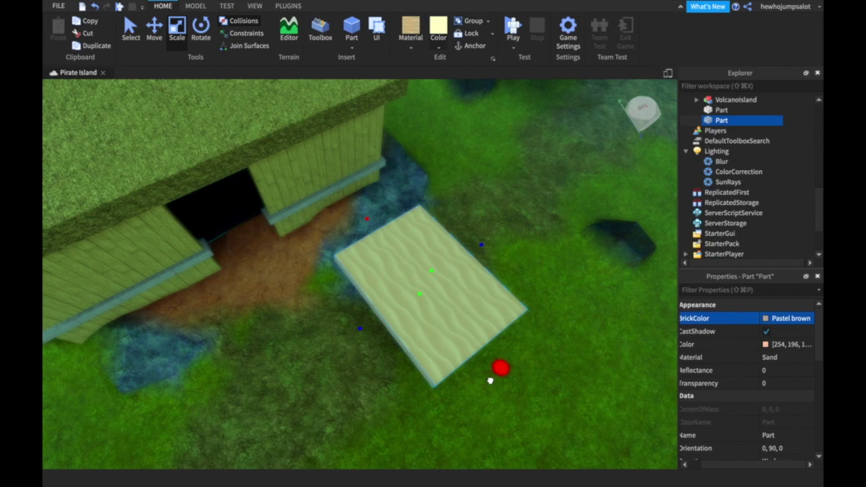
Delete the sand slab, then demonstrate undoing and redoing the deletion, finishing with the slab restored.
key("Delete")
key("ctrl+z")
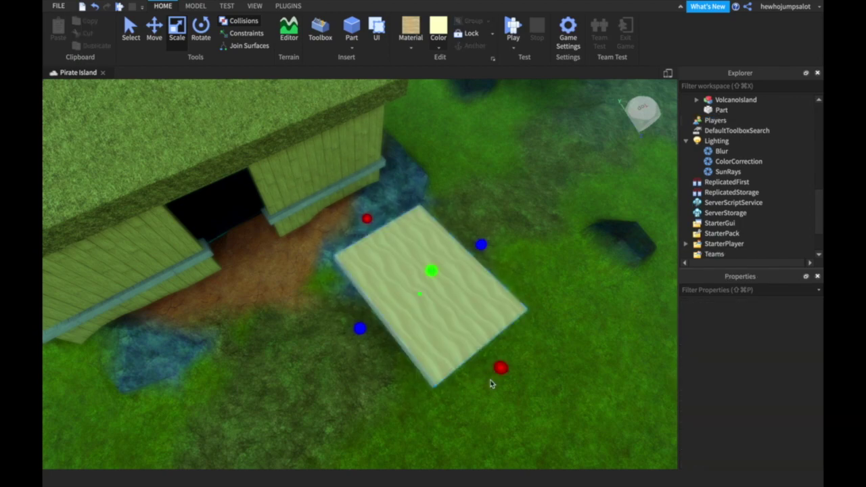
left_click(363, 151)
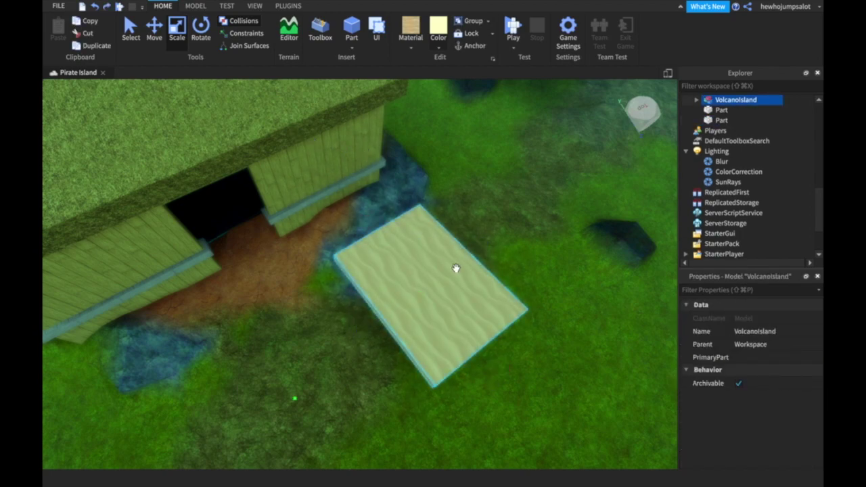
key("super+y")
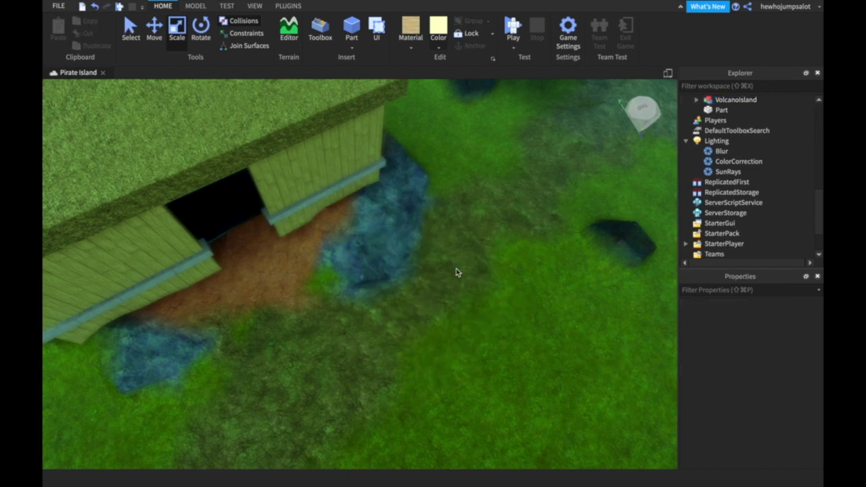
key("super+z")
left_click(544, 211)
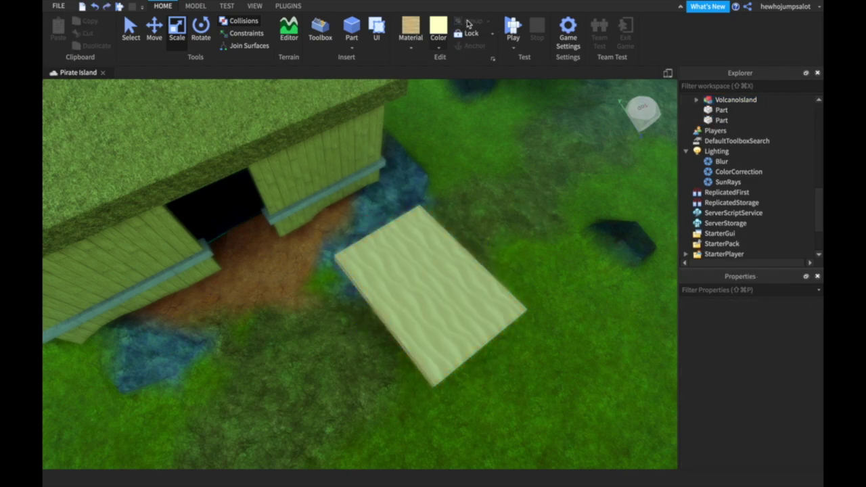
Anchor the sand slab above the grass and inspect it from the side.
left_click(415, 211)
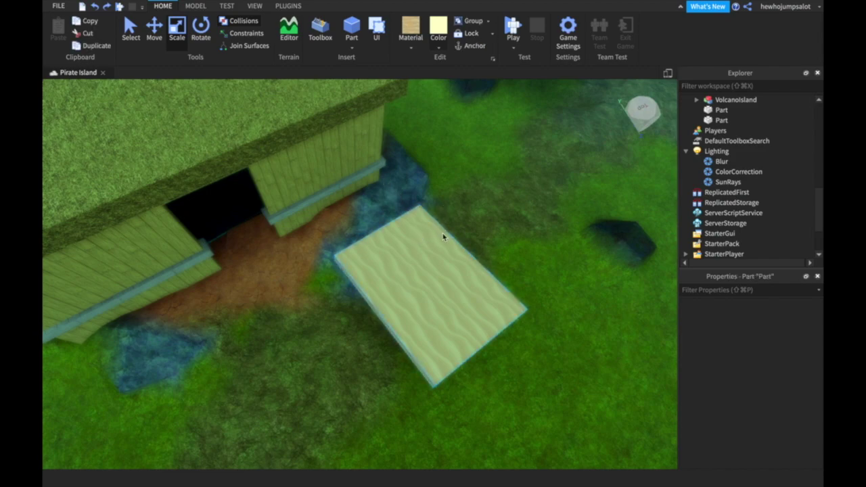
left_click(470, 49)
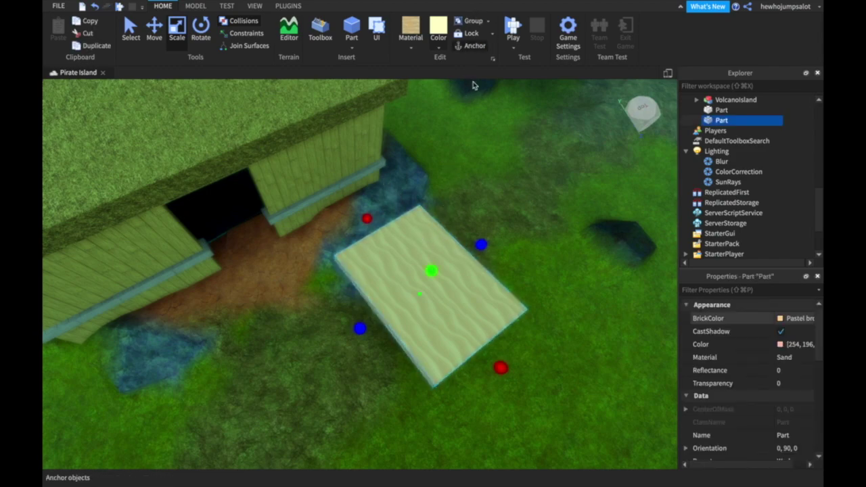
left_click(435, 244)
scroll(450, 237, "up", 5)
right_click_drag(450, 237, 450, 238)
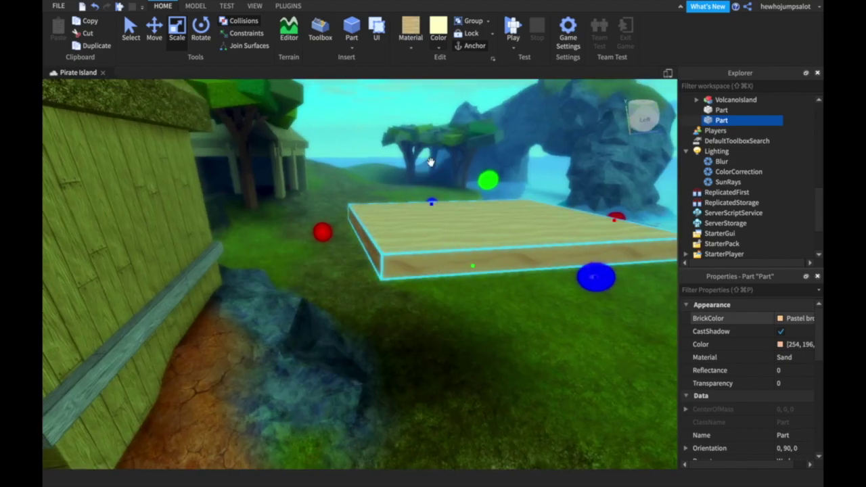
key("s")
key("d")
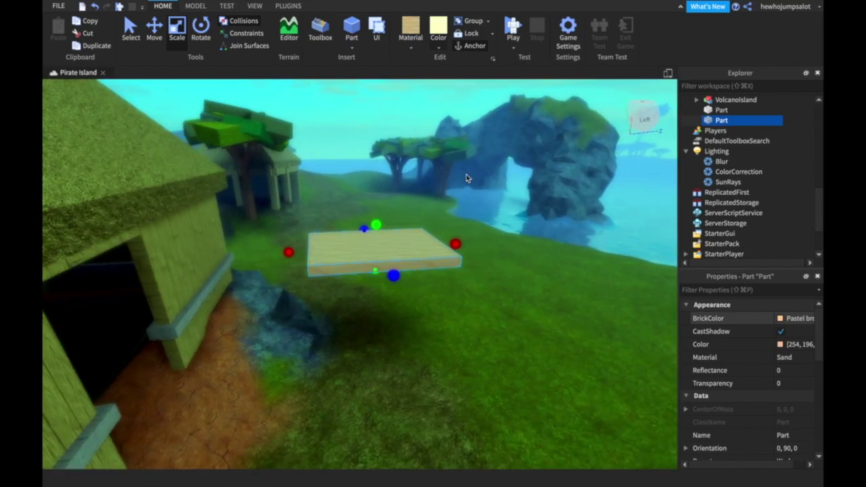
Start a play test and walk the character past the sand slab toward the hut's doorway.
left_click(513, 46)
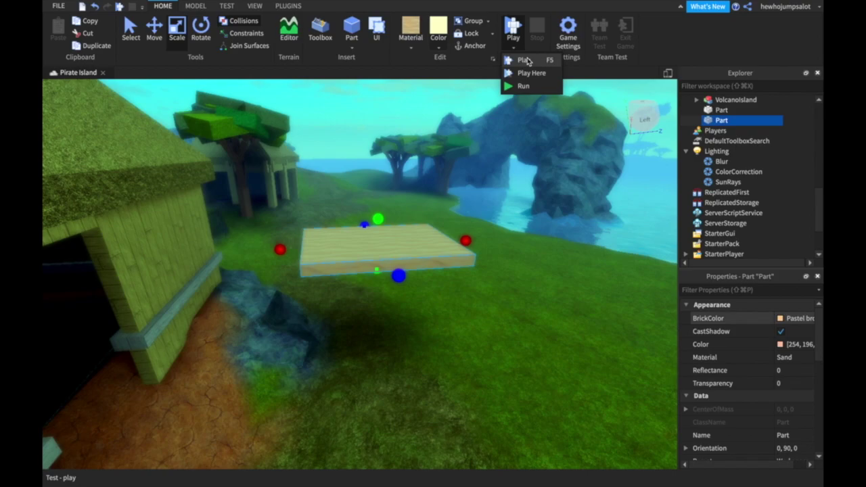
left_click(525, 61)
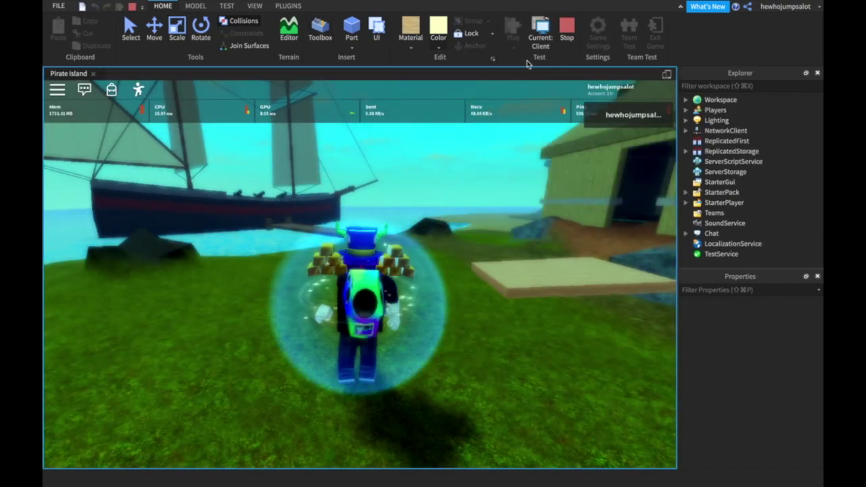
key("w")
right_click_drag(505, 156, 504, 156)
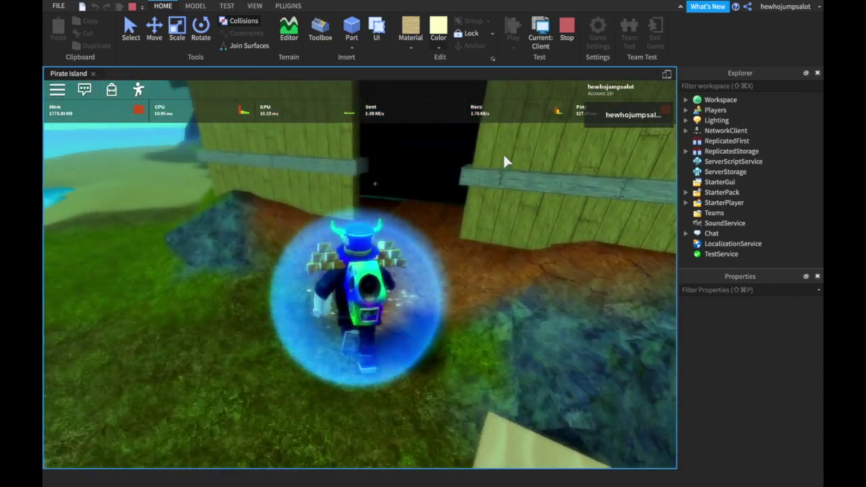
Walk the character around in front of the hut's doorway and end the play test.
key("s")
key("w")
key("shift+F5")
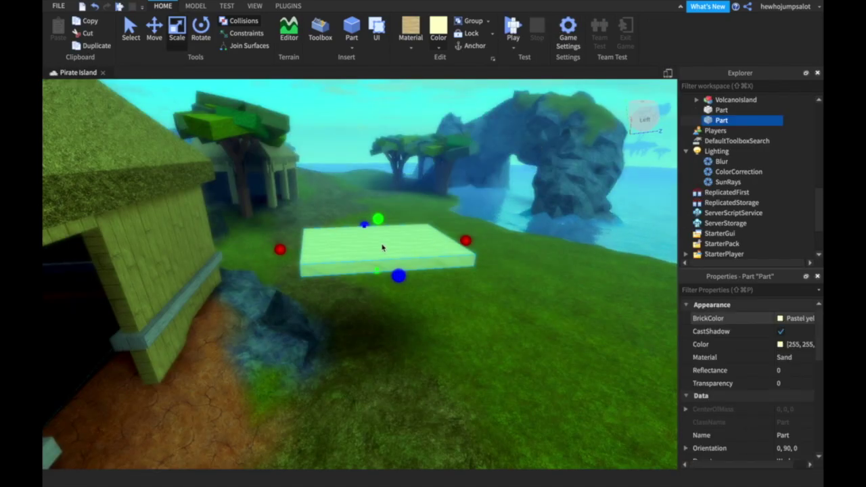
Run the simulation without a character twice while viewing the anchored sand slab, stopping it each time.
key("w")
right_click_drag(390, 248, 393, 248)
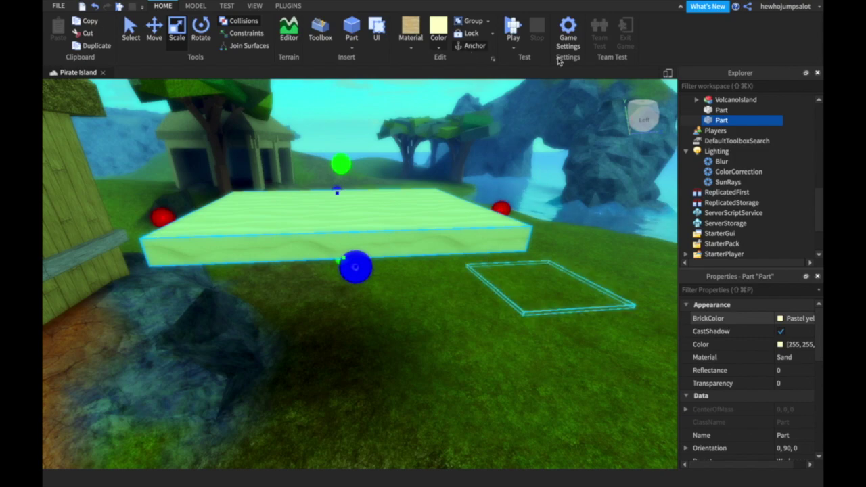
left_click(518, 51)
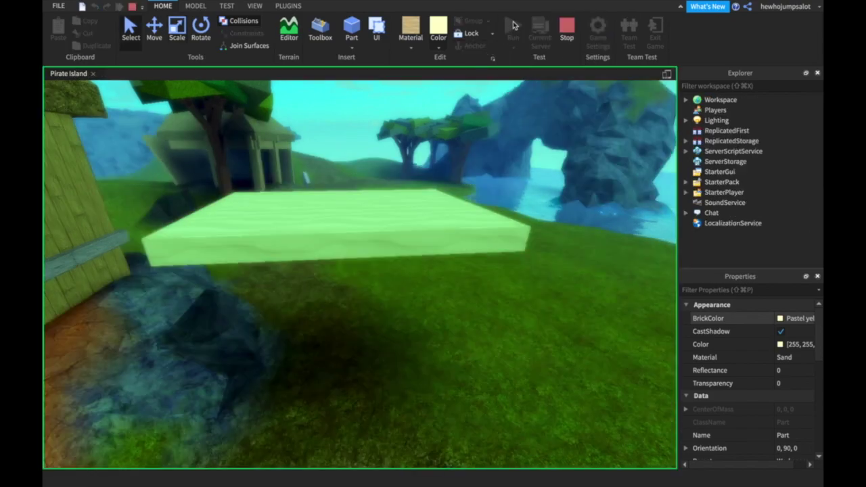
right_click_drag(471, 142, 359, 187)
key("s")
key("w")
left_click(566, 34)
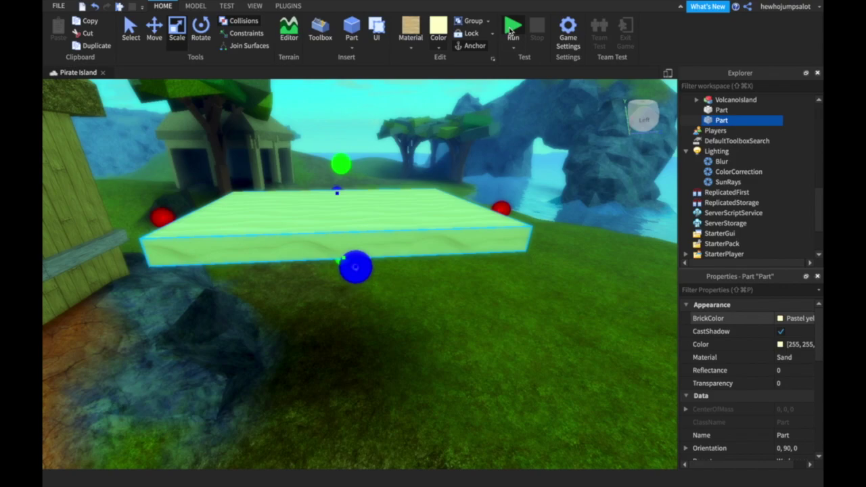
left_click(513, 30)
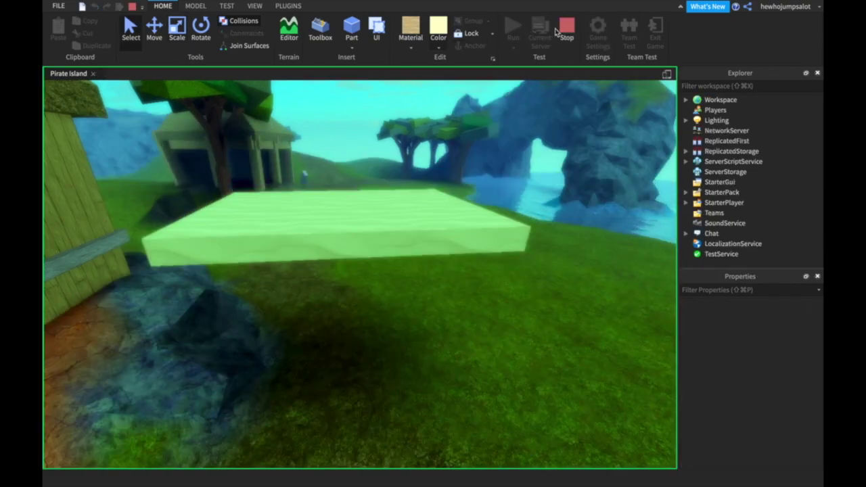
left_click(567, 30)
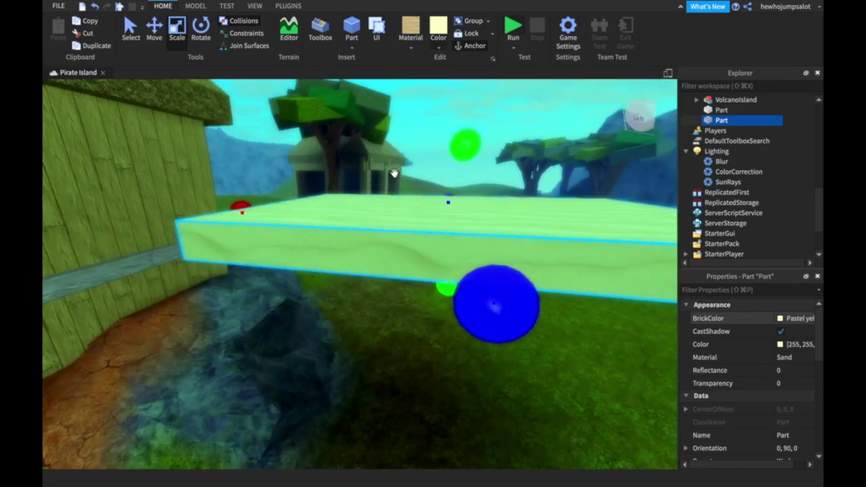
Simulate the place with Run while watching the hut's plank wall behind the tree, and stop the simulation.
right_click_drag(395, 174, 396, 193)
scroll(395, 192, "up", 8)
scroll(395, 192, "down", 10)
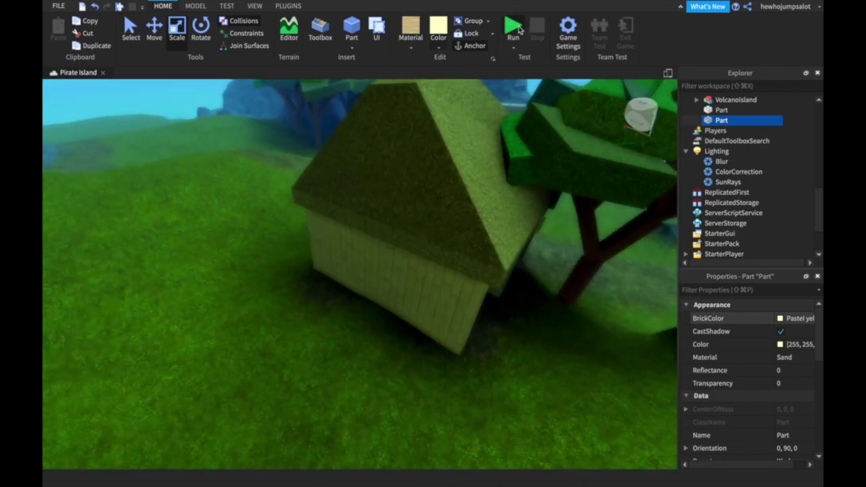
left_click(514, 28)
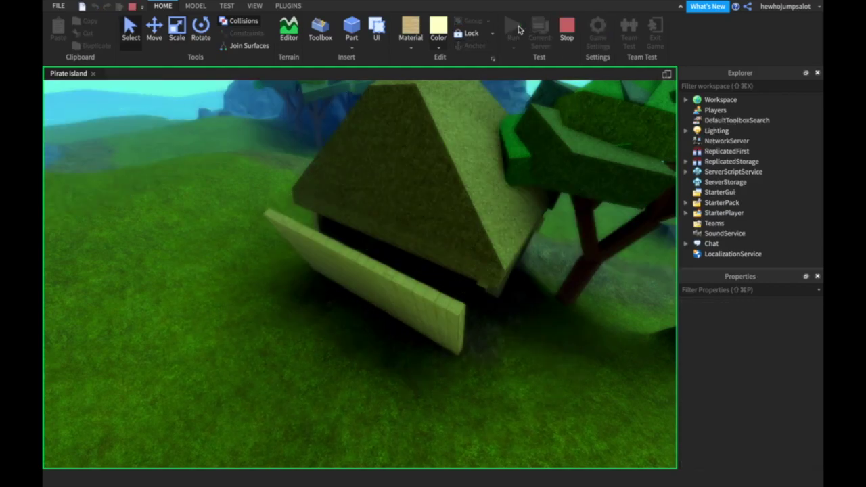
left_click(567, 28)
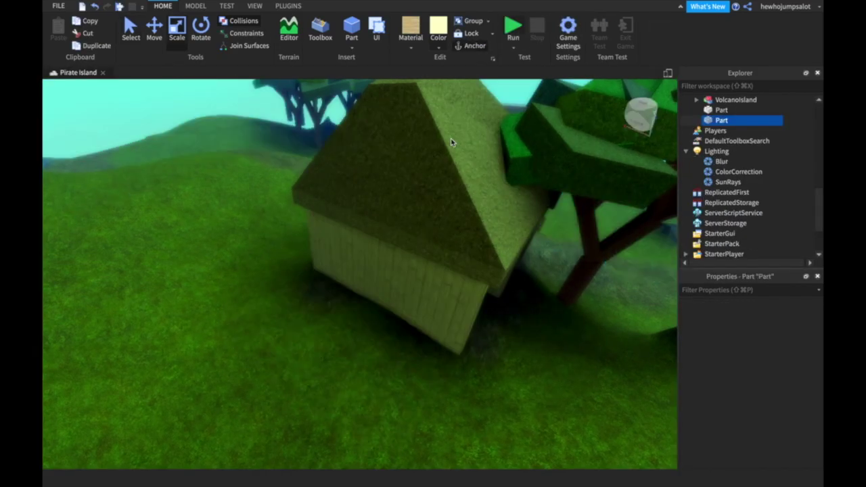
Select the VolcanoIsland model, clear the selection and inspect the hut from outside.
left_click(385, 263)
key("w")
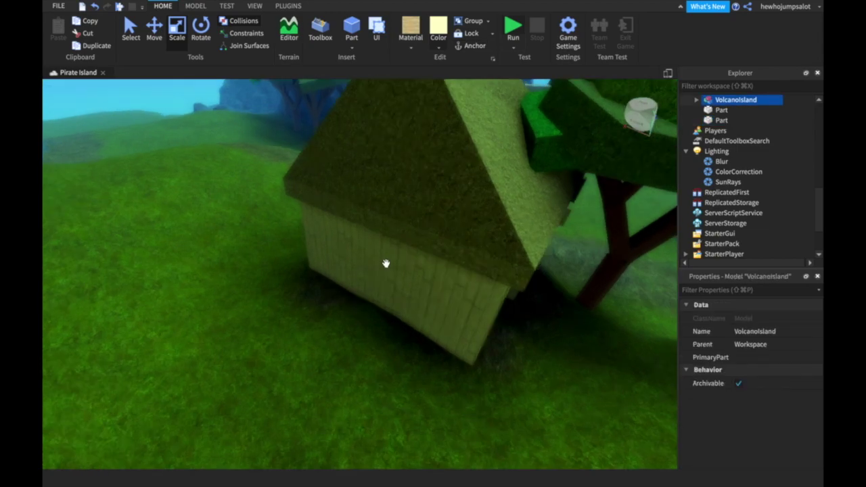
key("s")
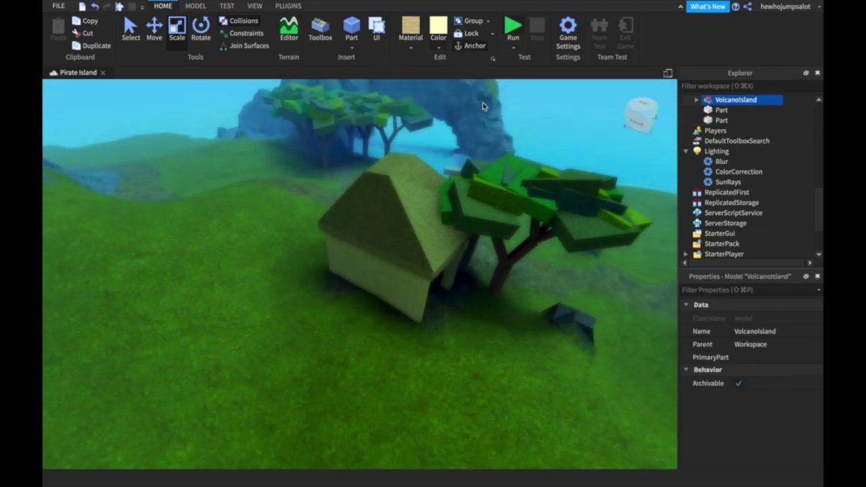
left_click(519, 126)
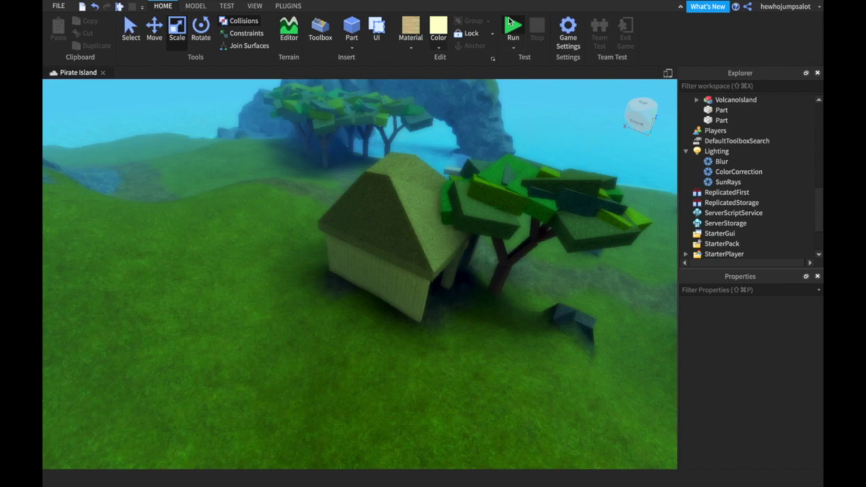
left_click(512, 25)
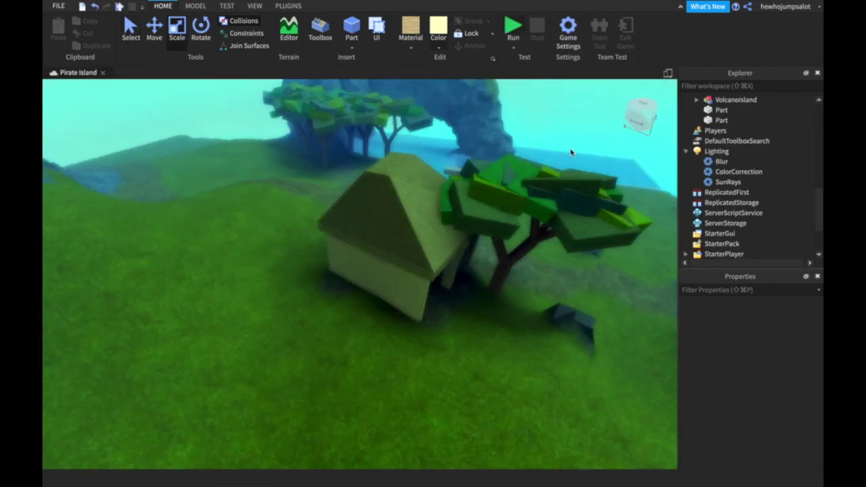
right_click_drag(571, 151, 566, 43)
key("w")
Open Game Settings and review the Basic Info and Permissions pages.
left_click(567, 33)
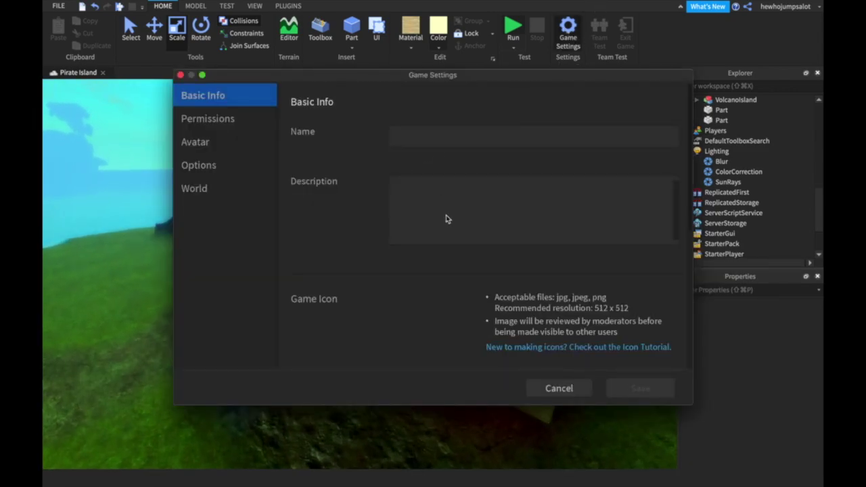
scroll(446, 217, "down", 5)
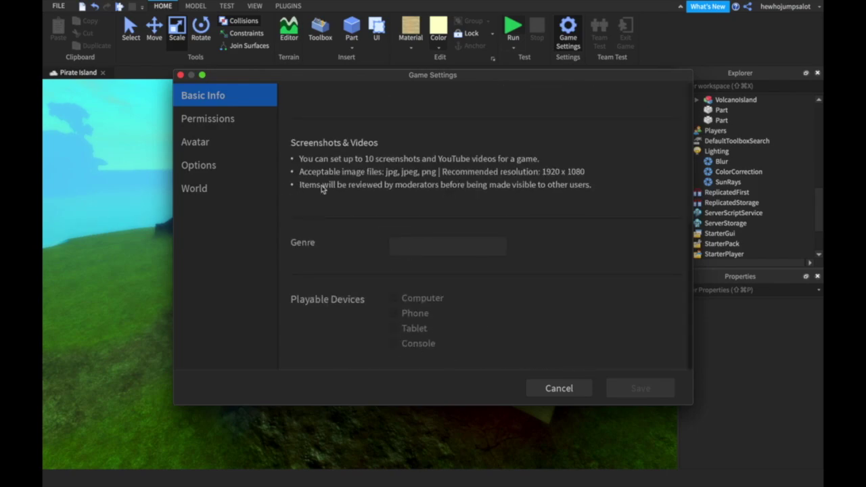
left_click(229, 125)
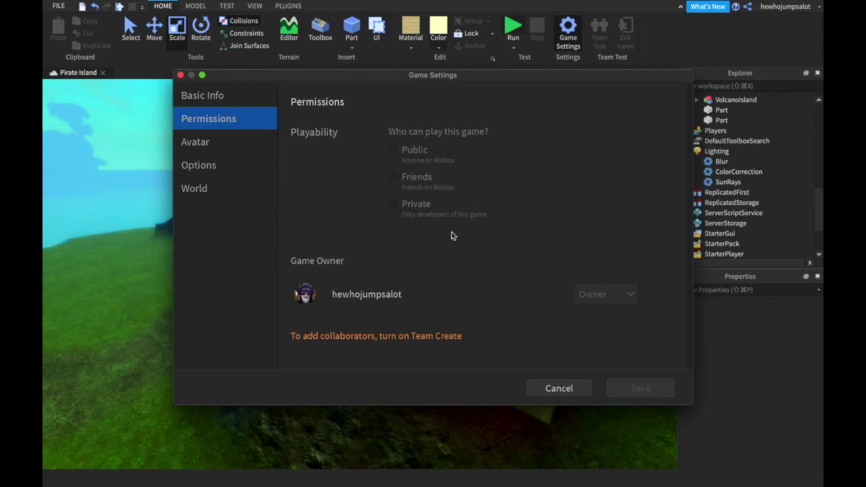
Review the avatar presets, type, animation, collision and scale settings, and bring up the Options page.
left_click(249, 142)
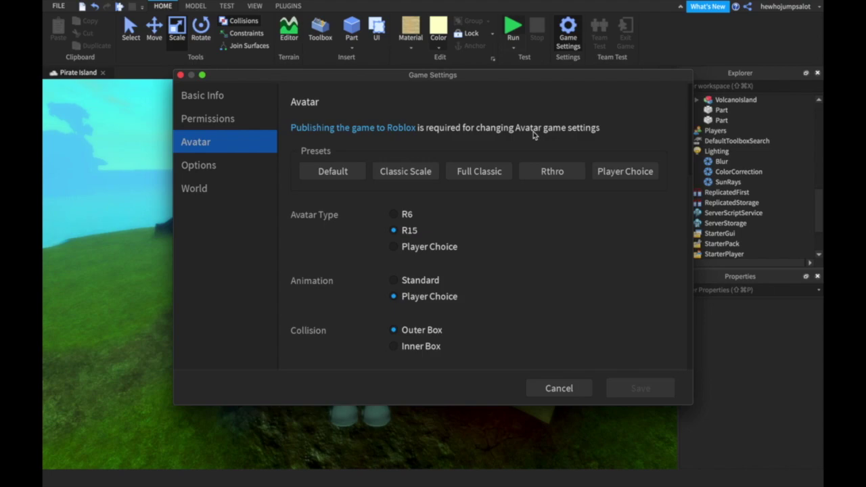
scroll(553, 239, "down", 10)
scroll(553, 239, "up", 10)
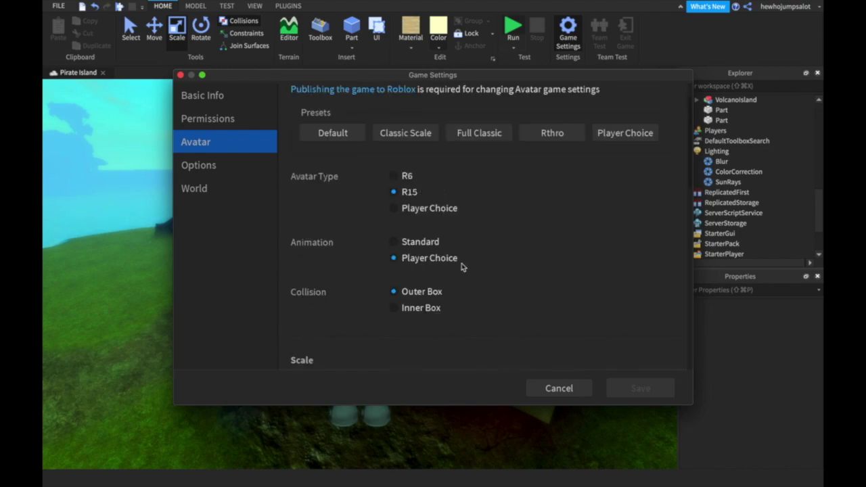
scroll(461, 267, "down", 3)
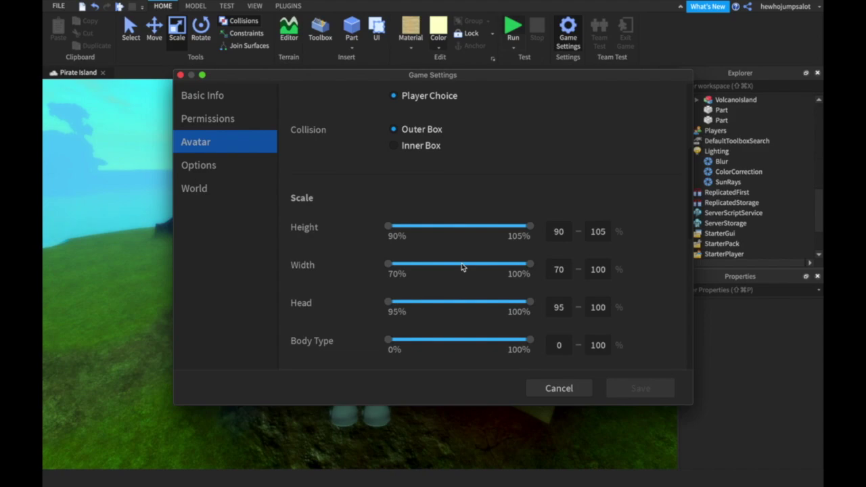
left_click(461, 265)
left_click(223, 166)
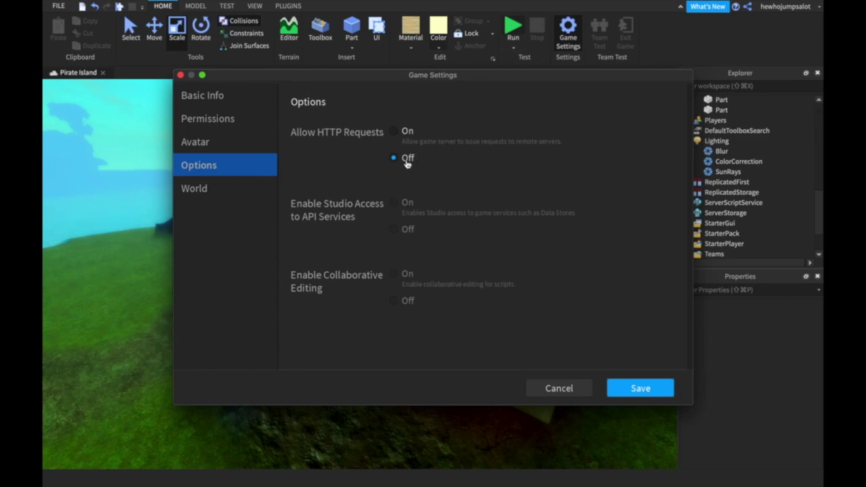
Set the World walk speed to 1000000 and save the game settings.
left_click(192, 196)
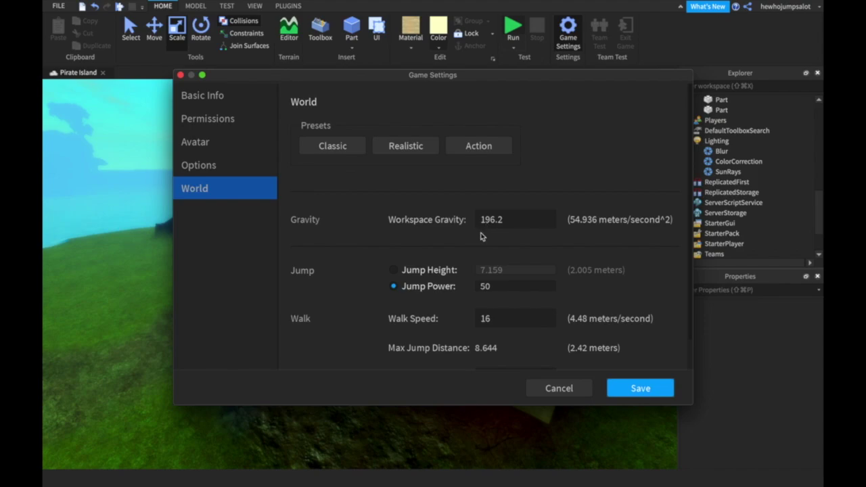
scroll(481, 236, "down", 2)
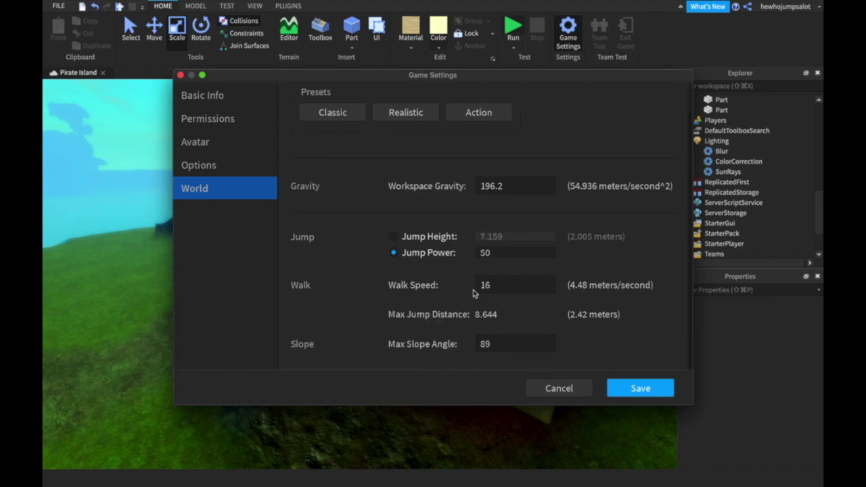
left_click(504, 285)
key("BackSpace")
key("BackSpace")
type("1000000")
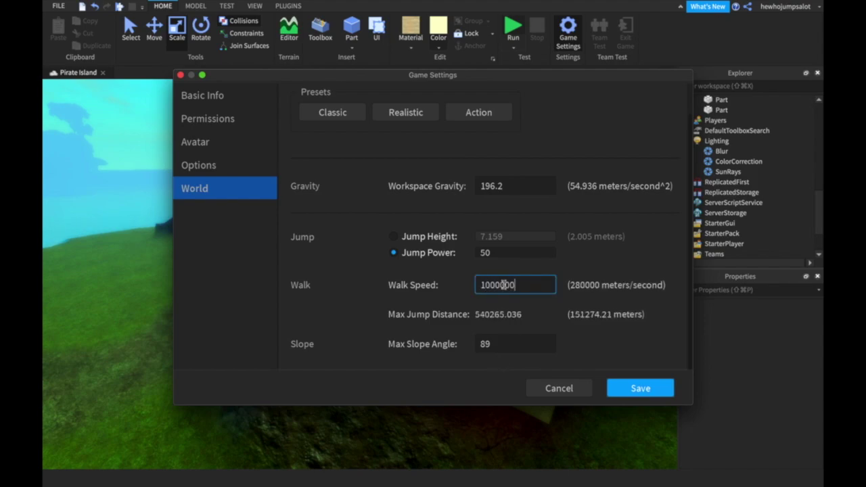
key("Return")
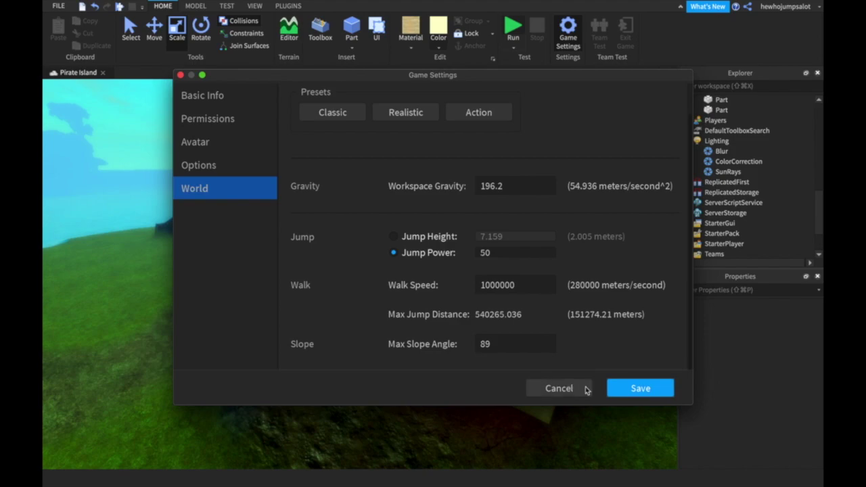
left_click(624, 387)
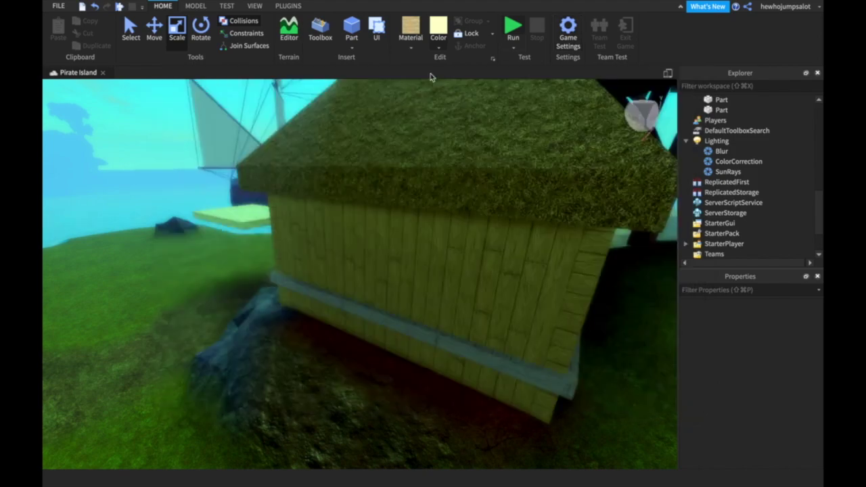
Start a Play Here test from the open grass facing the rocky cliff.
left_click(514, 49)
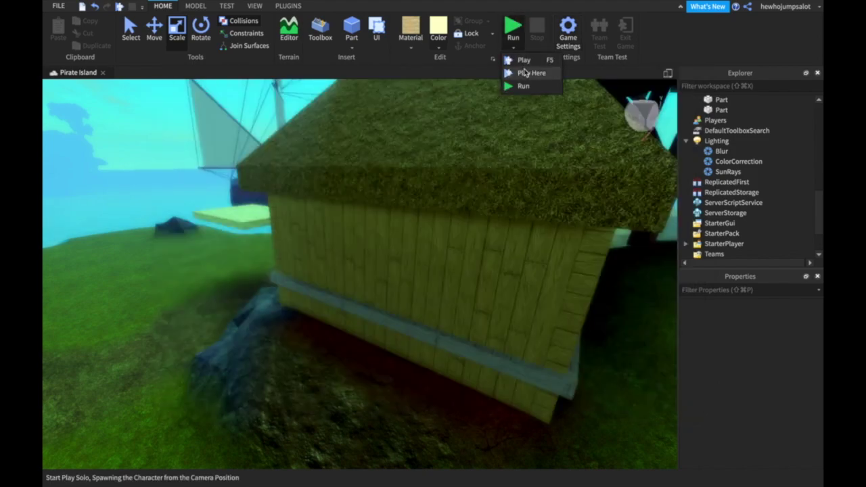
left_click(526, 72)
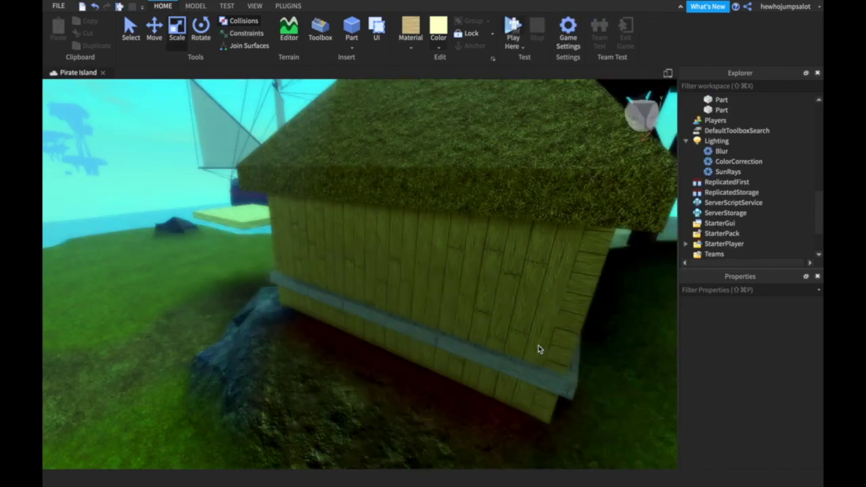
right_click_drag(539, 346, 534, 156)
key("s")
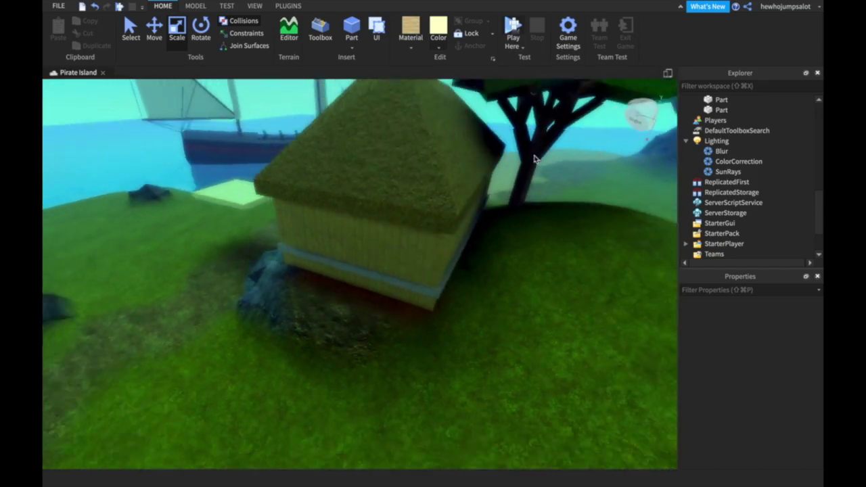
scroll(507, 248, "down", 5)
right_click_drag(507, 248, 508, 248)
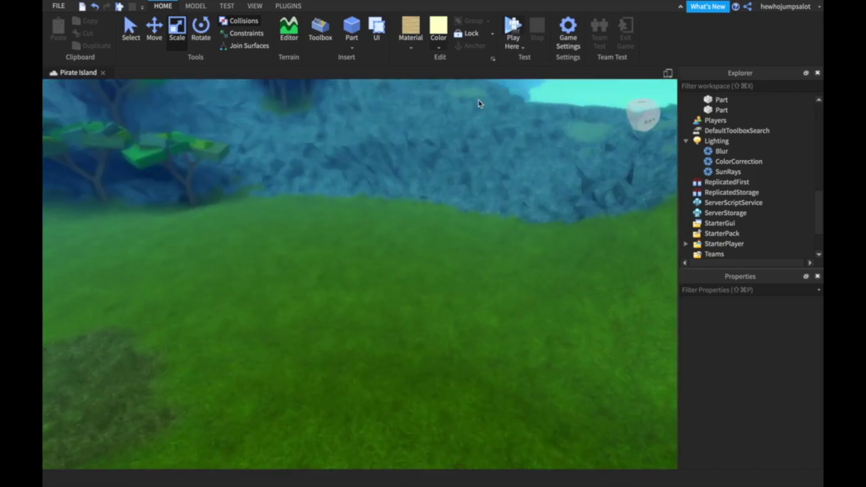
left_click(514, 31)
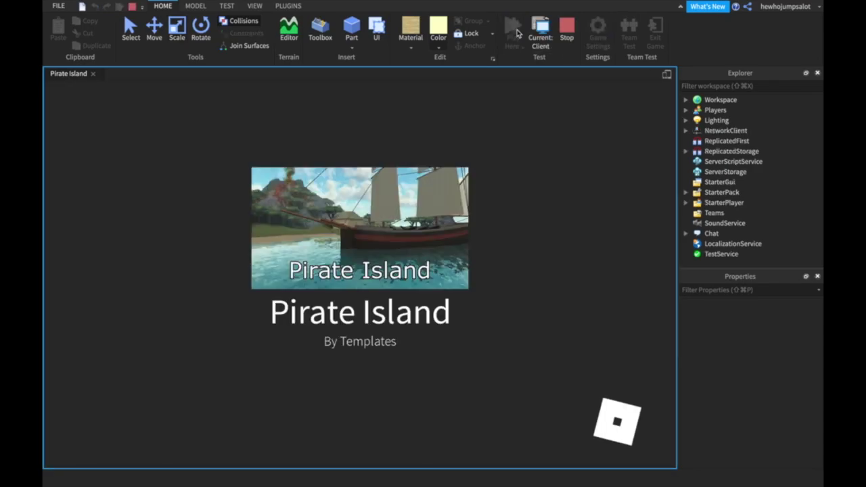
Run the character up the cliff and off the island to try the walk speed, and stop the test.
key("w")
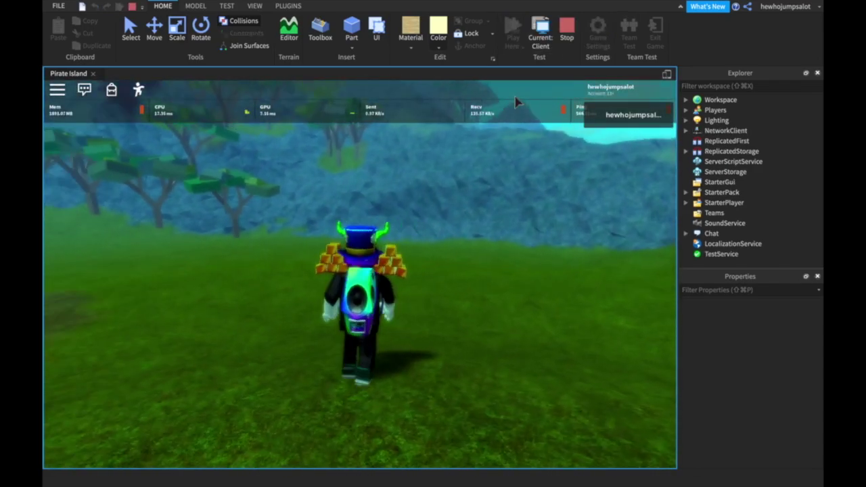
key("w")
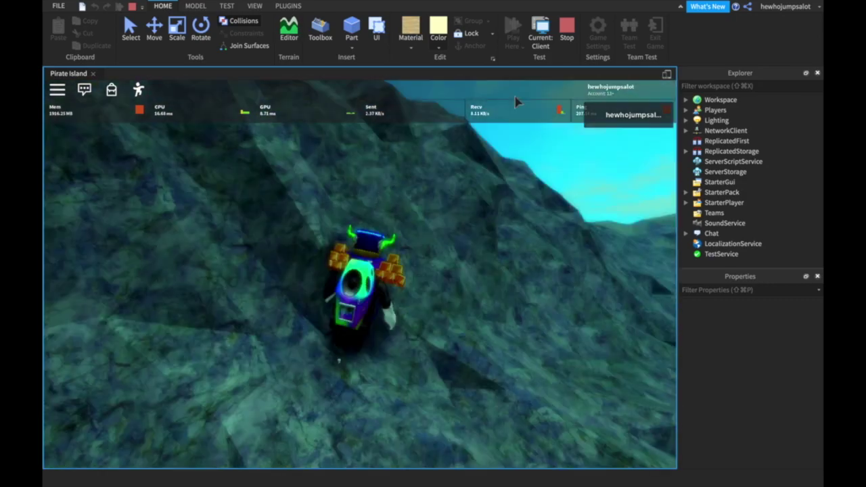
key("d")
key("s")
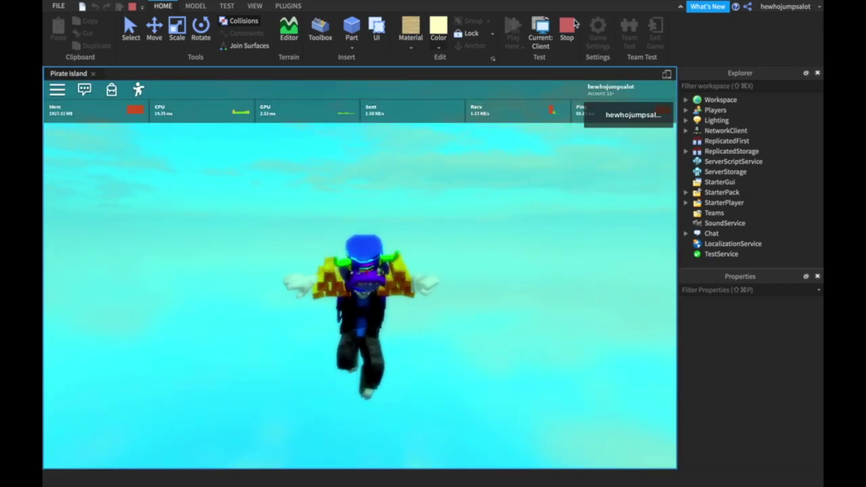
left_click(568, 40)
Apply the Classic preset to the World game settings and save them.
left_click(568, 37)
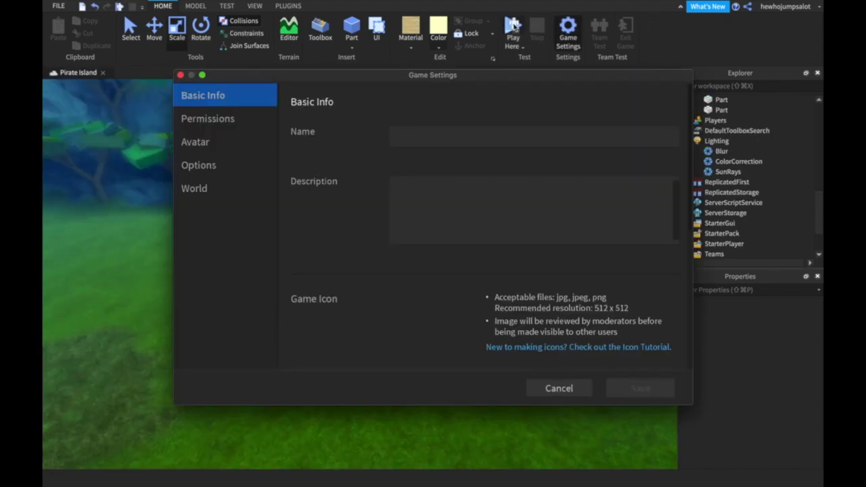
left_click(215, 188)
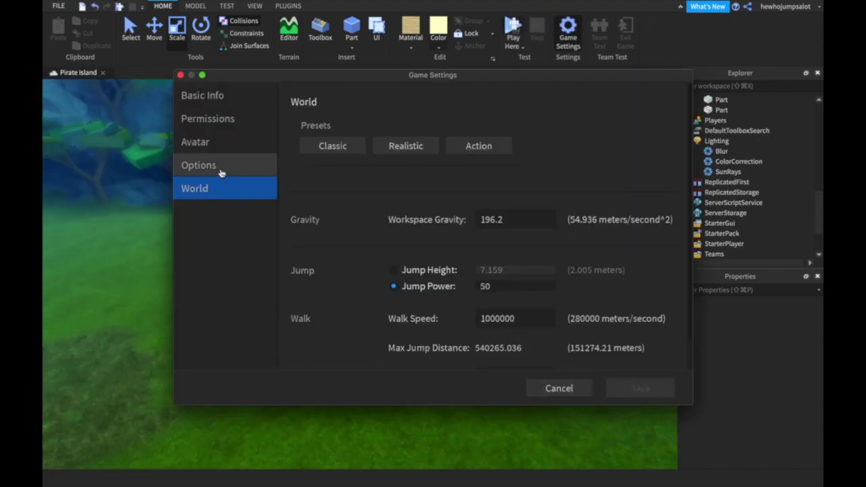
left_click(354, 145)
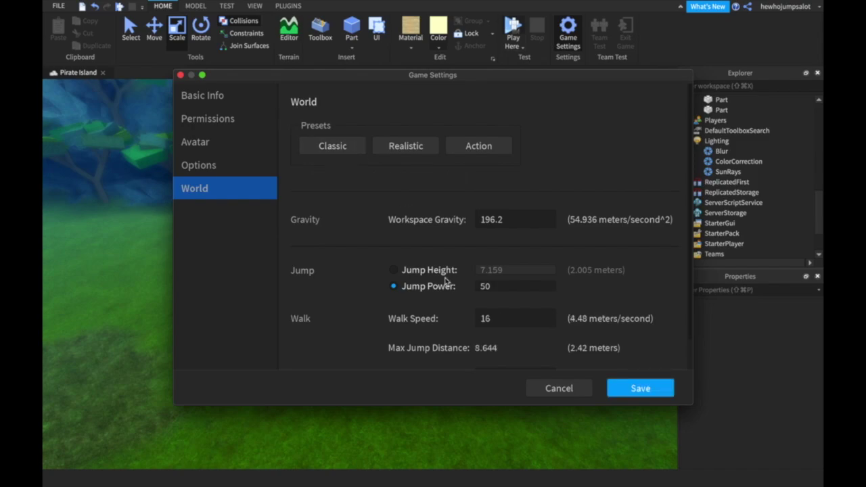
left_click(618, 388)
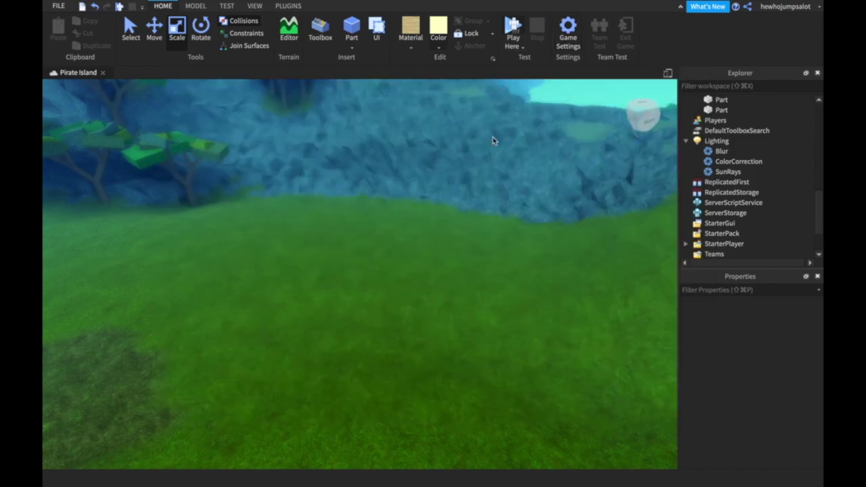
Survey the island from the grassy hill to the pirate ship and its boarding plank.
right_click_drag(423, 141, 420, 140)
right_click_drag(561, 168, 566, 169)
key("w")
key("d")
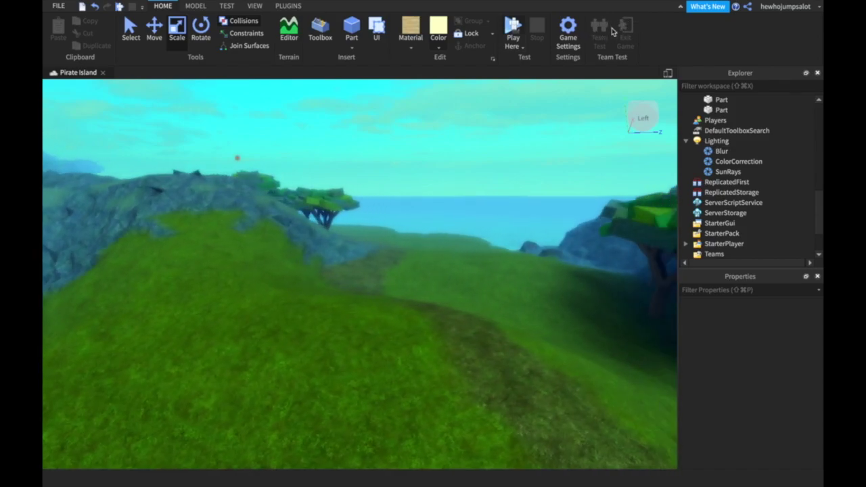
key("w")
key("d")
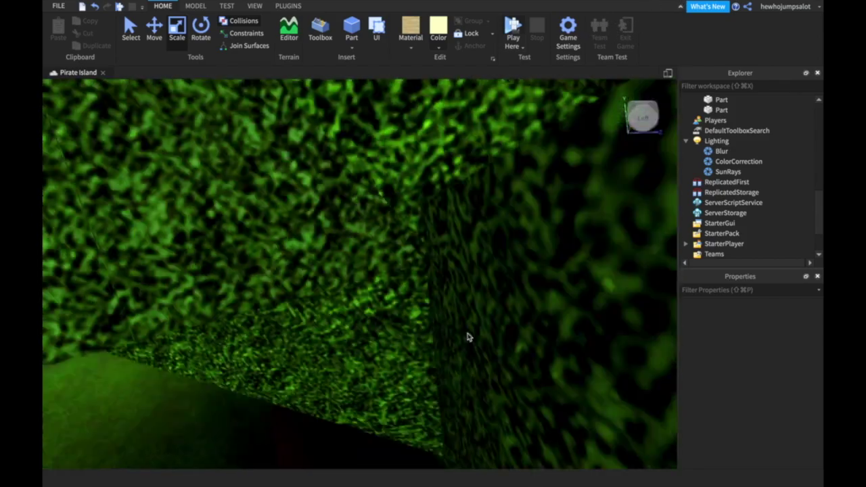
right_click_drag(467, 336, 465, 336)
key("w")
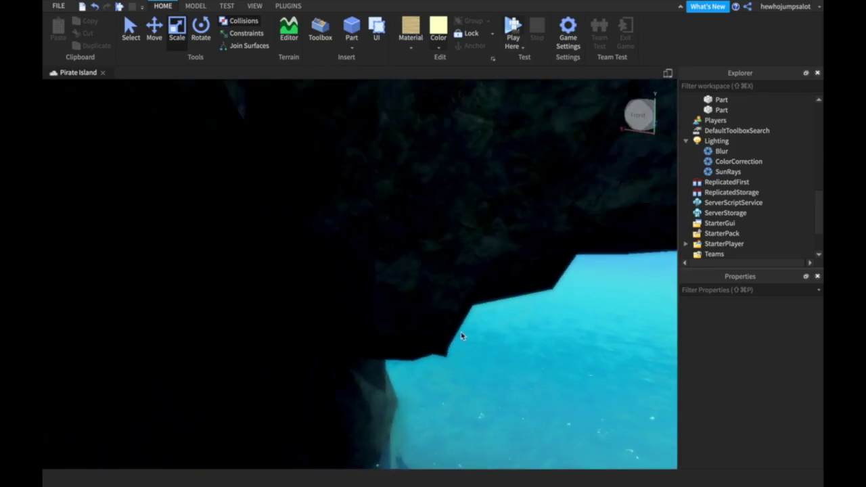
mouse_move(472, 343)
right_mouse_down()
mouse_move(434, 329)
mouse_move(464, 334)
right_mouse_up()
key("s")
key("w")
key("w")
key("d")
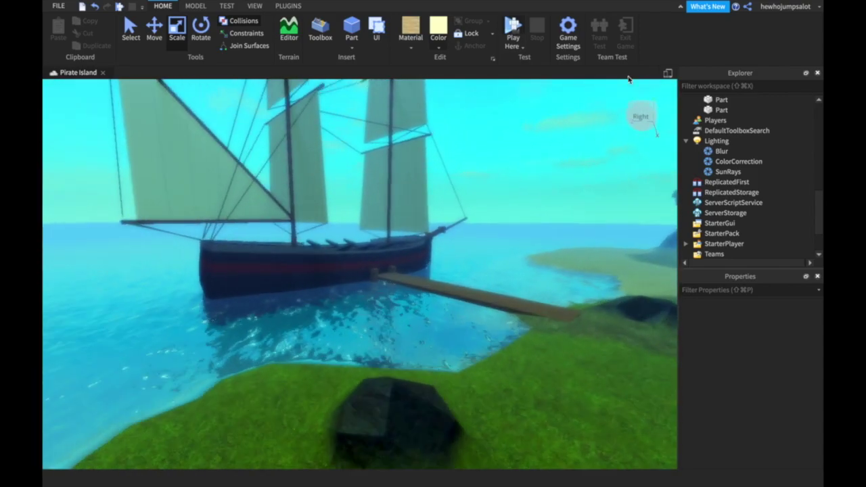
key("s")
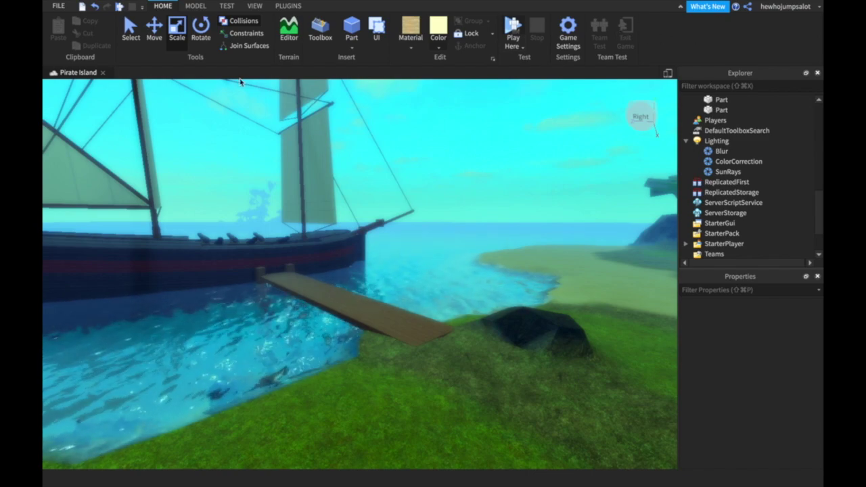
Pull the grass roof beam off the hut and place it in front of the floating sand slab.
left_click(195, 6)
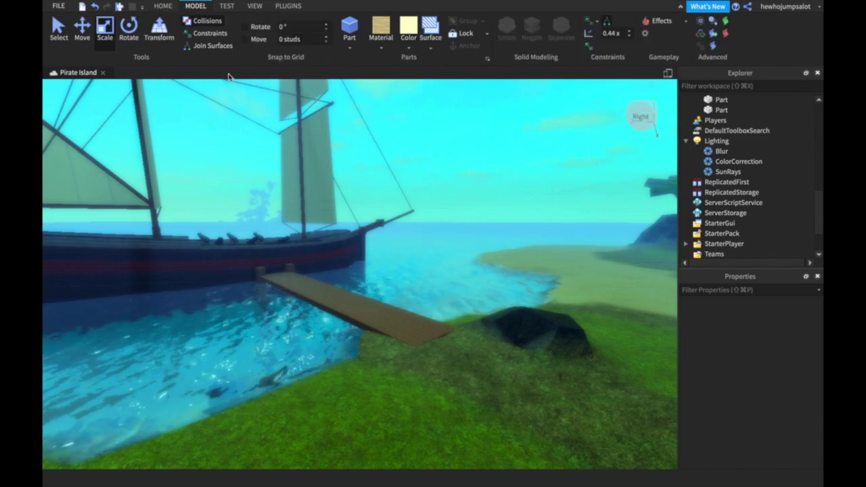
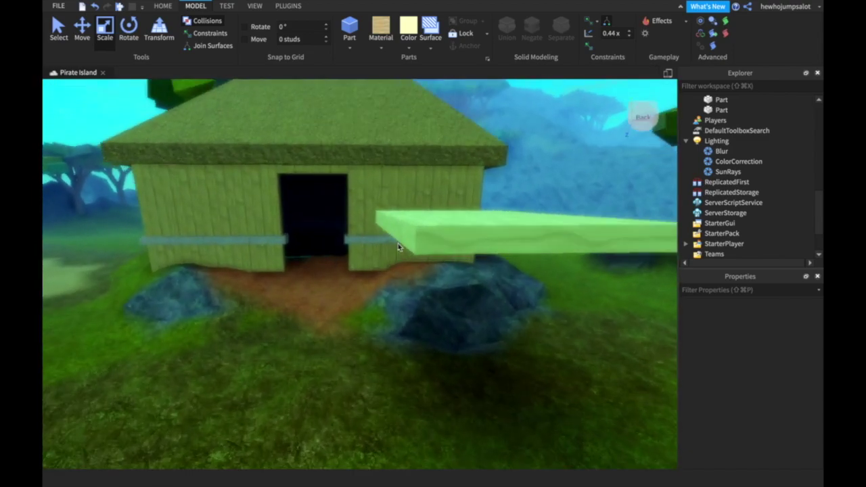
left_click(456, 228)
scroll(432, 238, "down", 5)
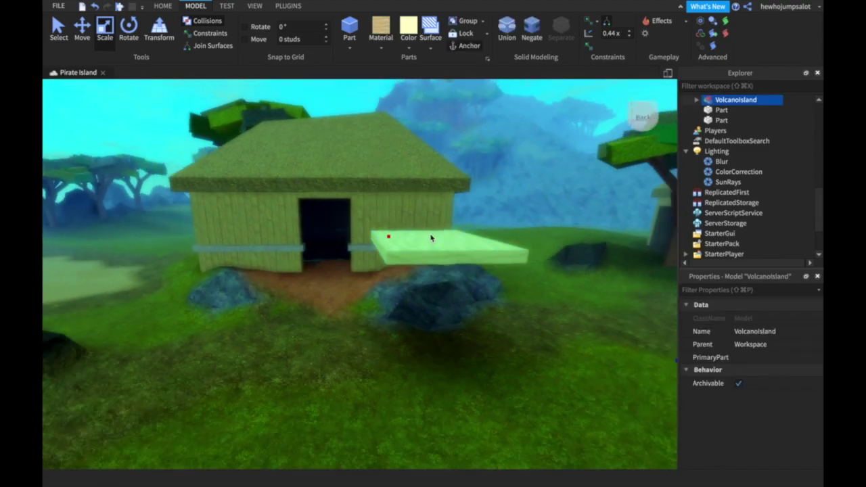
left_click_drag(329, 190, 489, 284)
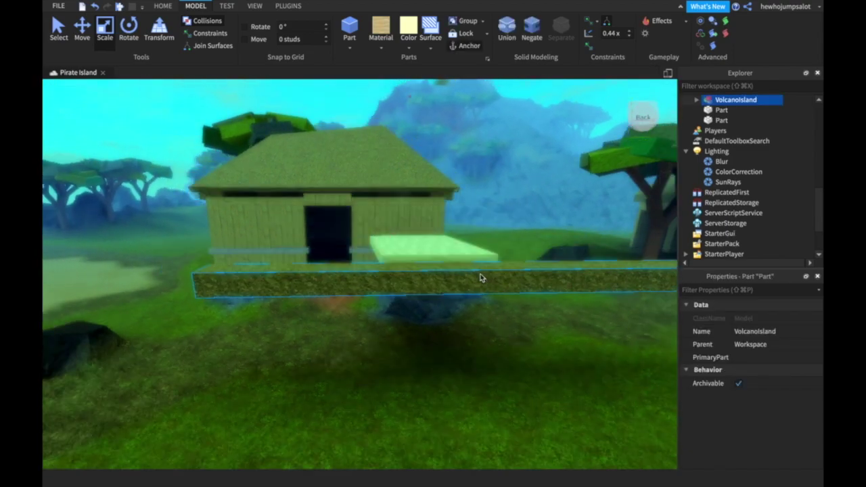
Select the grass beam and the sand slab together and group them into one model.
left_click(458, 257)
right_click_drag(458, 257, 458, 257)
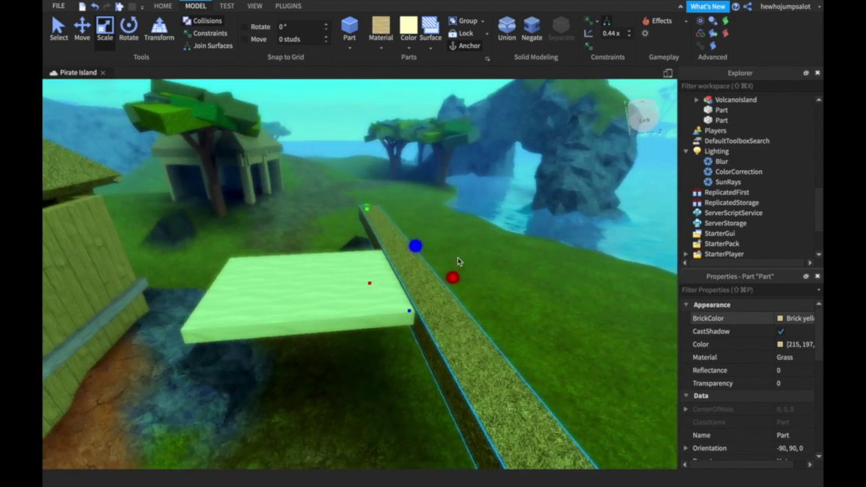
left_click(358, 293, "ctrl")
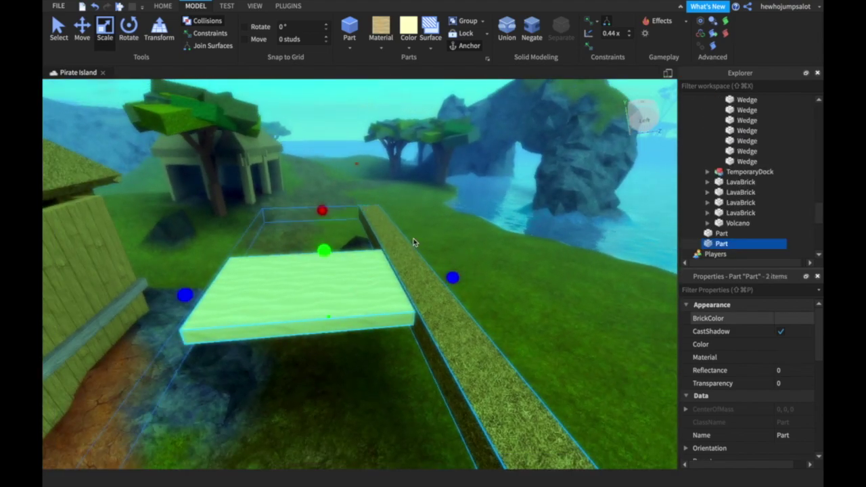
left_click(467, 21)
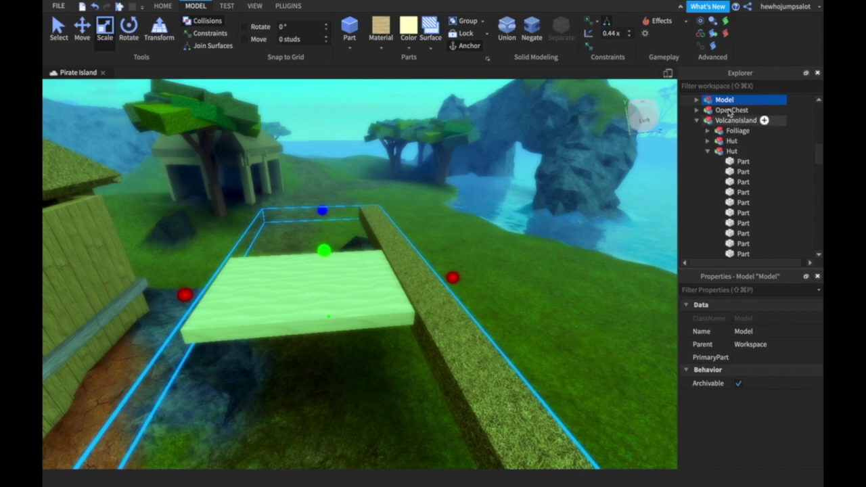
Rename the new group as "two random blocks" and clear the selection.
left_click(762, 331)
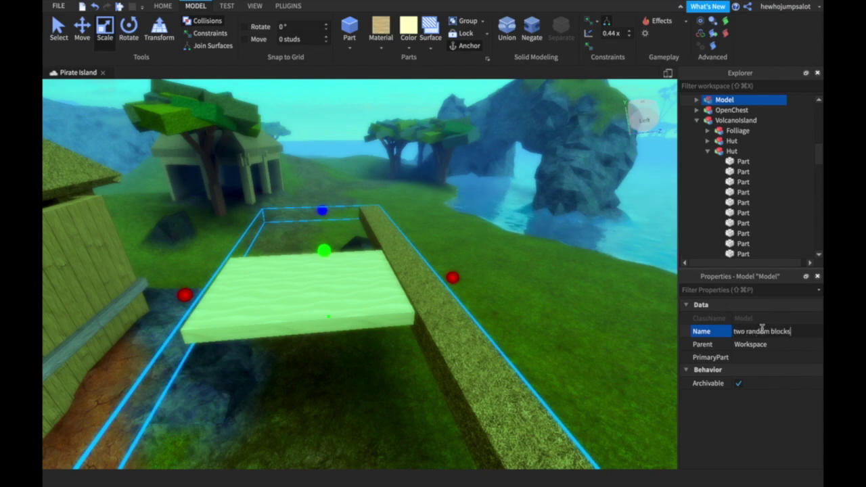
key("Return")
left_click(612, 220)
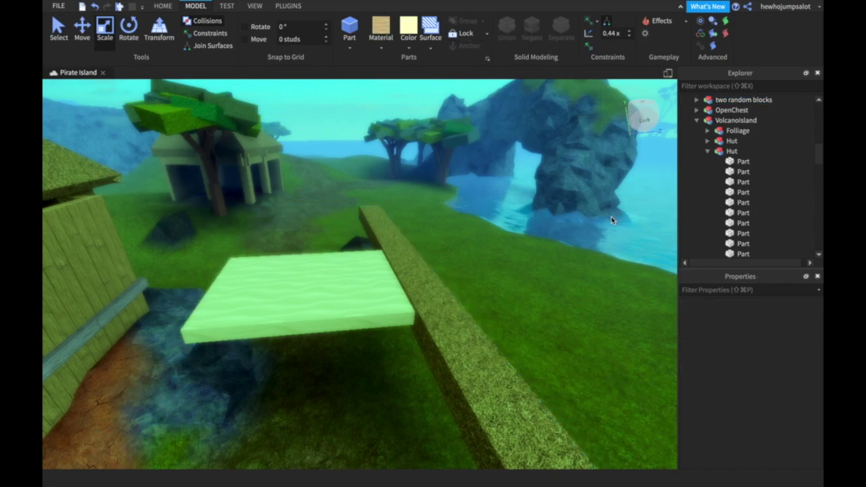
Move the "two random blocks" group away from the hut and onto the grass near the shore.
left_click_drag(374, 272, 529, 263)
key("d")
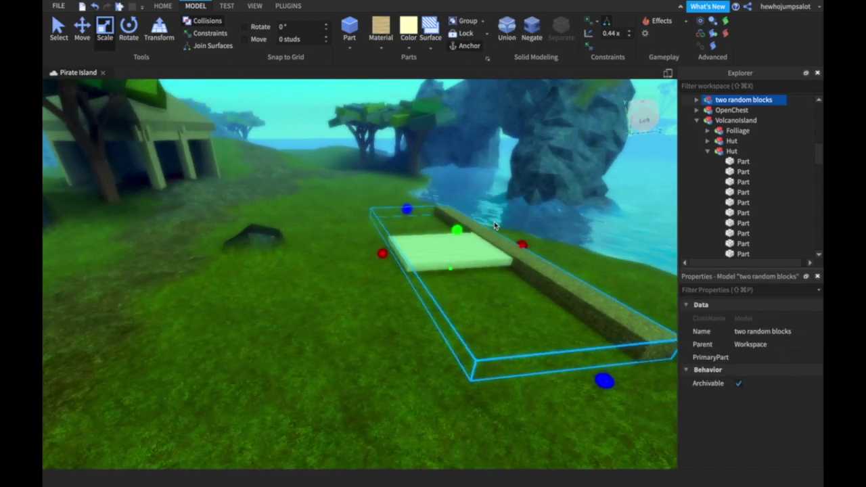
left_click_drag(410, 231, 400, 132)
left_click_drag(408, 220, 412, 146)
scroll(427, 166, "up", 3)
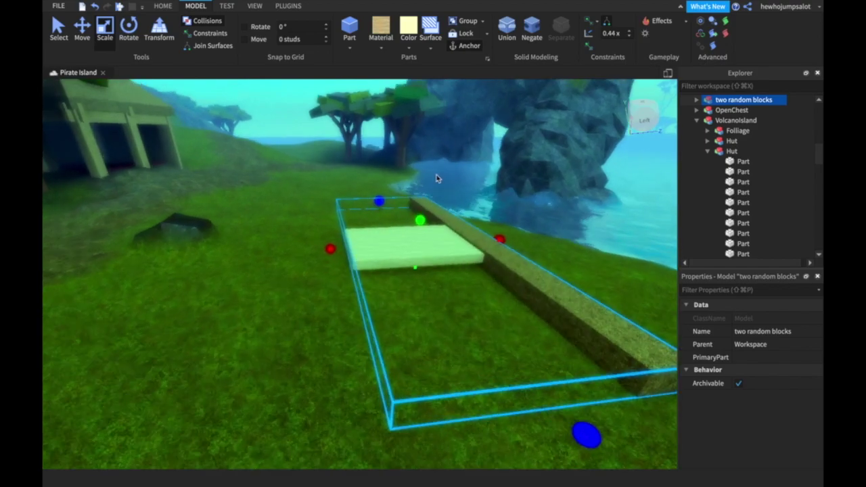
key("d")
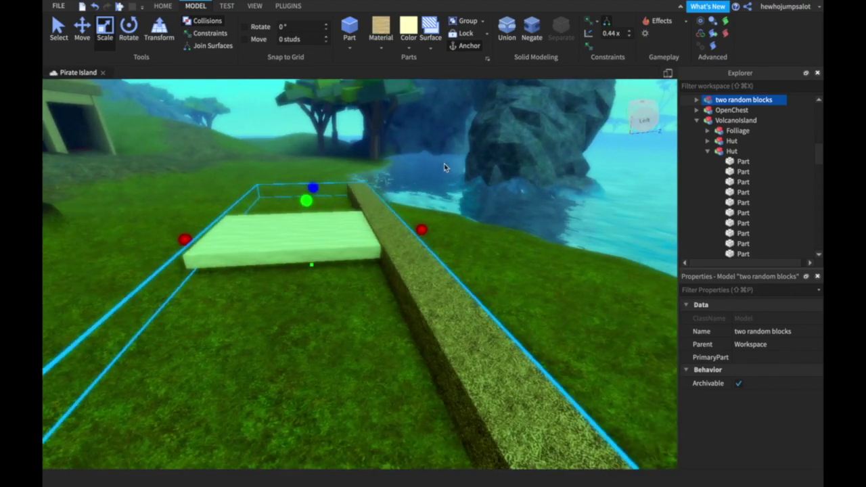
key("s")
left_click(406, 169)
right_click_drag(406, 170, 406, 170)
key("w")
scroll(405, 178, "up", 4)
left_click(404, 224)
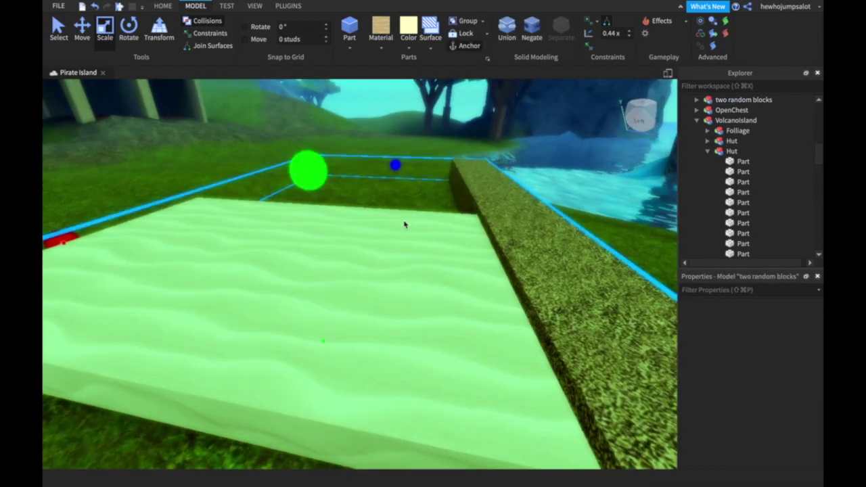
scroll(408, 238, "down", 4)
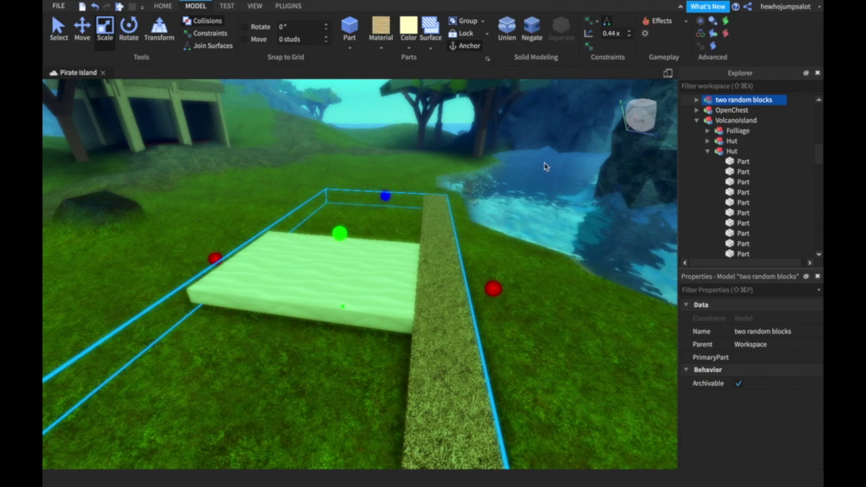
Review the Group and Ungroup commands for "two random blocks" and group the selection again.
right_click(712, 101)
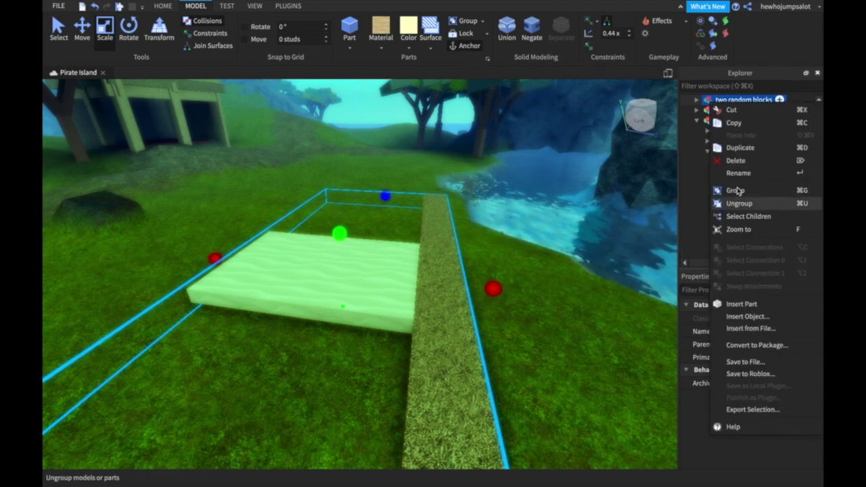
left_click(547, 321)
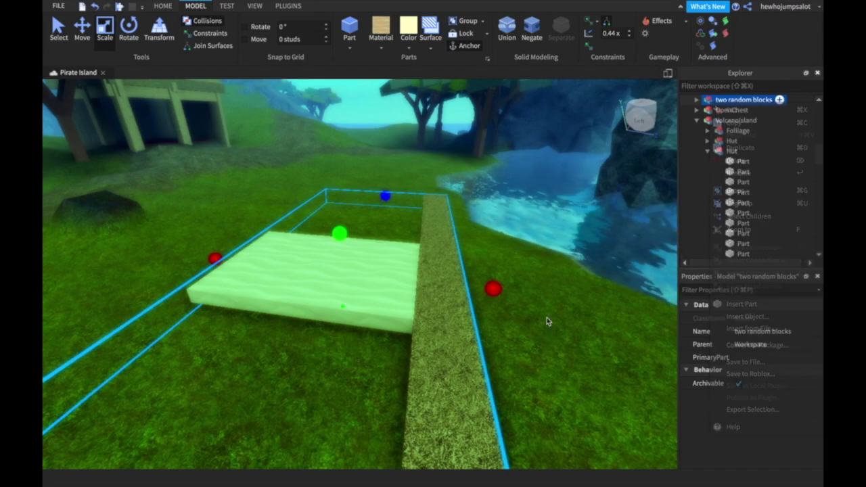
key("super+g")
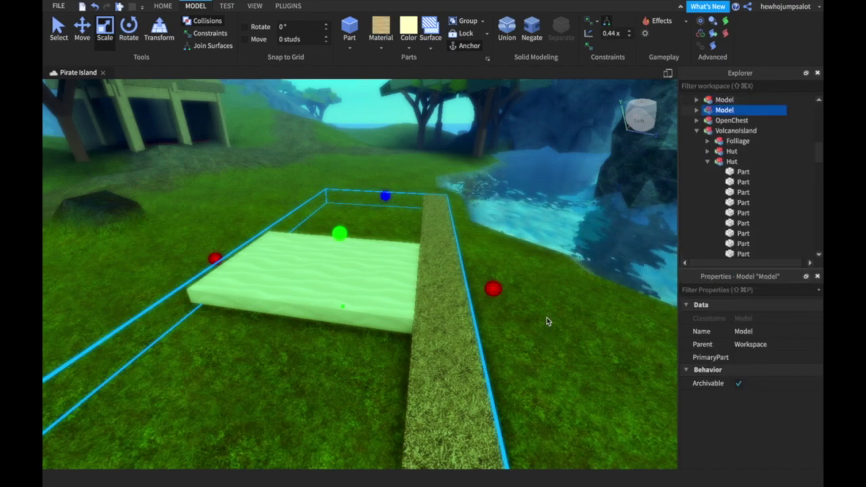
Shift the regrouped blocks slightly, ungroup them into separate parts, and try moving one on its own.
mouse_move(477, 351)
left_mouse_down()
mouse_move(543, 342)
mouse_move(511, 332)
mouse_move(414, 346)
mouse_move(461, 347)
left_mouse_up()
key("super+u")
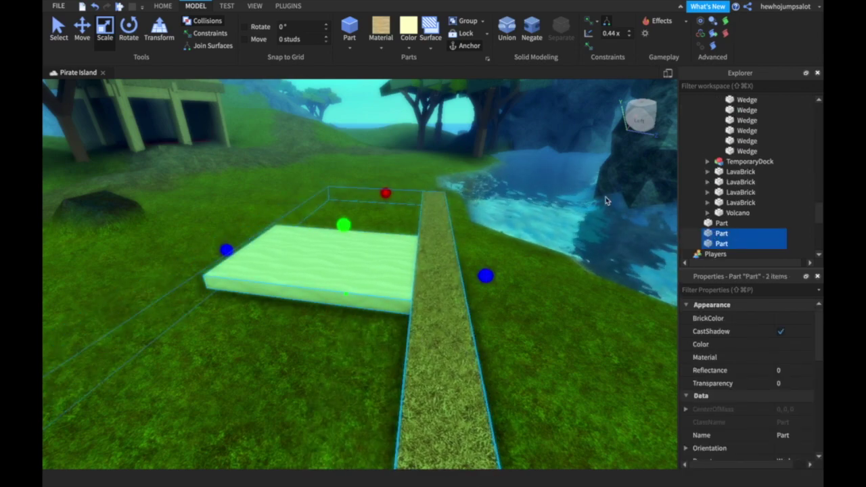
left_click(576, 247)
scroll(464, 277, "up", 3)
left_click_drag(464, 277, 420, 339)
scroll(521, 276, "down", 6)
Undo the ungrouping, moving, renaming and grouping of the two blocks, back to the roof beam on the hut.
key("super+z")
key("super+z")
key("super+z")
key("super+z")
key("super+z")
key("super+z")
key("super+z")
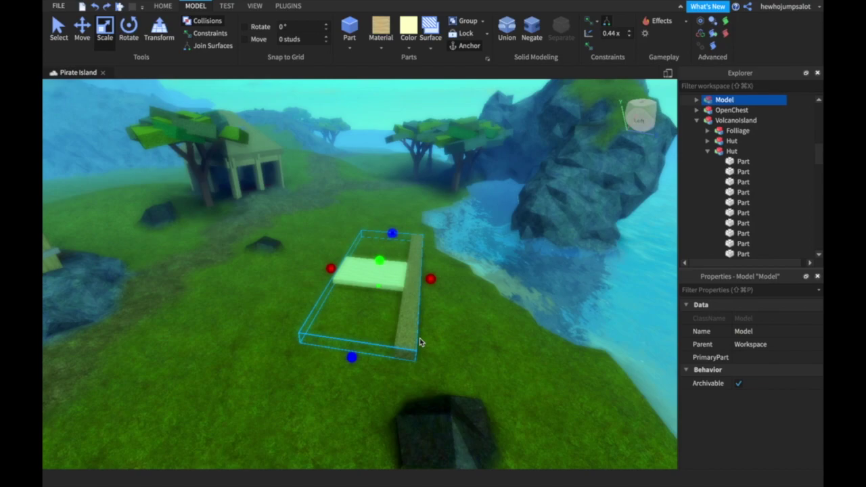
key("super+z")
key("super+z")
key("super+z")
key("super+z")
key("super+z")
key("super+z")
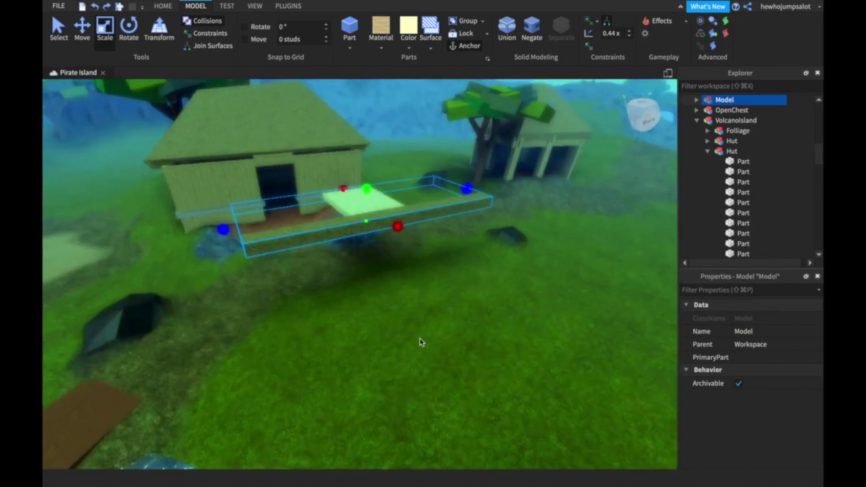
key("w")
right_click_drag(420, 338, 423, 344)
key("s")
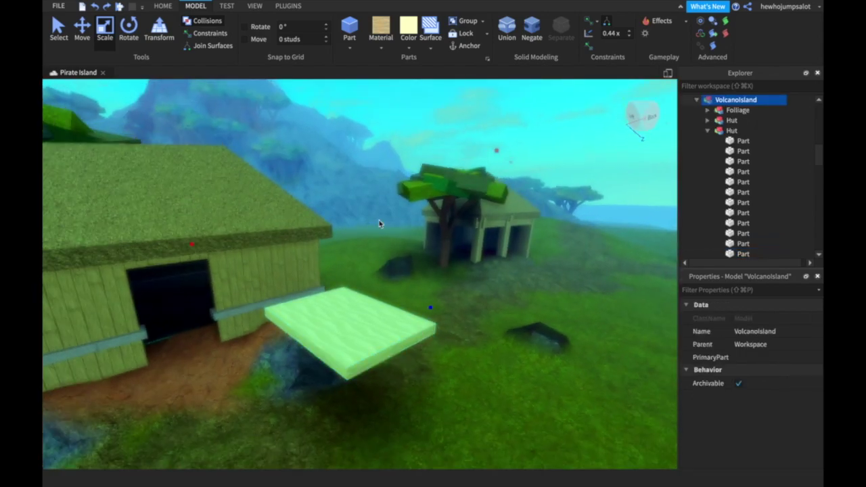
Review the available effects and insert a Fire effect into the VolcanoIsland model.
left_click(685, 24)
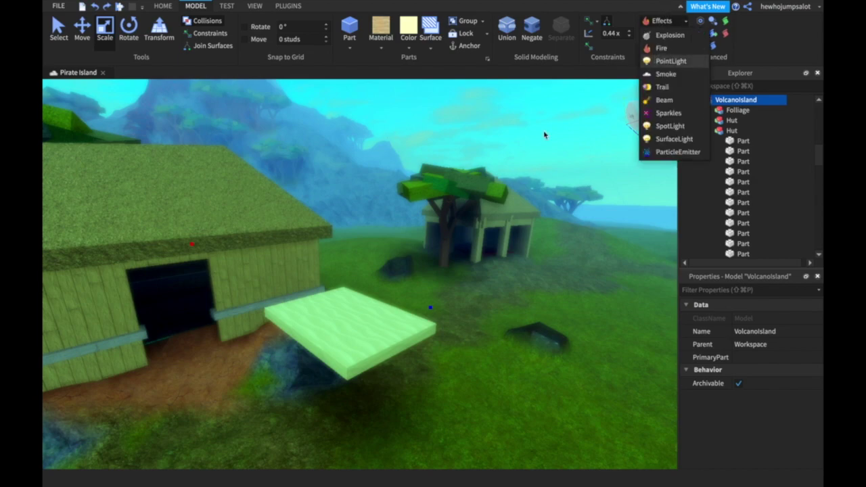
left_click(389, 330)
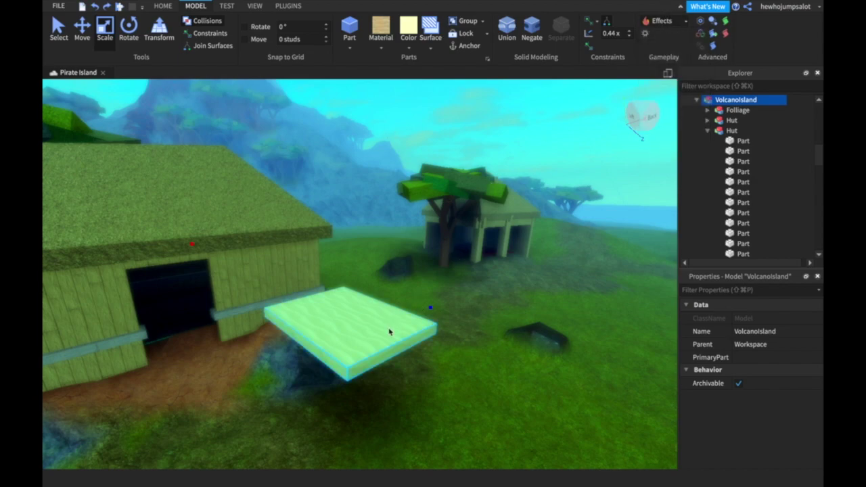
left_click(670, 25)
left_click(667, 47)
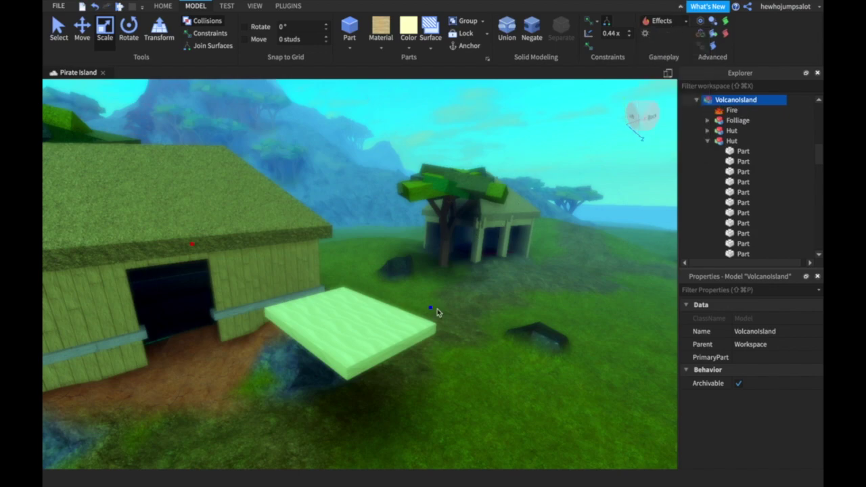
Add a Fire effect to the floating sand slab beside the hut.
left_click(333, 321)
left_click(670, 25)
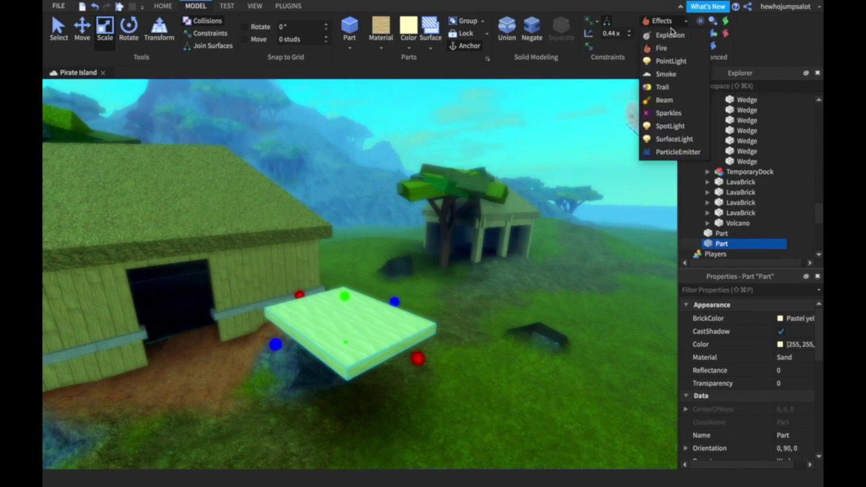
left_click(667, 47)
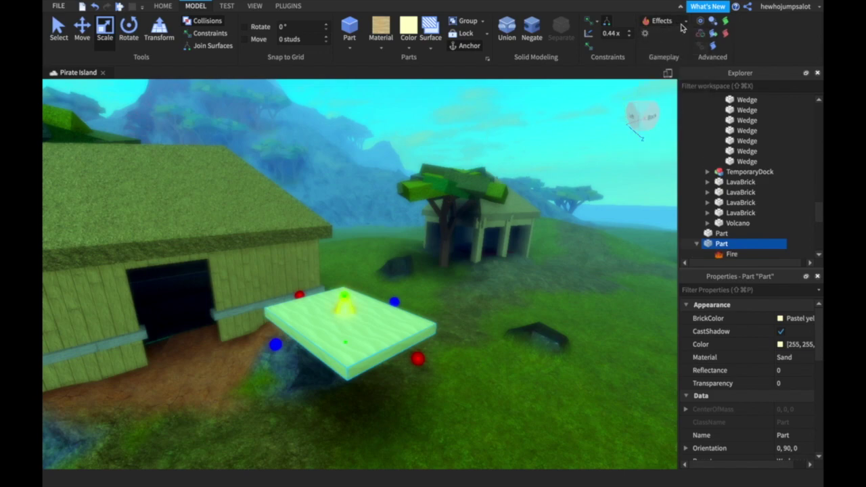
Add Smoke and Sparkles effects to the floating sand slab beside the hut.
left_click(679, 26)
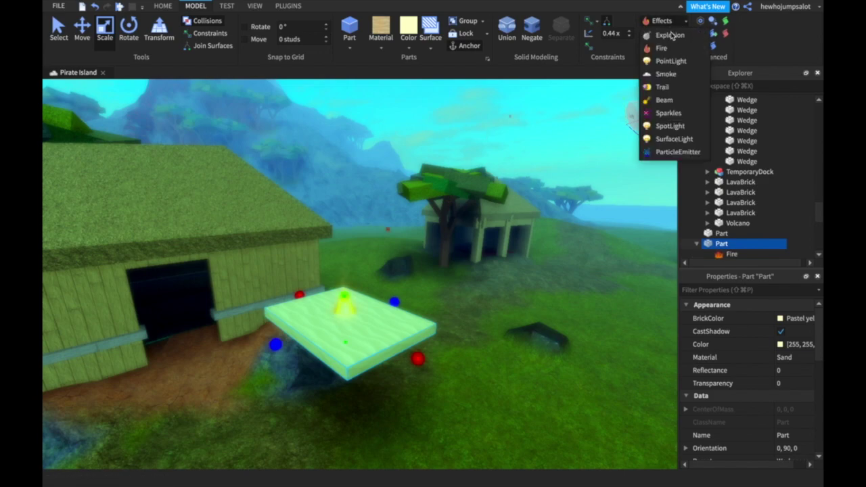
left_click(665, 74)
left_click(676, 27)
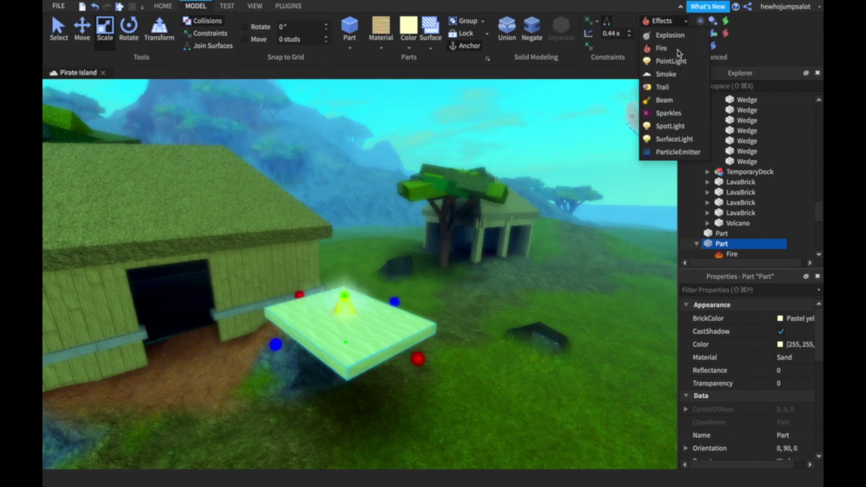
left_click(667, 126)
right_click_drag(538, 218, 538, 218)
key("w")
key("s")
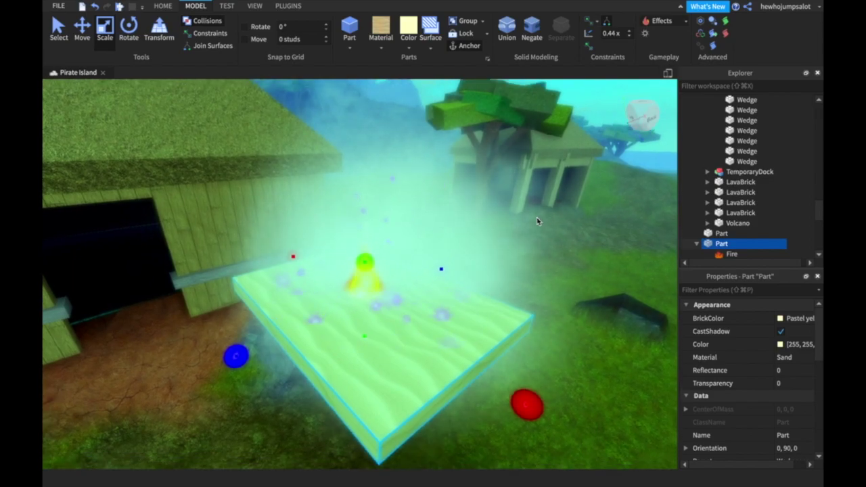
key("w")
Delete the Fire, Smoke and Sparkles effects from the floating sand slab.
scroll(747, 234, "down", 2)
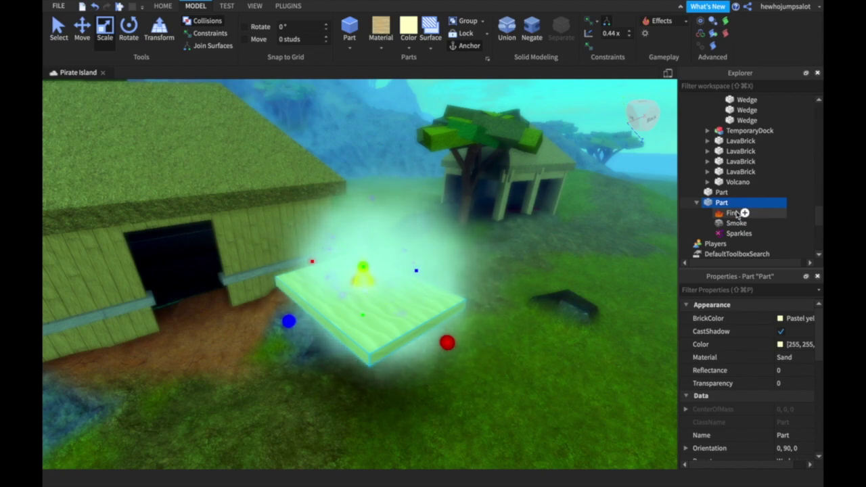
left_click(735, 214)
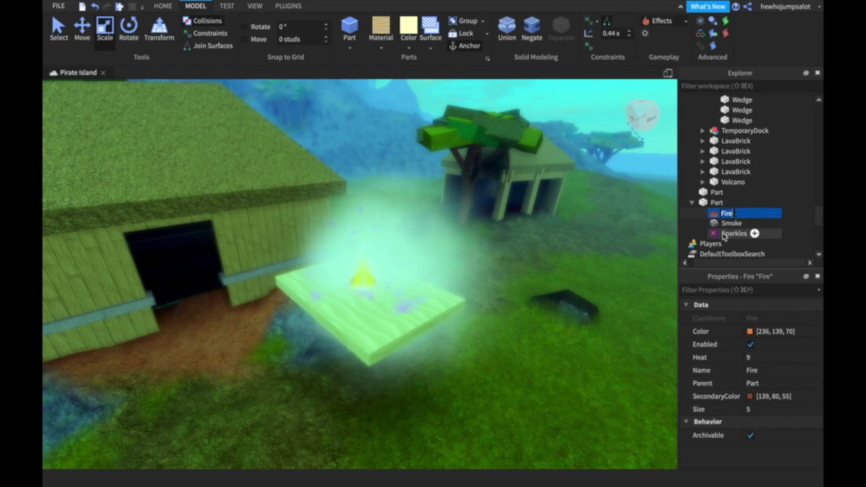
left_click(725, 234, "shift")
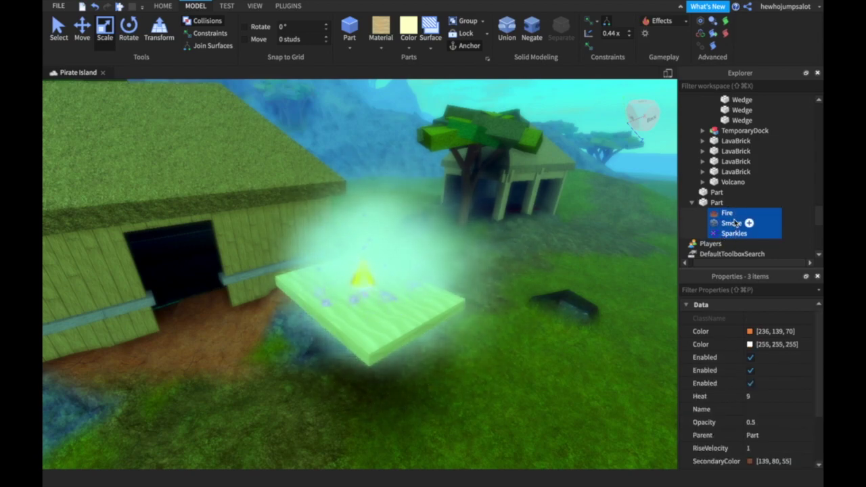
key("Delete")
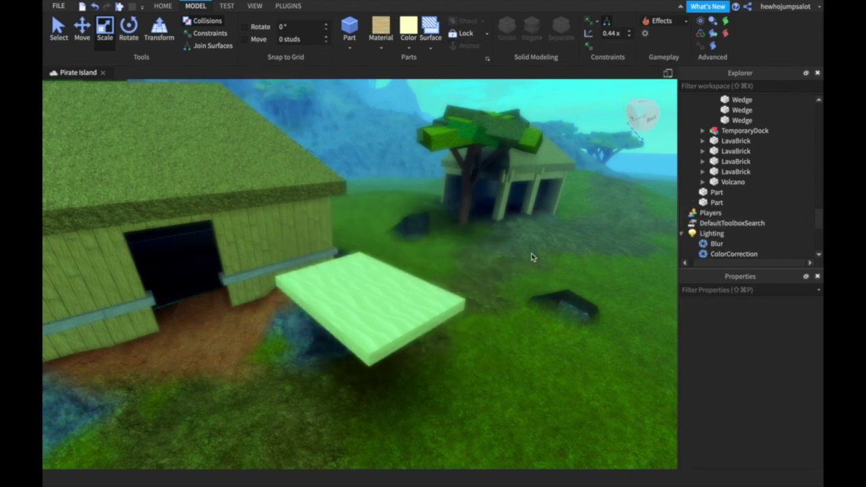
Insert a spawn location above the sand slab and delete it again.
left_click(646, 37)
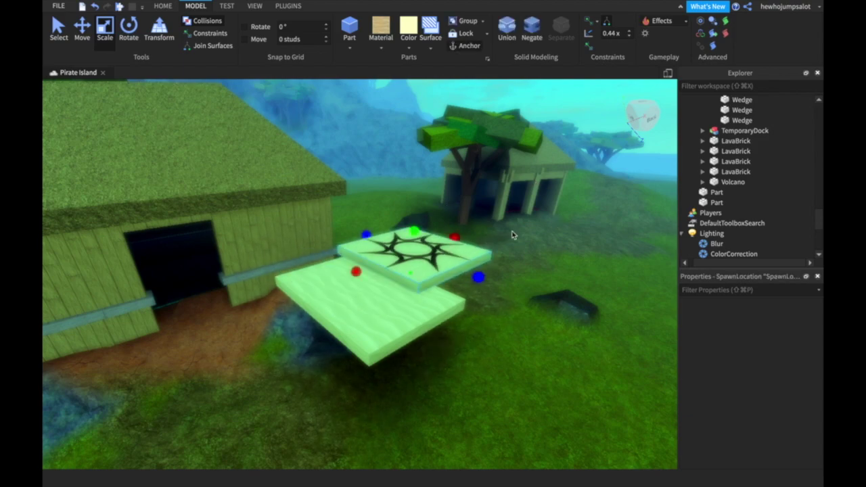
key("Delete")
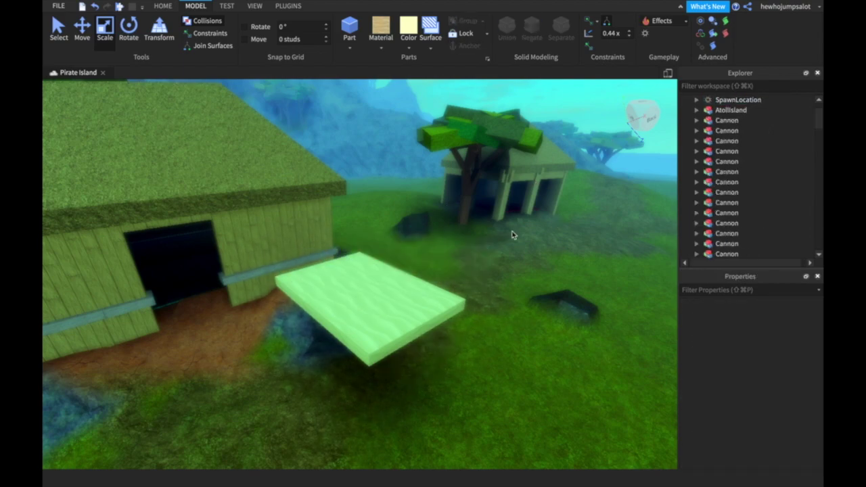
left_click(727, 99)
right_click(729, 100)
left_click(561, 146)
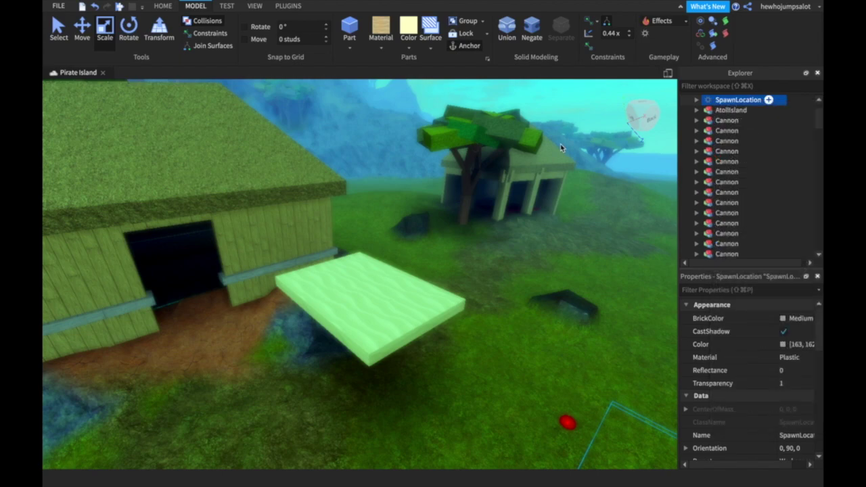
left_click(561, 146)
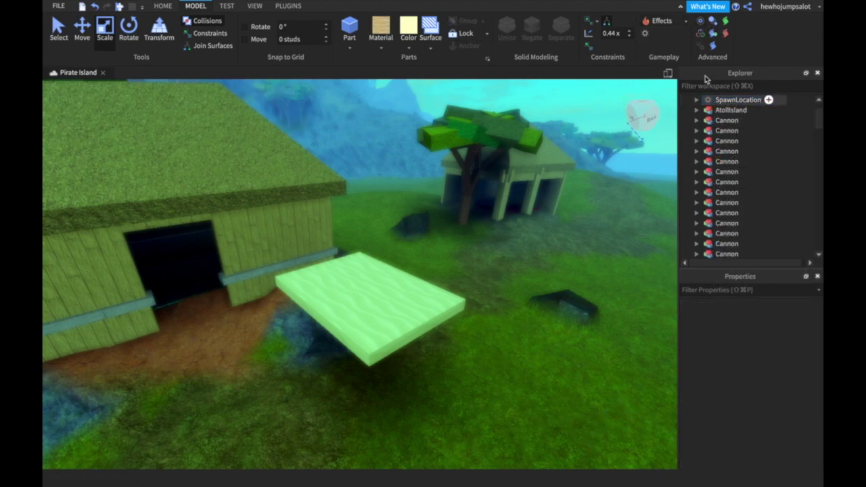
left_click(719, 151)
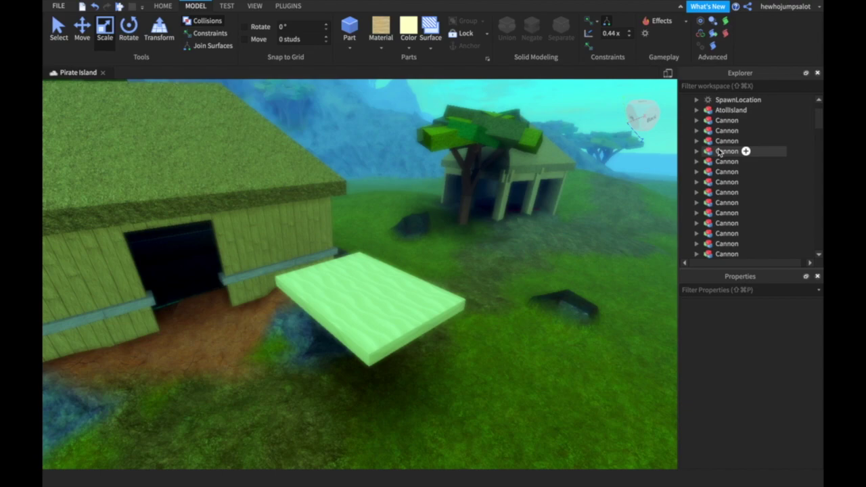
right_click(718, 153)
left_click(519, 202)
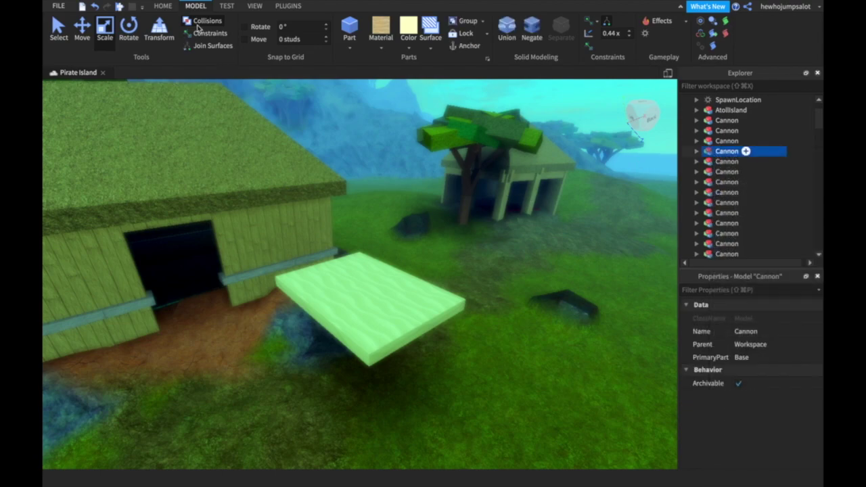
Review the testing and view tools, including the server cleanup and the script output window.
left_click(226, 7)
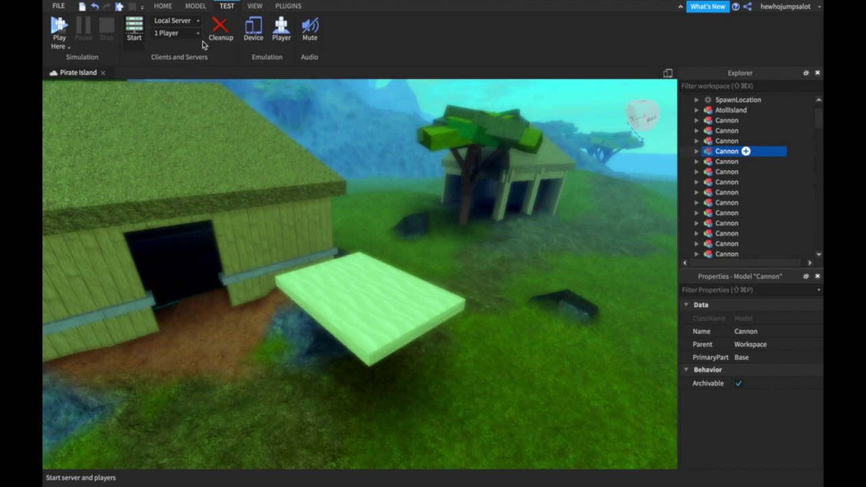
left_click(231, 29)
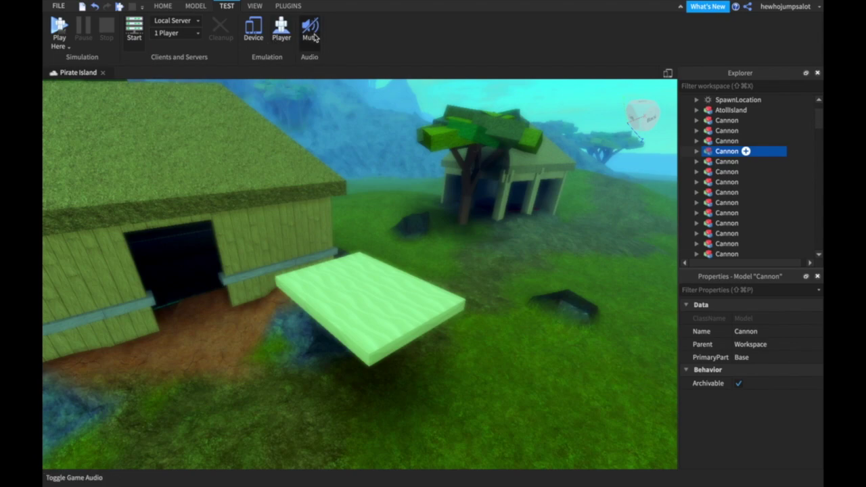
left_click(255, 7)
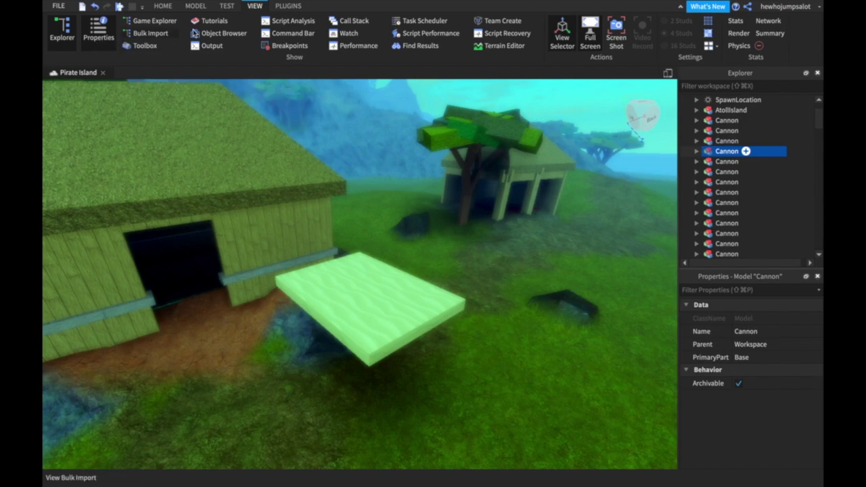
left_click(210, 48)
left_click(210, 47)
Open the Load Character plugin and enter the account's username to load its avatar.
left_click(290, 6)
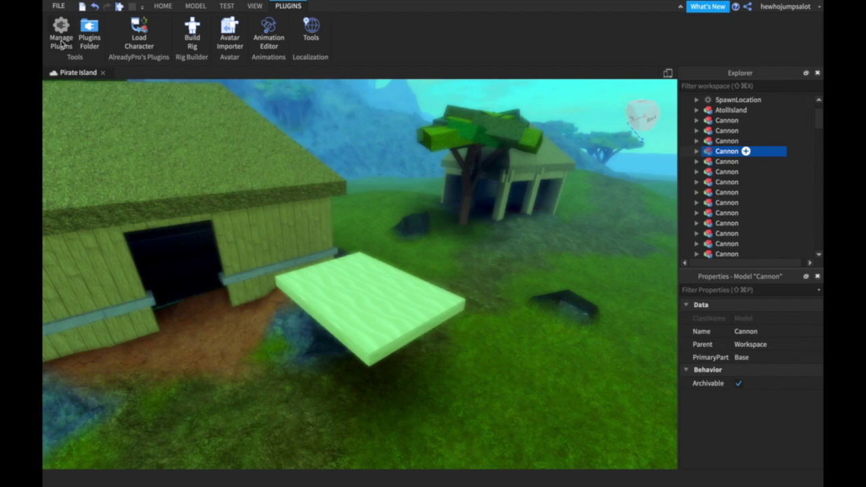
left_click(137, 34)
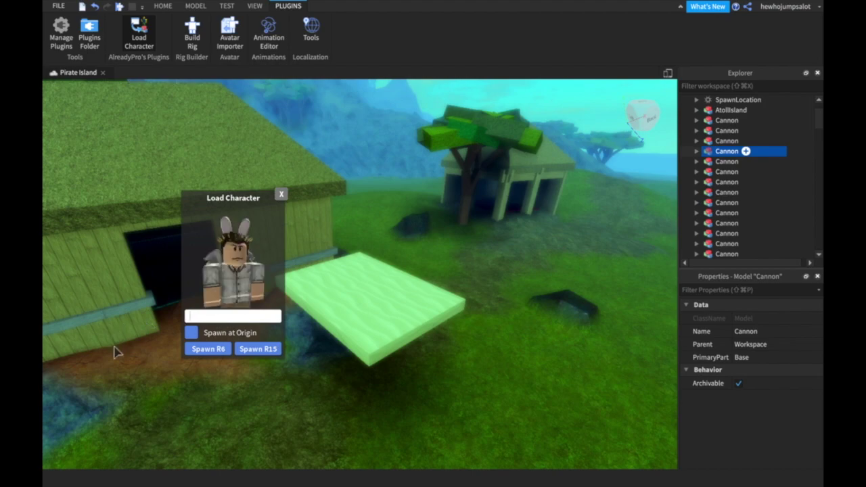
left_click(137, 313)
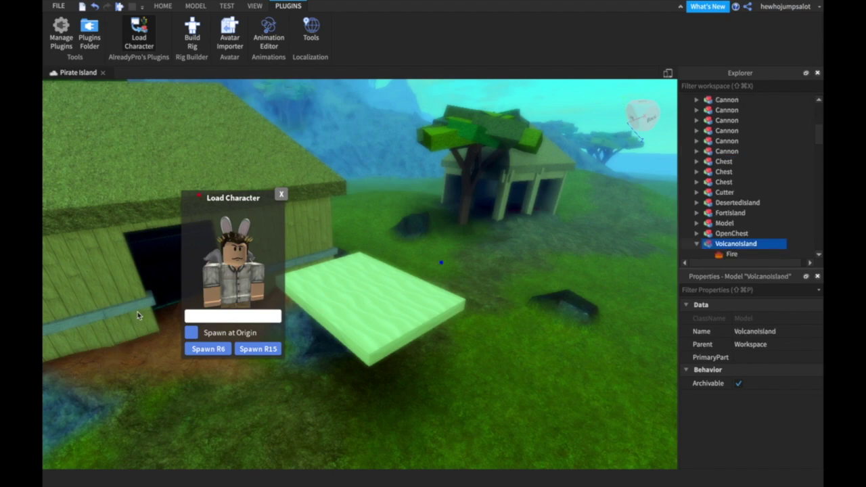
left_click(200, 316)
type("hehwojumpsalot")
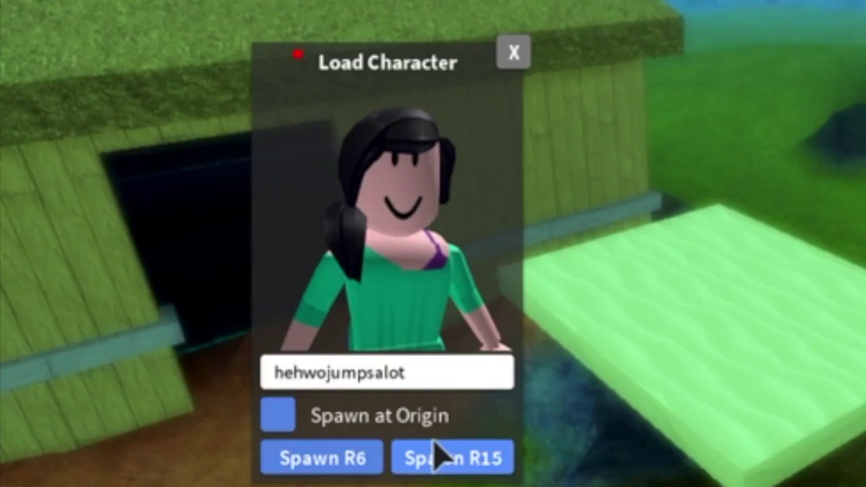
left_click_drag(426, 376, 143, 379)
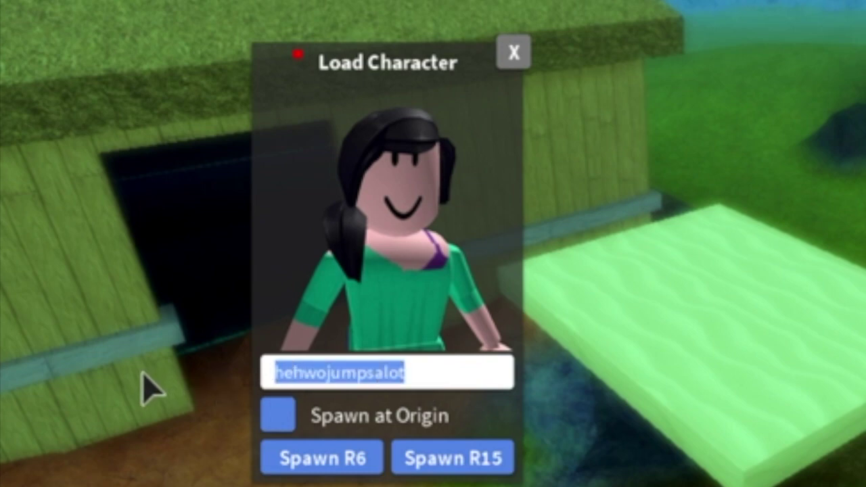
key("BackSpace")
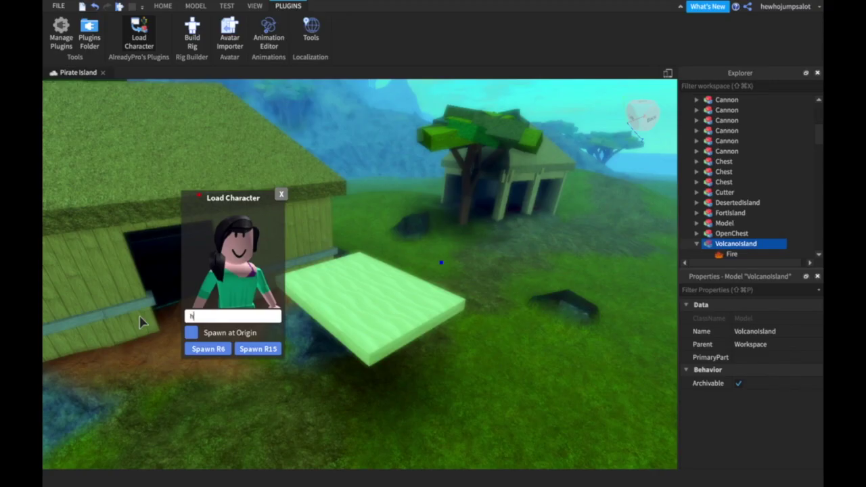
type("hewhojumpsalot")
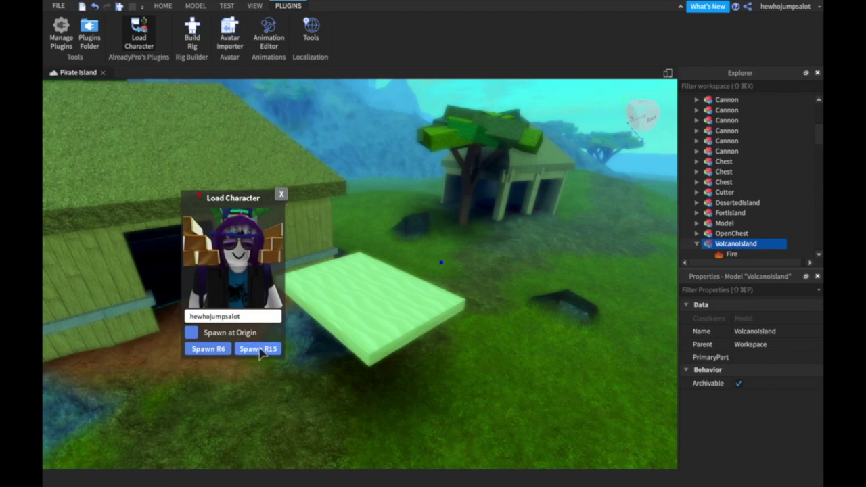
Spawn R15 copies of the loaded avatar and filter the workspace objects by its username to locate them.
right_click_drag(336, 290, 336, 290)
scroll(336, 290, "down", 5)
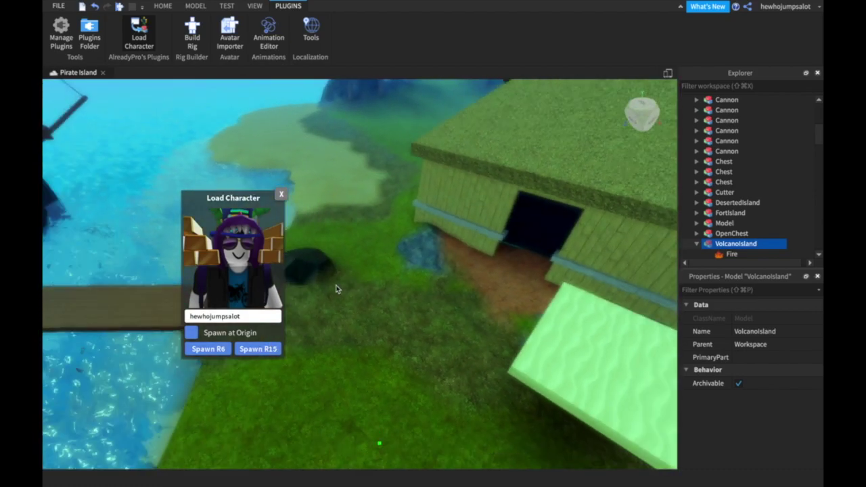
scroll(323, 261, "down", 5)
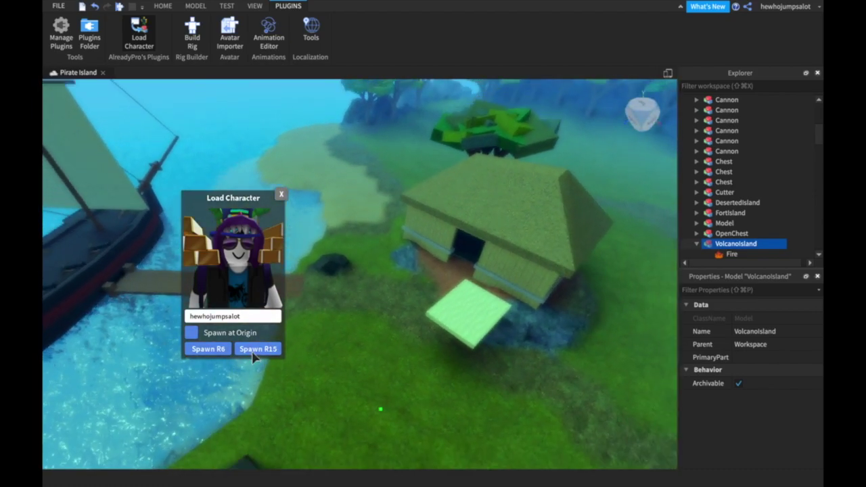
key("s")
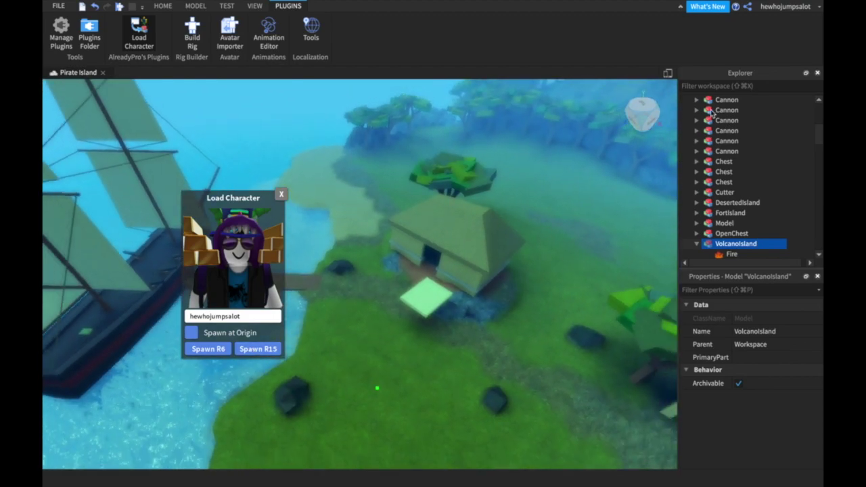
left_click(722, 86)
type("hewho")
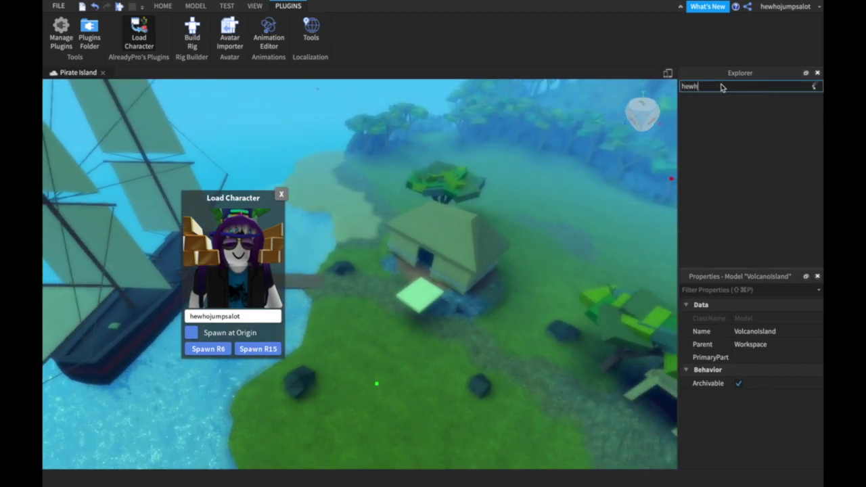
right_click_drag(412, 258, 403, 261)
left_click(412, 258)
key("s")
key("d")
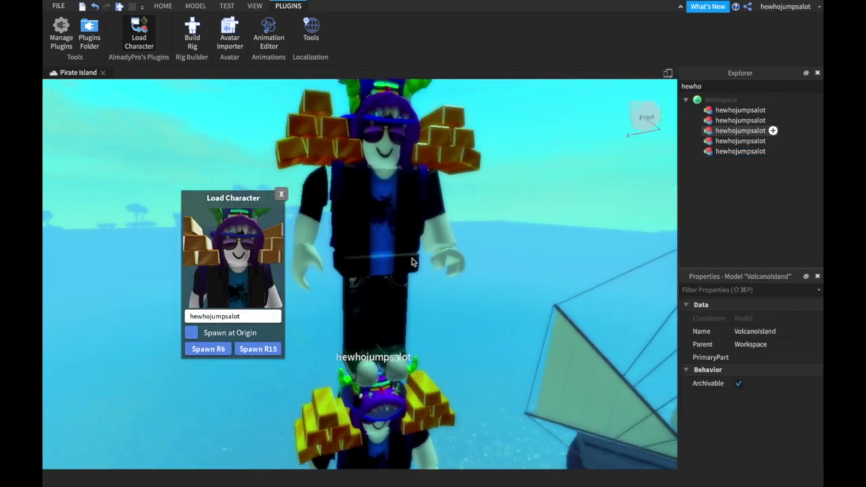
Close the character loader and delete all spawned avatar copies from the workspace.
key("s")
left_click(282, 195)
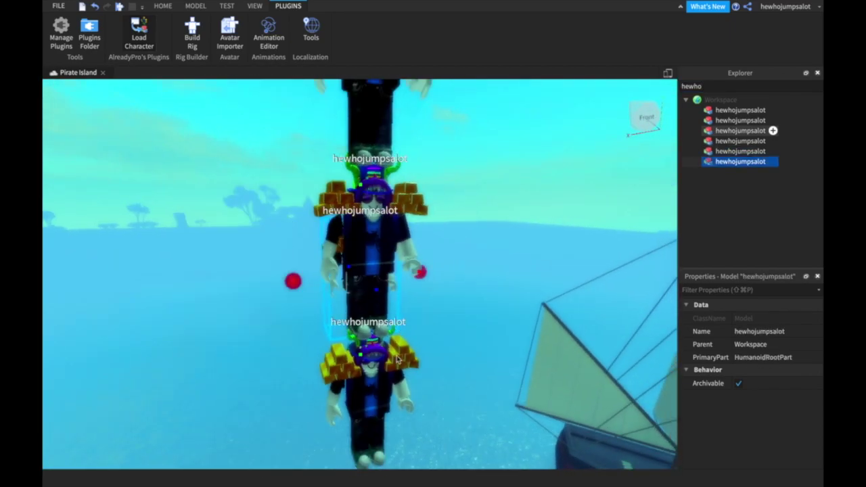
right_click_drag(396, 358, 390, 377)
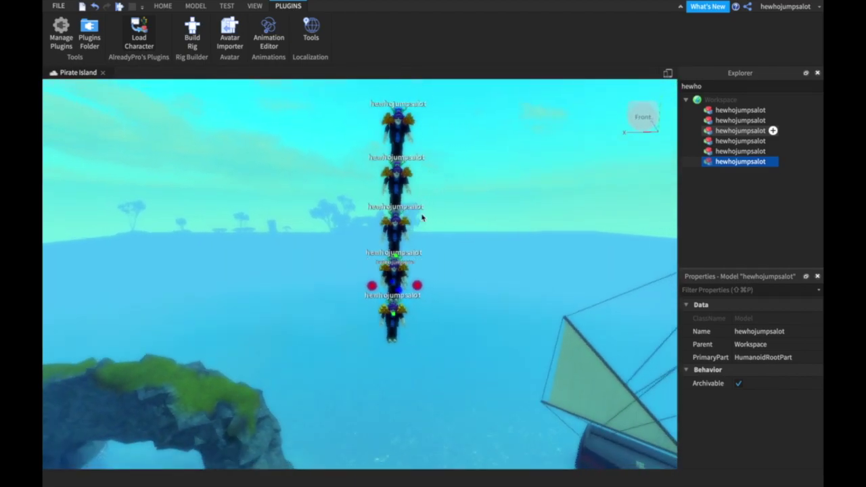
key("s")
left_click(361, 142)
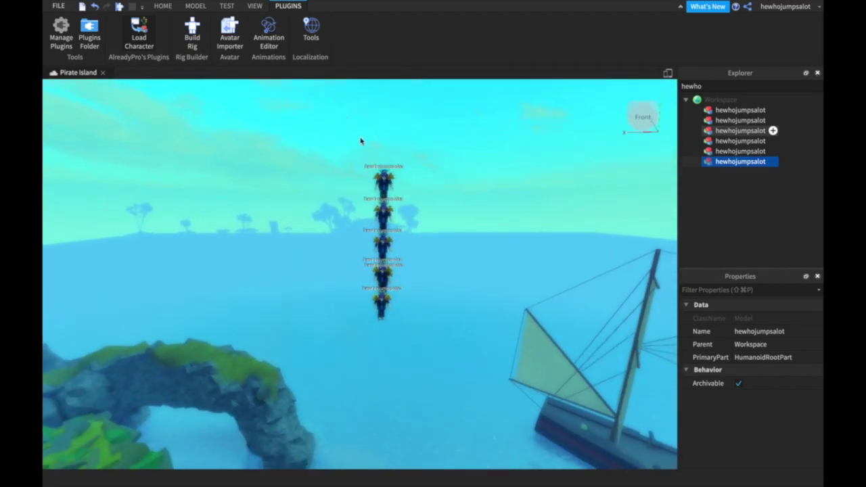
left_click(408, 341)
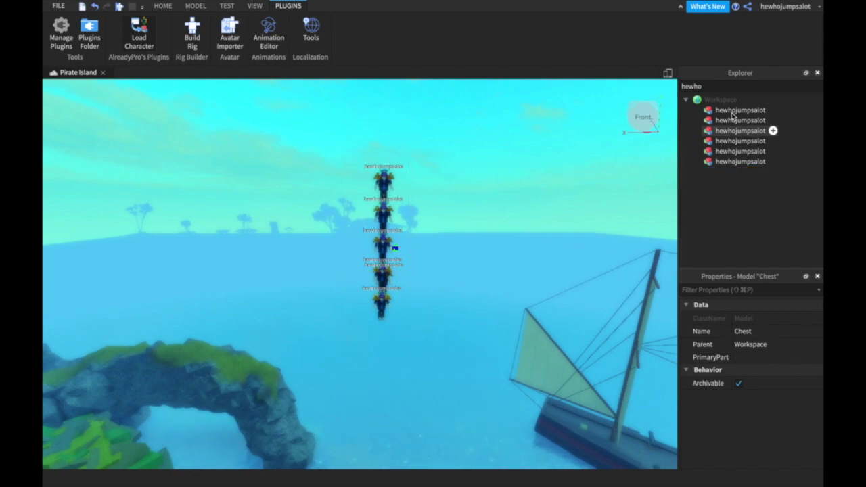
left_click(733, 111)
left_click(725, 163, "shift")
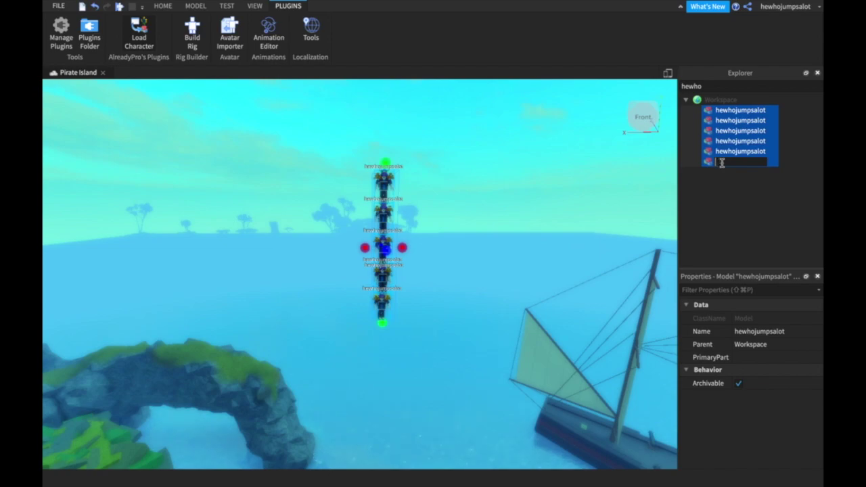
left_click(732, 179)
left_click(730, 111)
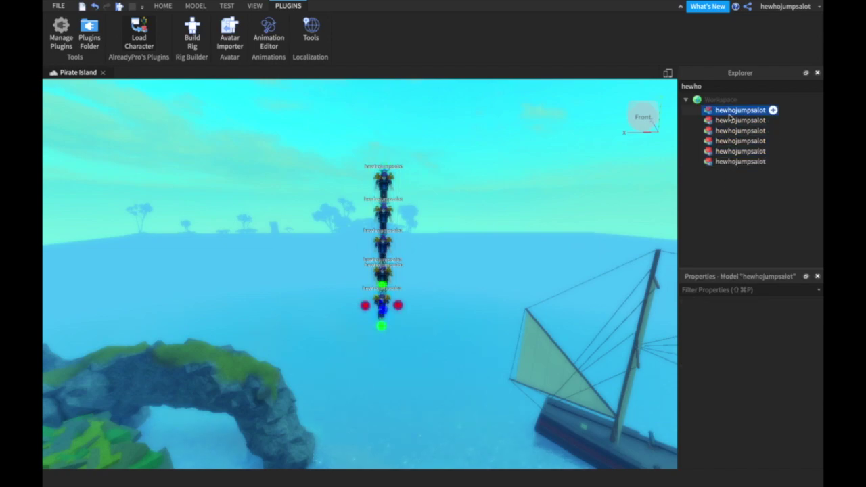
left_click(723, 163, "shift")
key("Delete")
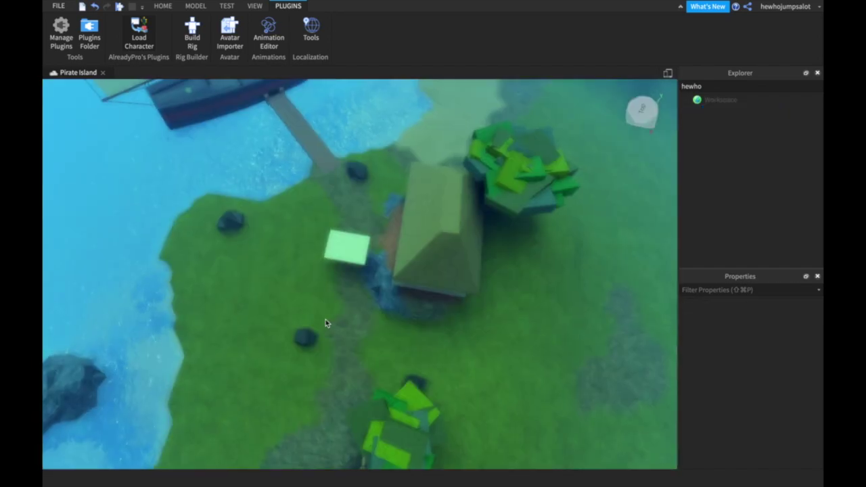
Examine the island's shoreline around the dock, the hut and the grassy edge beside the water.
key("w")
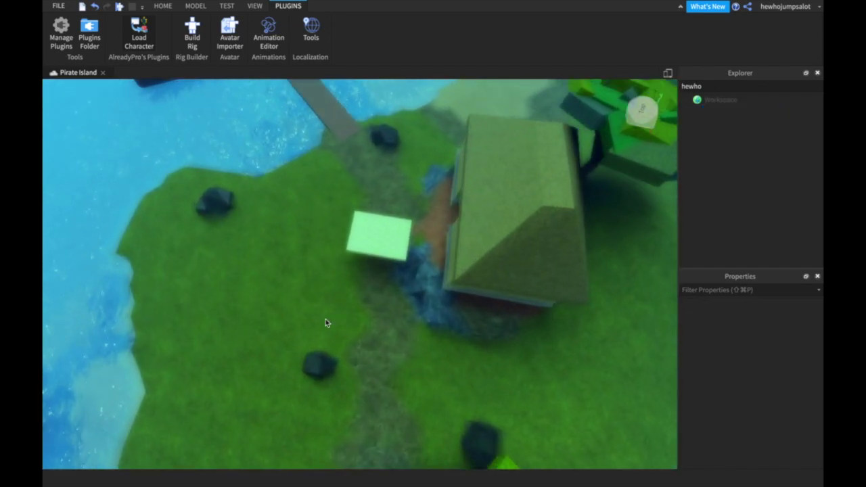
right_click_drag(330, 317, 326, 319)
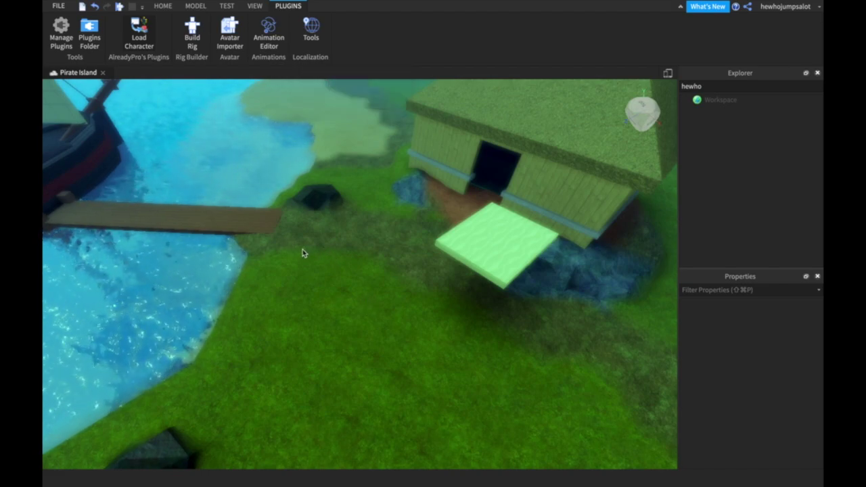
right_click_drag(421, 241, 421, 241)
key("w")
key("w")
scroll(421, 241, "down", 10)
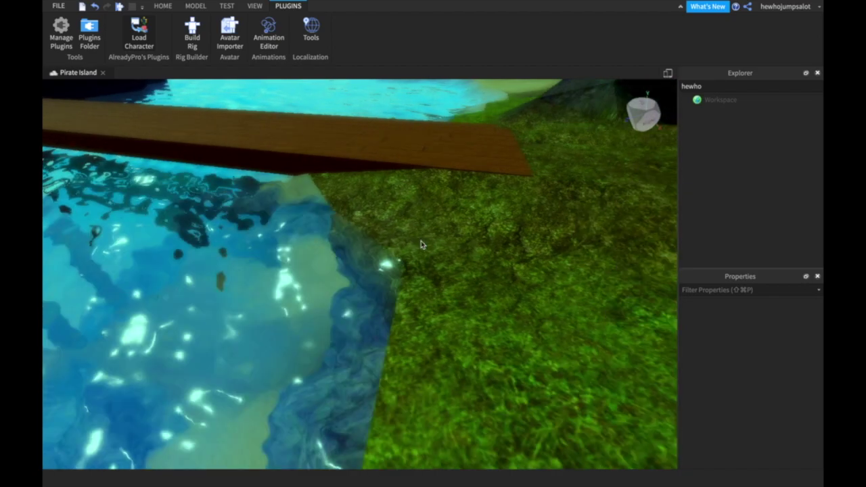
scroll(421, 241, "down", 4)
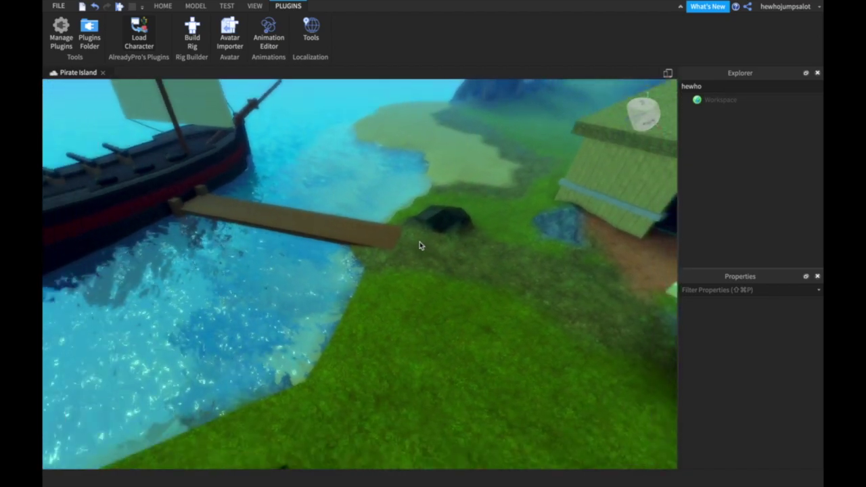
key("w")
right_click_drag(421, 241, 421, 241)
scroll(421, 241, "down", 6)
scroll(420, 240, "up", 6)
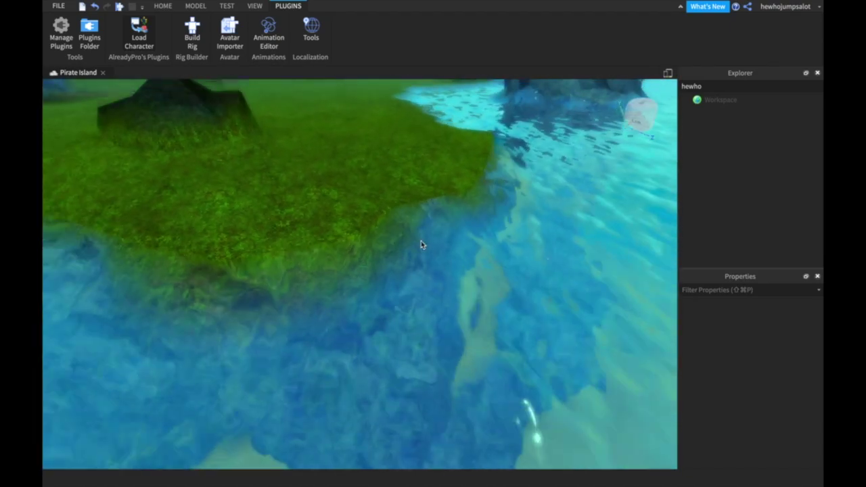
scroll(421, 241, "down", 5)
Open the Terrain Editor and show its terrain editing tools.
left_click(170, 6)
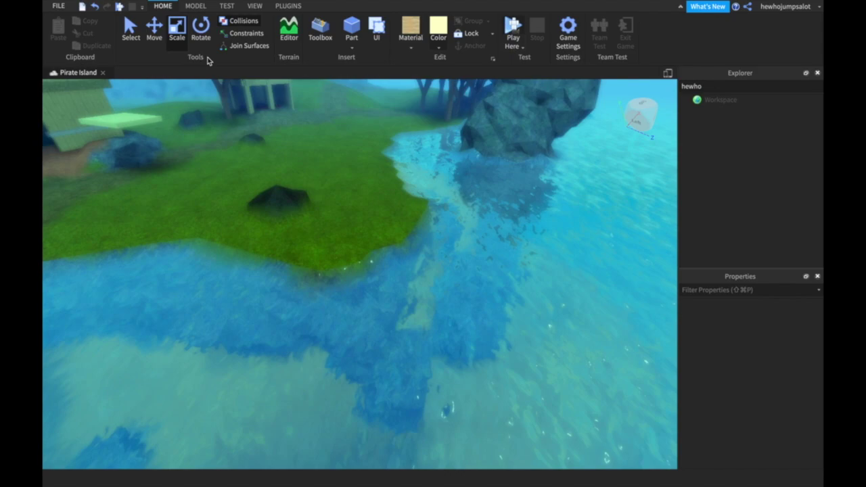
left_click(295, 26)
right_click(254, 223)
left_click(204, 90)
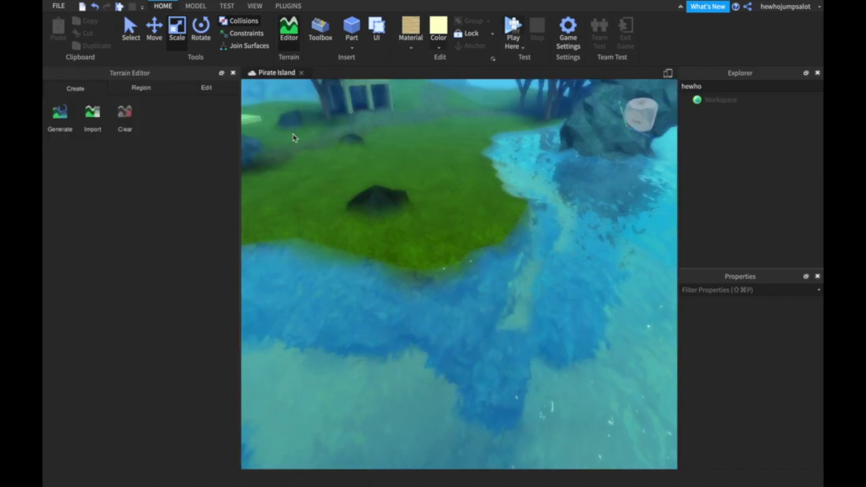
right_click(293, 134)
key("Escape")
left_click(218, 91)
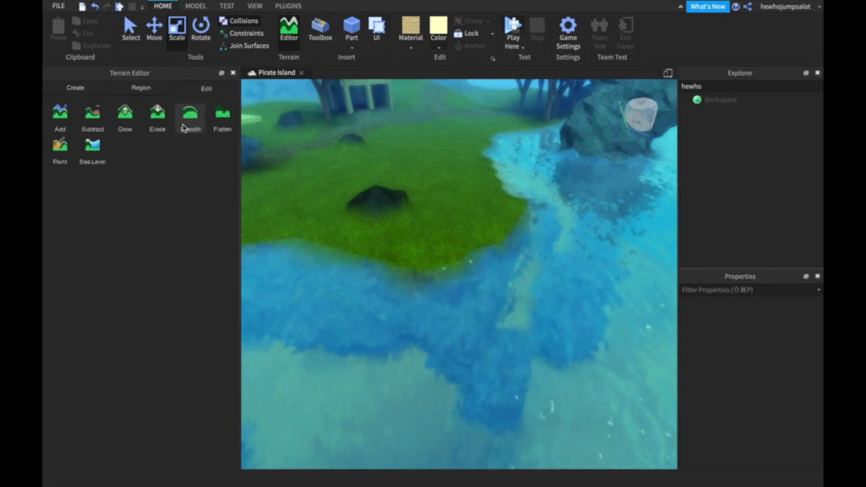
Examine the grass, beach and dock shoreline and compare the terrain creation tools with the editing tools.
scroll(326, 244, "up", 8)
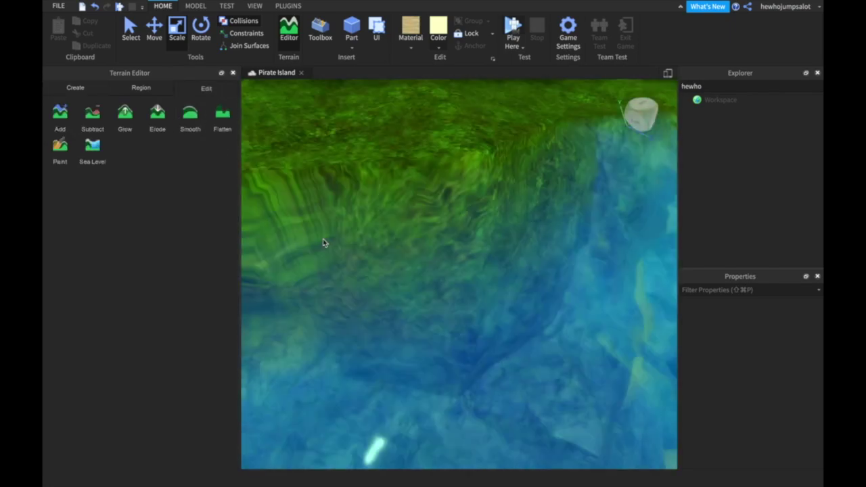
scroll(324, 240, "down", 6)
key("s")
key("a")
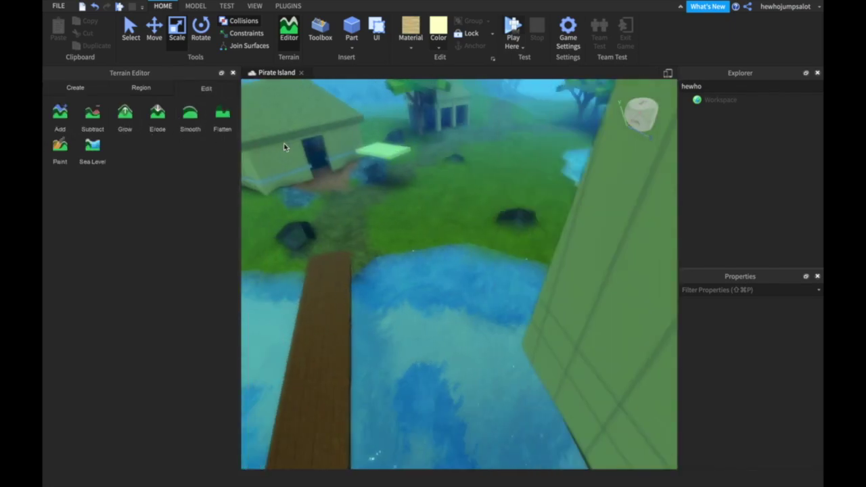
key("a")
right_click_drag(303, 155, 306, 155)
key("d")
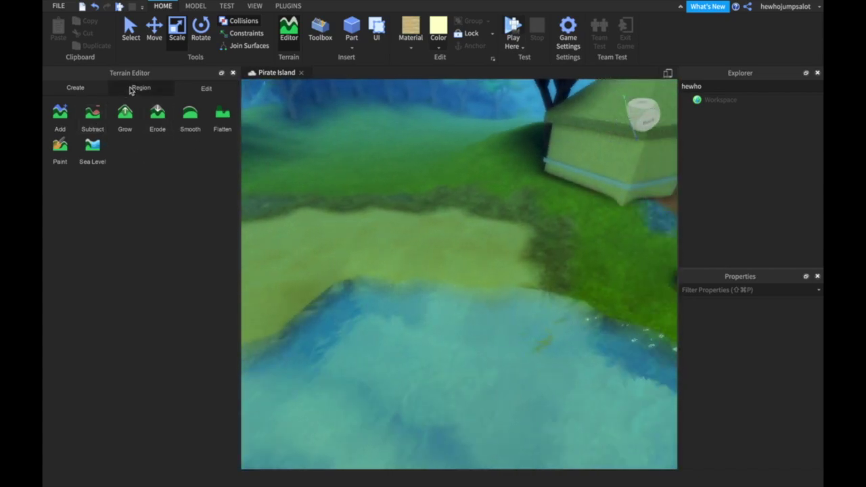
left_click(95, 88)
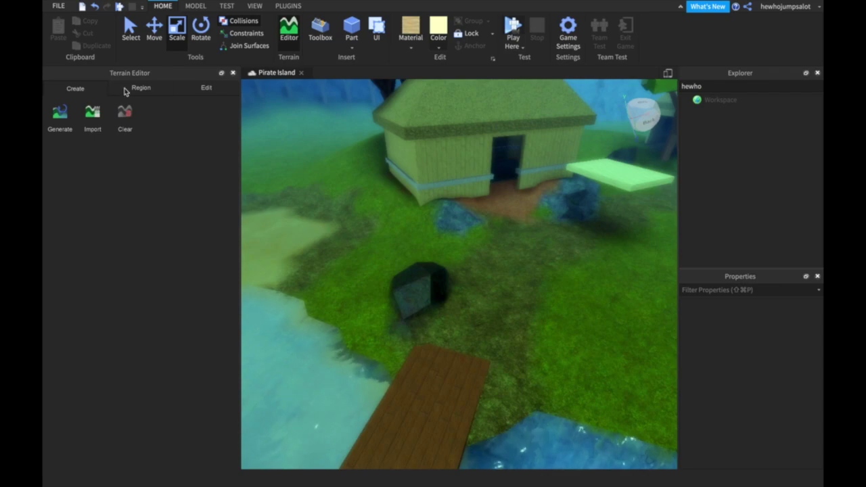
left_click(203, 88)
right_click_drag(289, 175, 289, 175)
key("d")
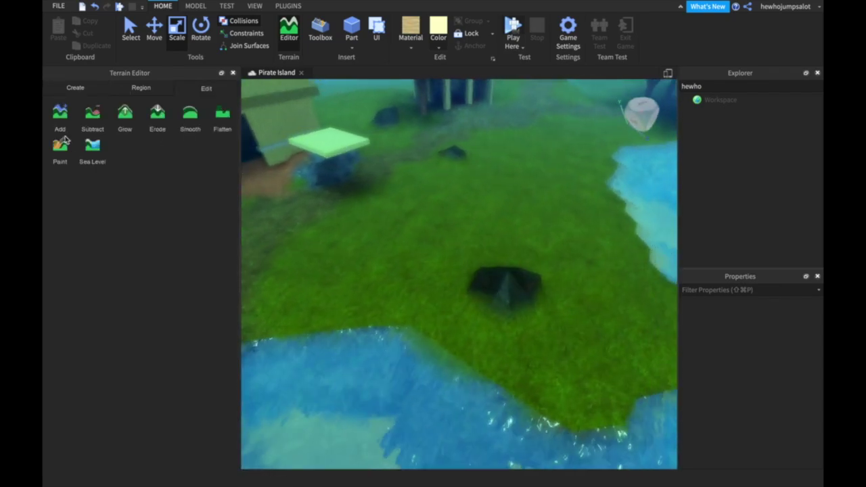
Set up the terrain Paint tool with a base size of 2 and the grey rock material.
left_click(68, 147)
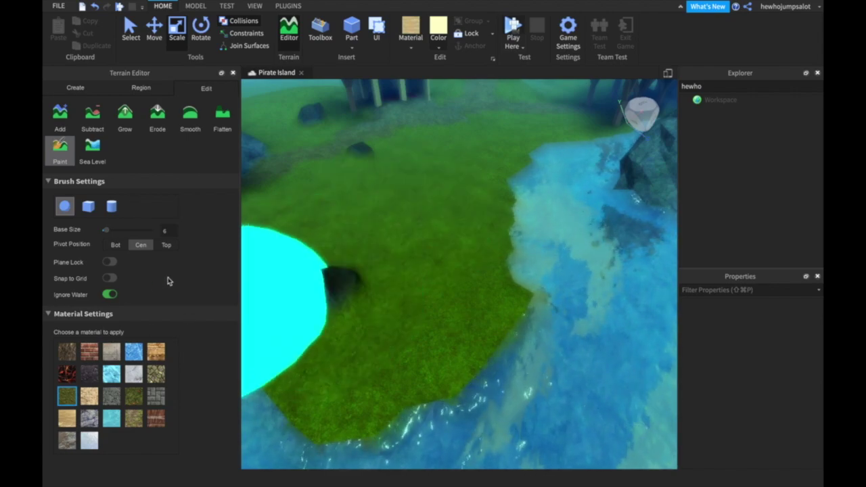
left_click_drag(111, 230, 75, 231)
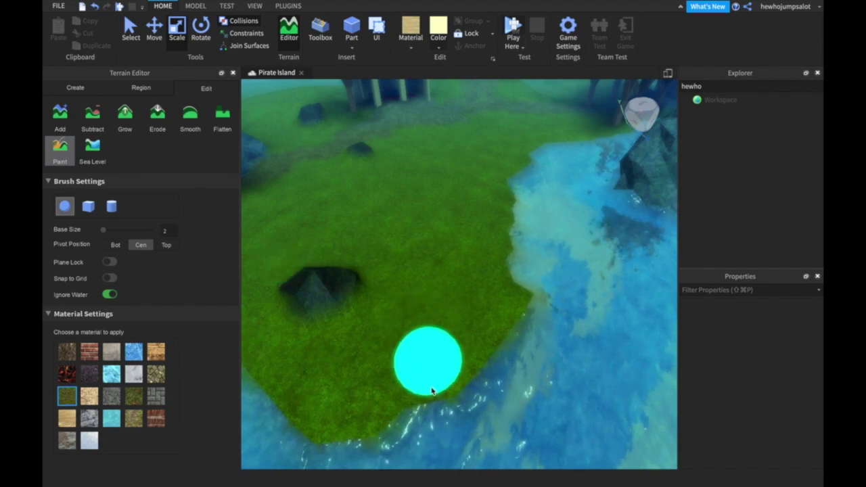
left_click(88, 421)
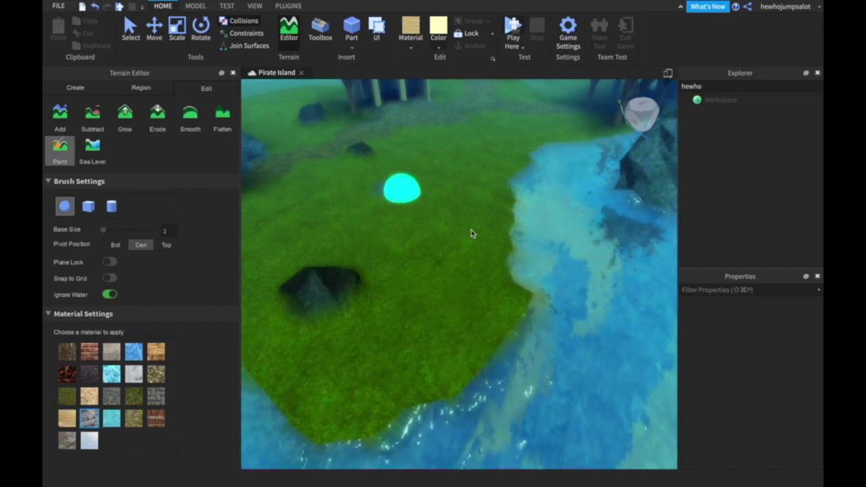
Paint grey rock along the water's edge of the grassy point near the small dark boulder.
key("w")
key("d")
key("s")
key("d")
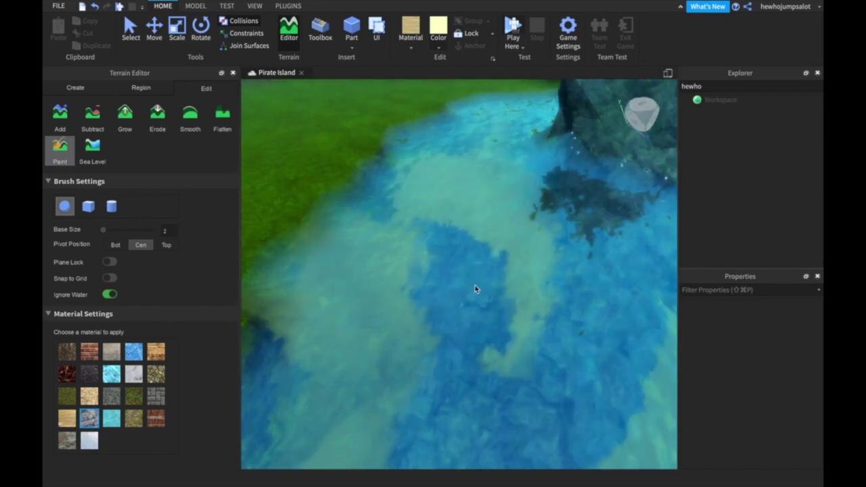
key("a")
left_click(429, 312)
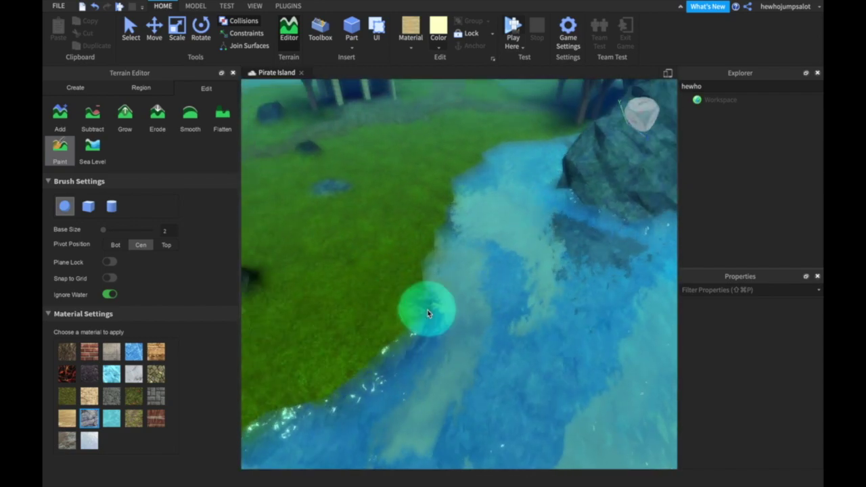
left_click_drag(362, 348, 422, 299)
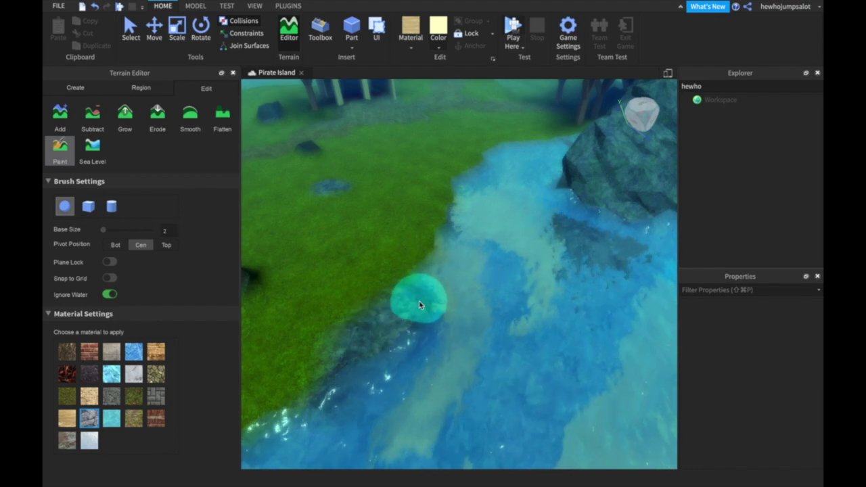
scroll(348, 348, "down", 2)
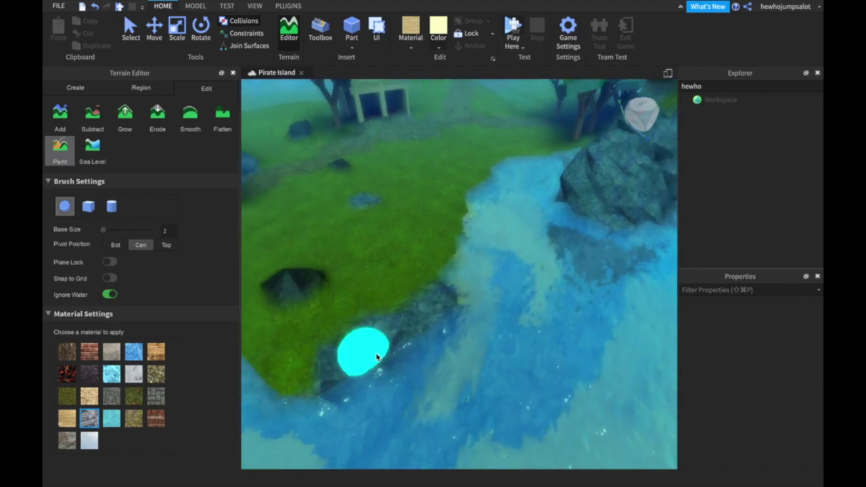
Extend the painted rock border along the shore to the dock and past it to the sandy beach.
left_click(313, 370)
key("a")
left_click_drag(318, 369, 332, 355)
key("a")
mouse_move(403, 329)
left_mouse_down()
mouse_move(285, 321)
mouse_move(313, 353)
left_mouse_up()
key("a")
key("a")
key("s")
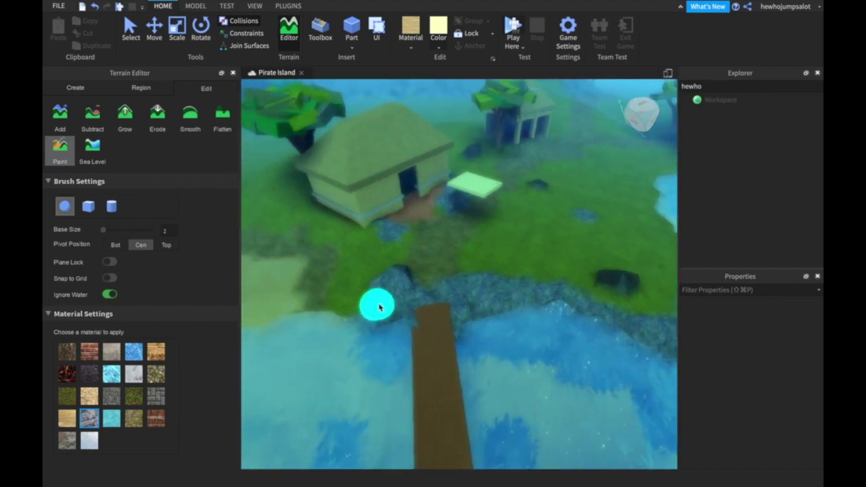
key("d")
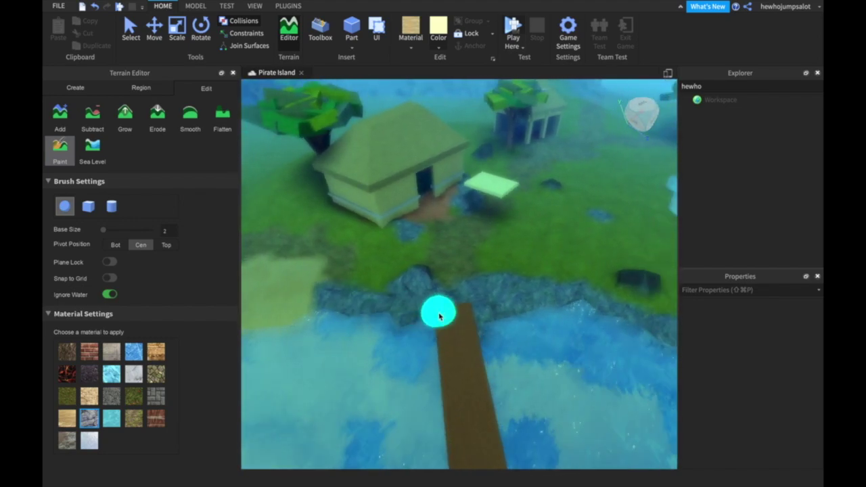
Continue the rock border up the grassy shore facing the large boulder in the water.
key("d")
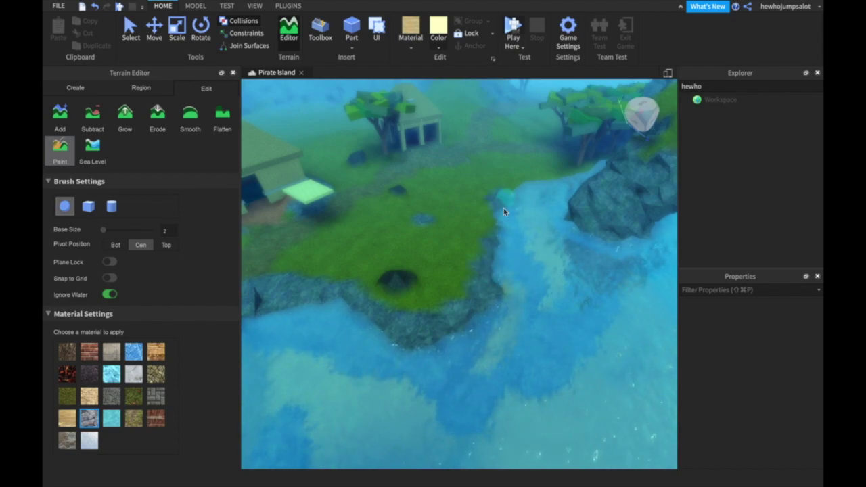
key("d")
key("s")
key("s")
key("a")
right_click_drag(578, 174, 577, 176)
key("s")
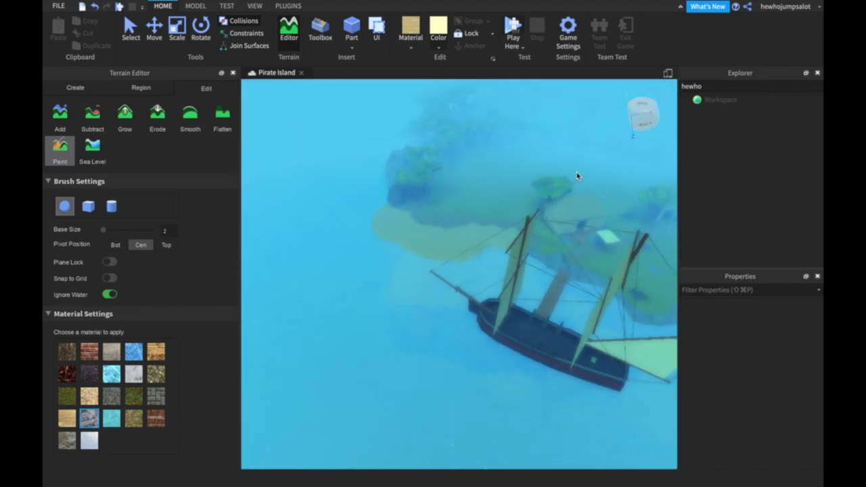